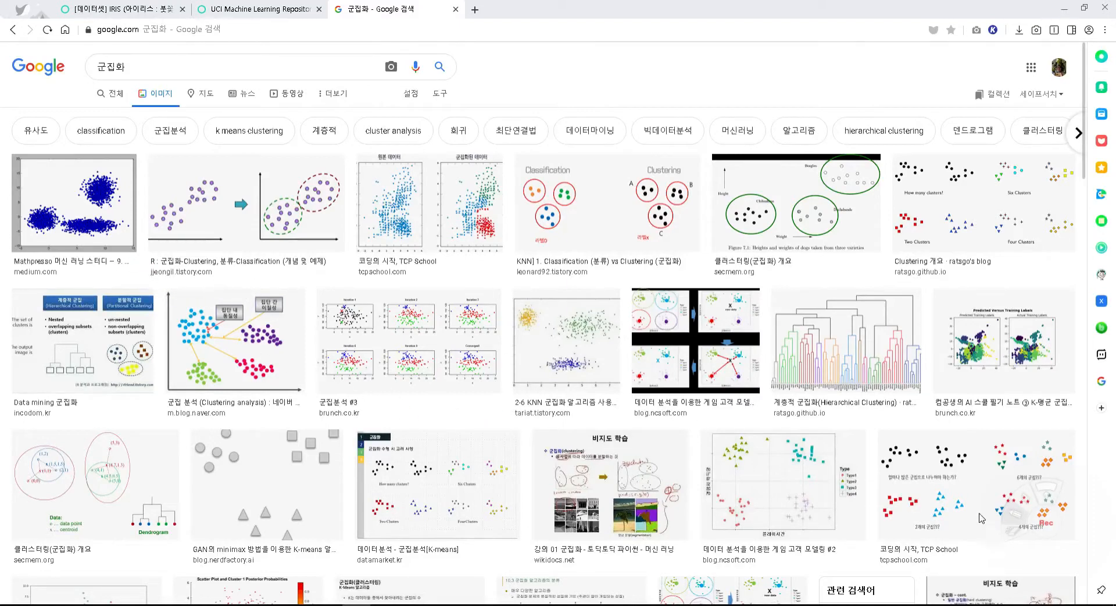
Preview the clustering images in the results: the three-cluster scatter plot, dog-variety clusters, new-data classification diagram and centroid dendrogram
{"action": "left_click", "coordinate": [114, 215]}
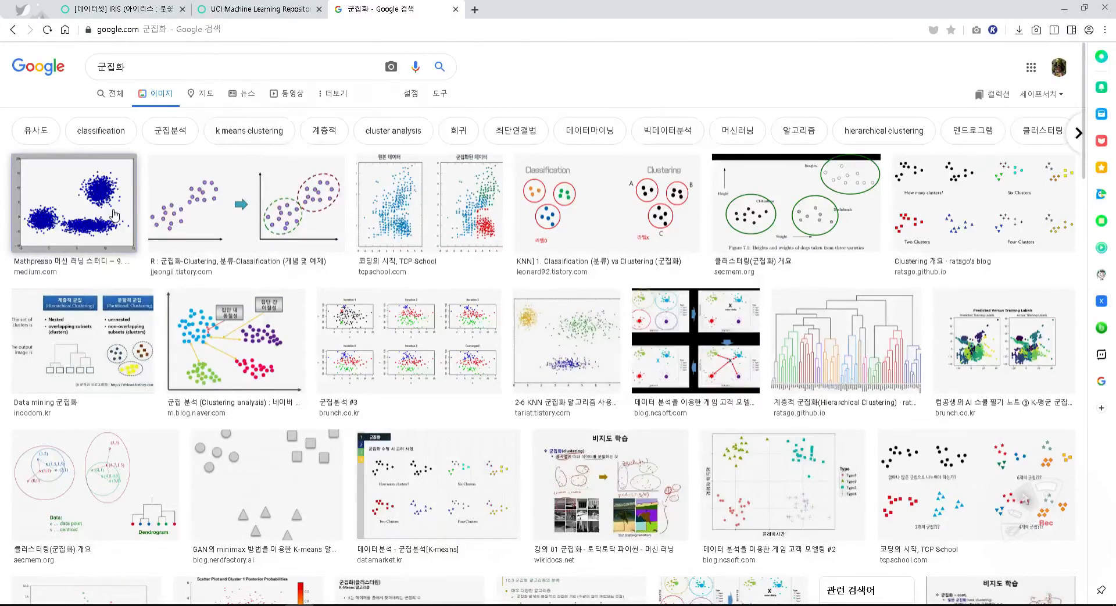
{"action": "left_click", "coordinate": [114, 215]}
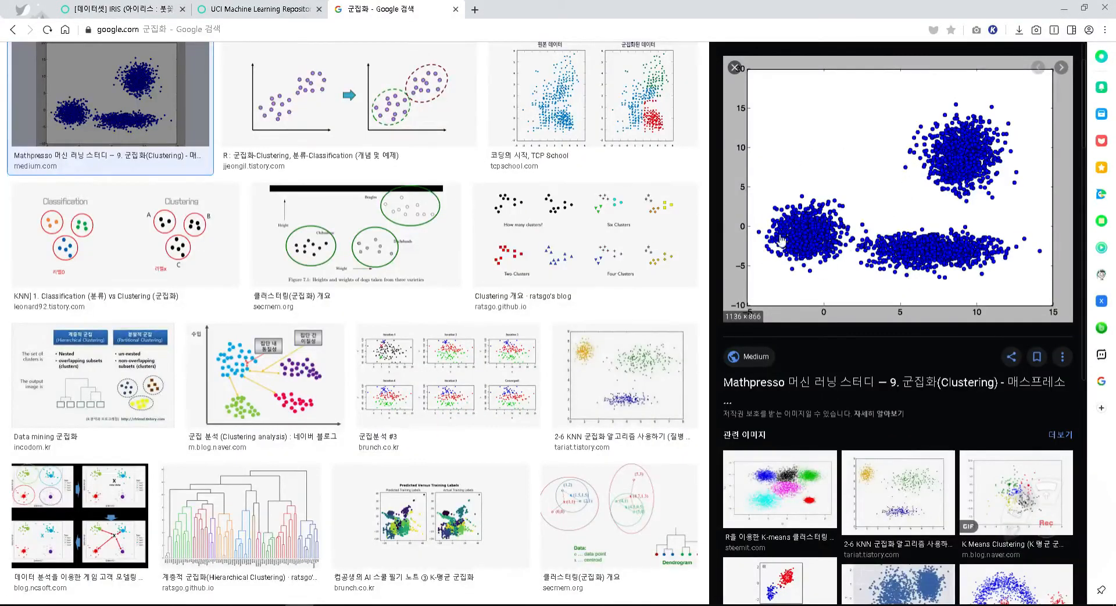
{"action": "left_click", "coordinate": [394, 261]}
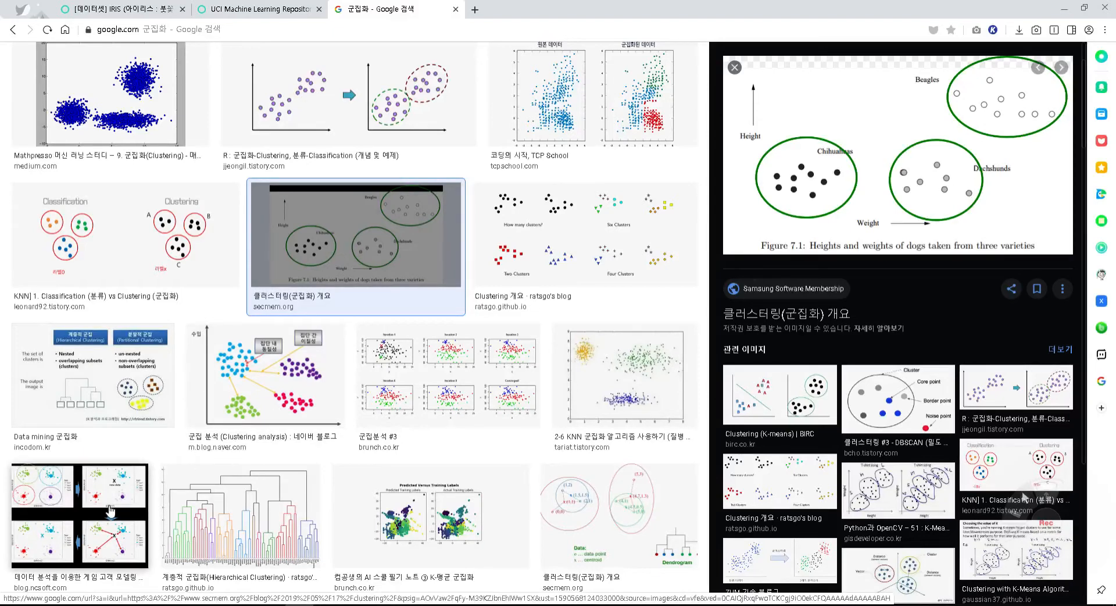
{"action": "left_click", "coordinate": [110, 510]}
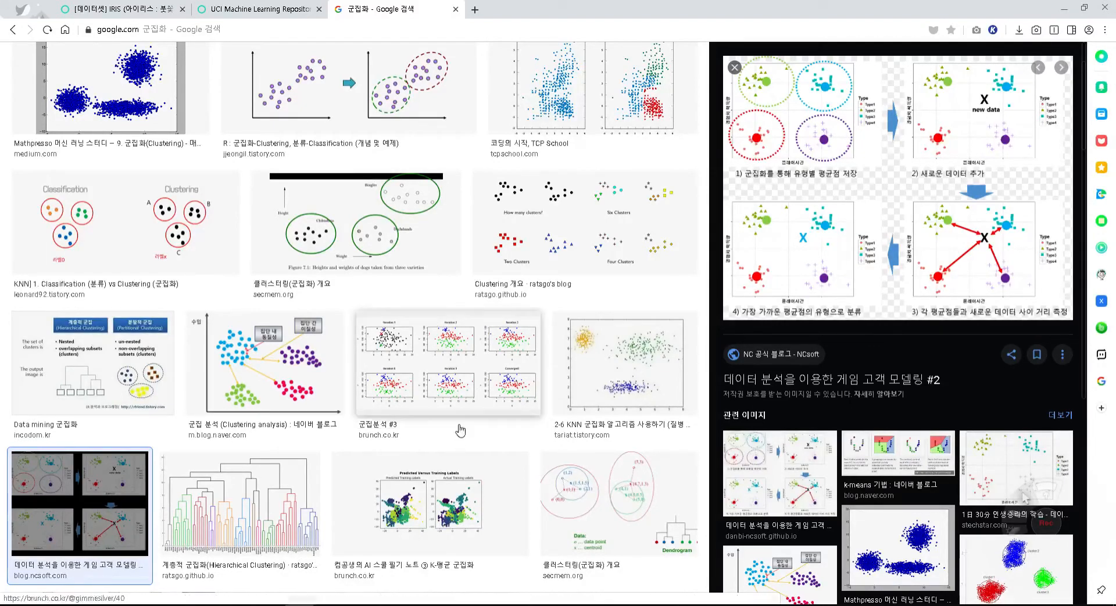
{"action": "left_click", "coordinate": [617, 505]}
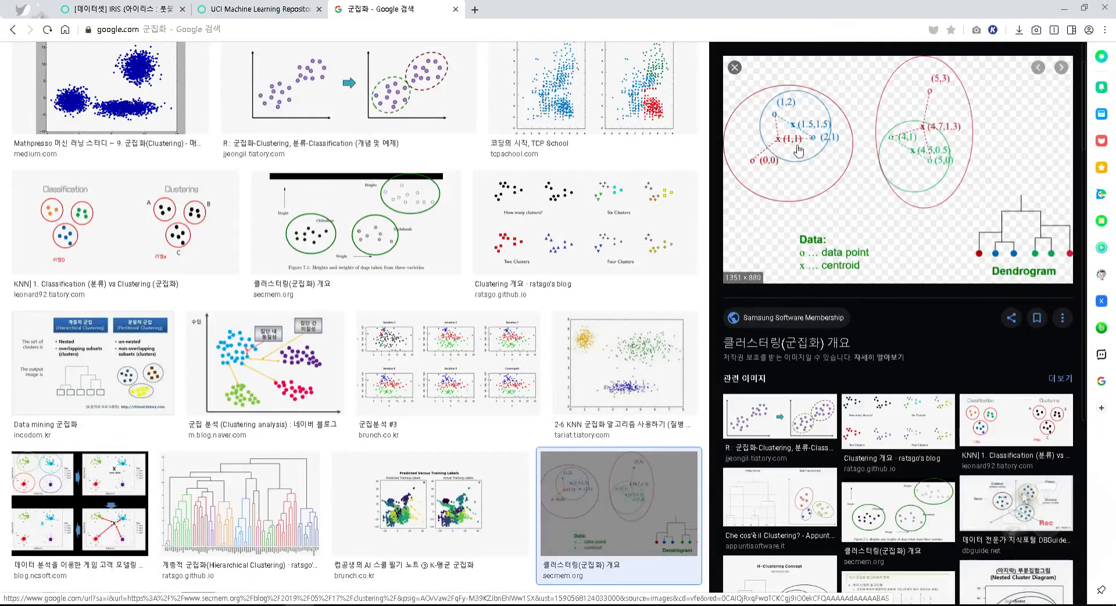
{"action": "left_click", "coordinate": [1012, 516]}
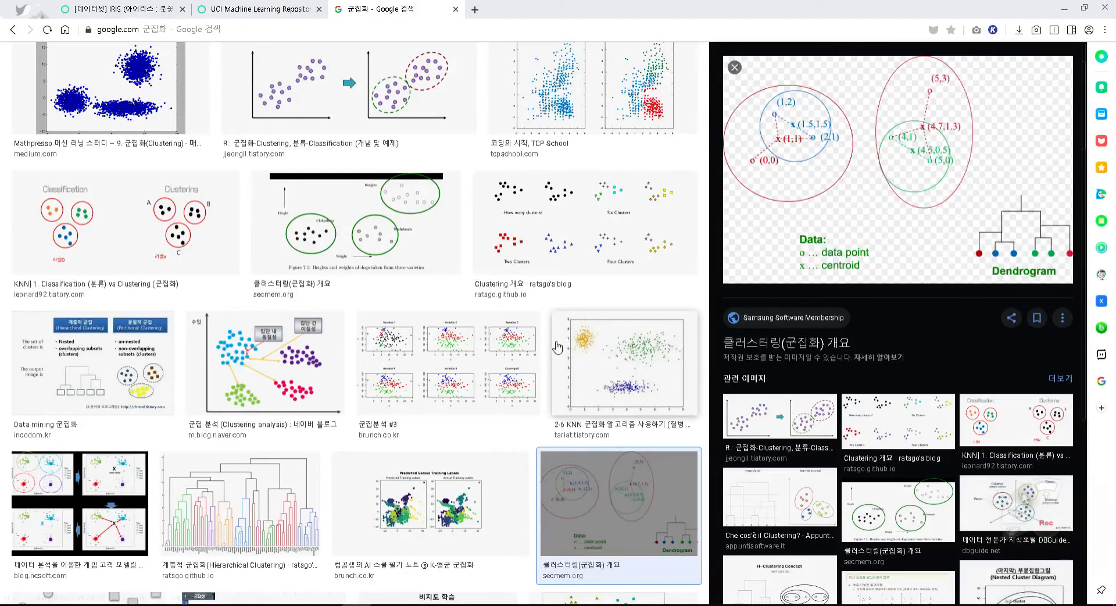
{"action": "scroll", "coordinate": [557, 347], "scroll_direction": "up", "scroll_amount": 2}
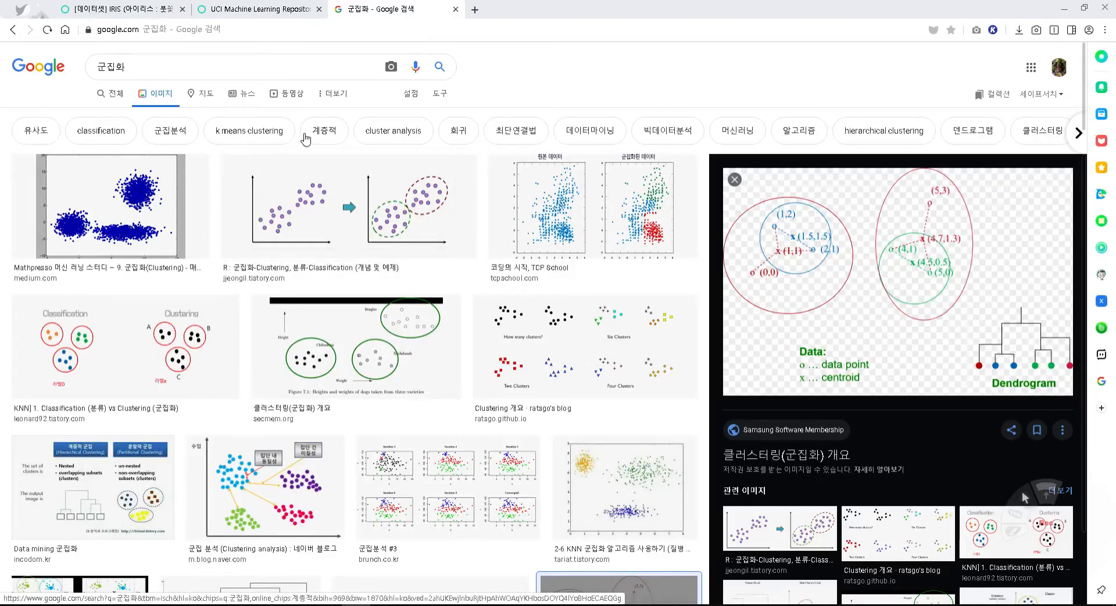
Switch to the UCI Machine Learning Repository page and examine the Iris Data Set's characteristics table, including its number of instances
{"action": "left_click", "coordinate": [262, 12]}
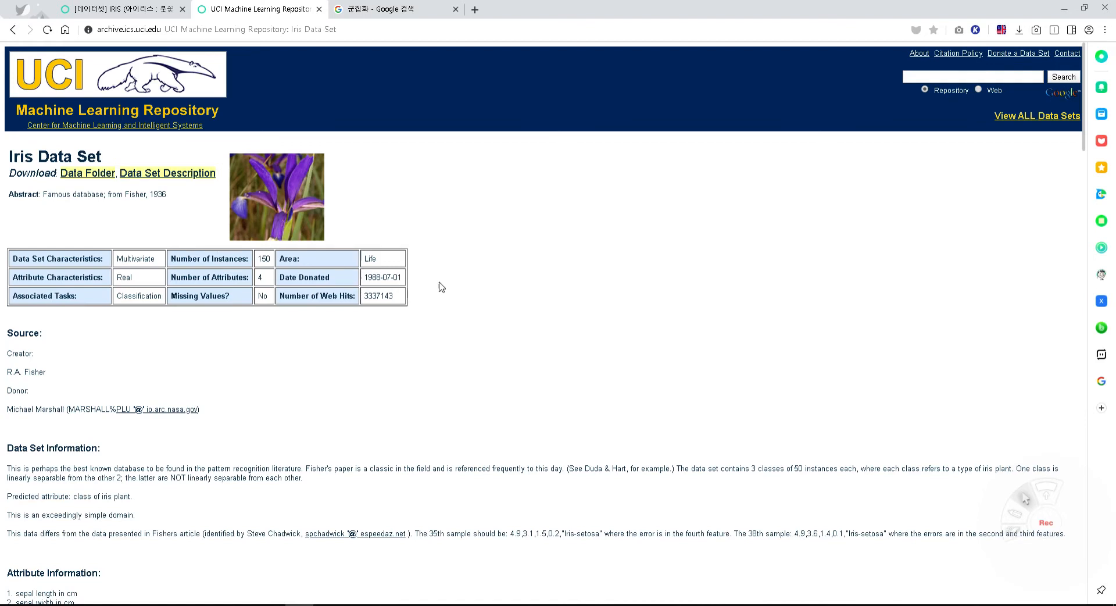
{"action": "scroll", "coordinate": [407, 256], "scroll_direction": "down", "scroll_amount": 1}
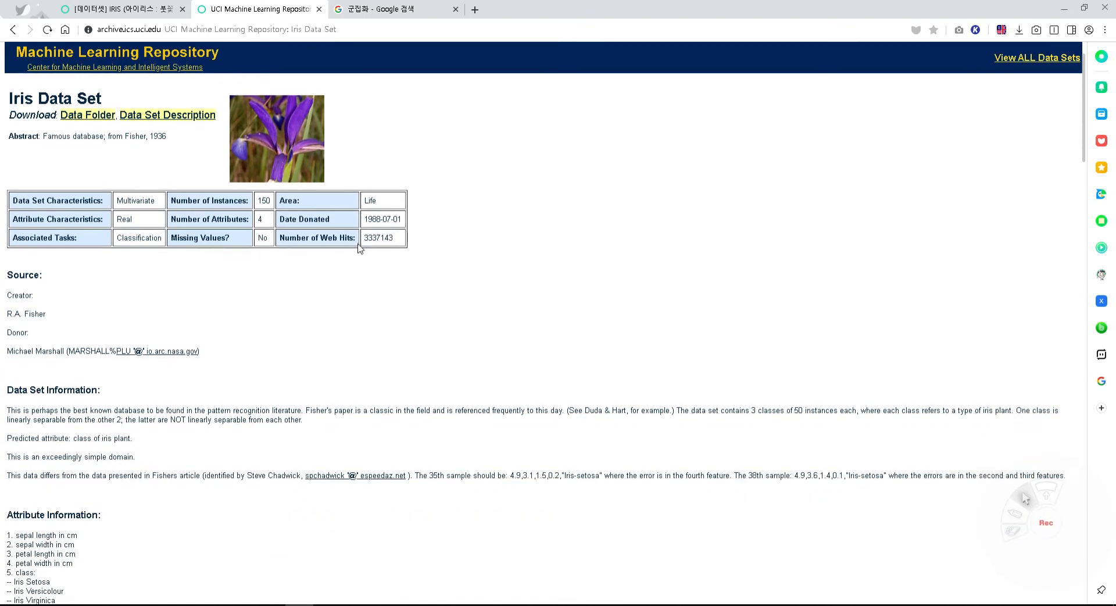
{"action": "left_click_drag", "start_coordinate": [272, 202], "coordinate": [262, 201]}
{"action": "left_click", "coordinate": [312, 285]}
{"action": "scroll", "coordinate": [332, 297], "scroll_direction": "up", "scroll_amount": 1}
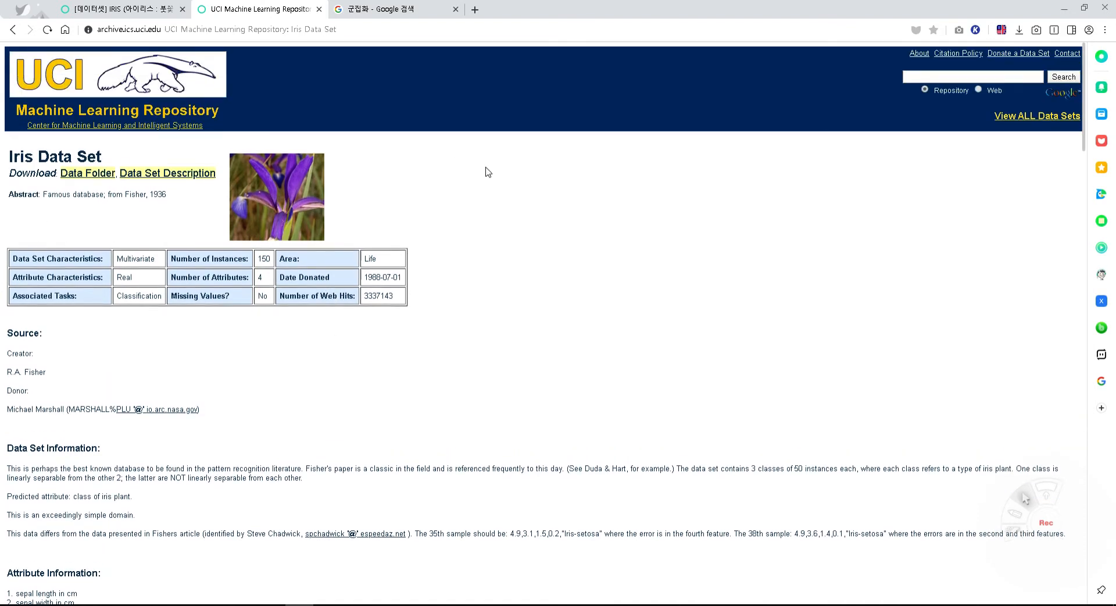
Switch to the Korean IRIS dataset article and read the data description and field overview, highlighting "150개의 레코드"
{"action": "left_click", "coordinate": [138, 15]}
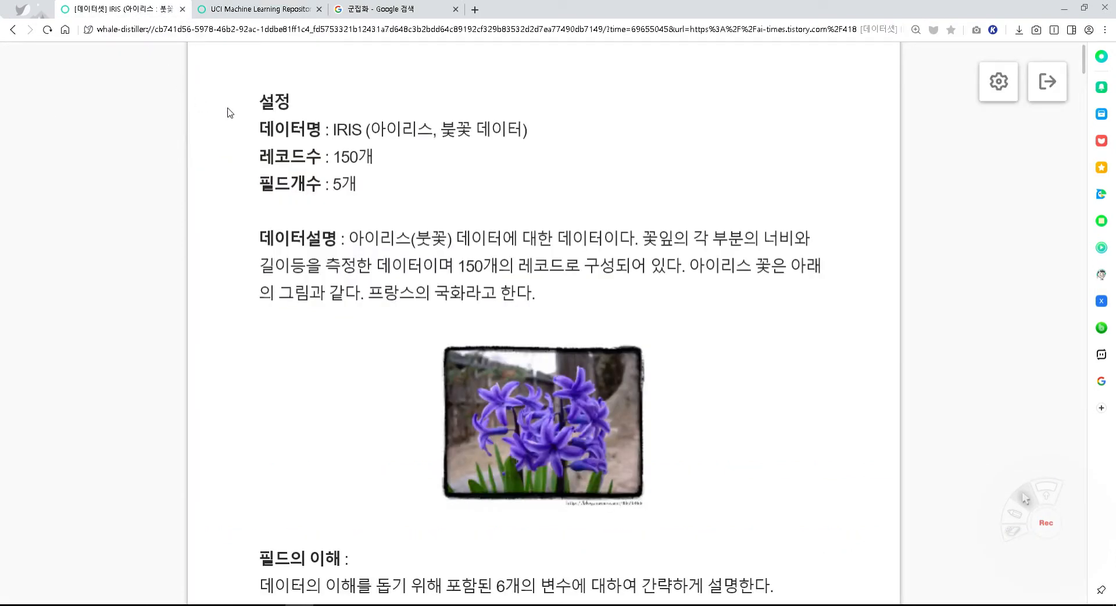
{"action": "scroll", "coordinate": [230, 113], "scroll_direction": "down", "scroll_amount": 1}
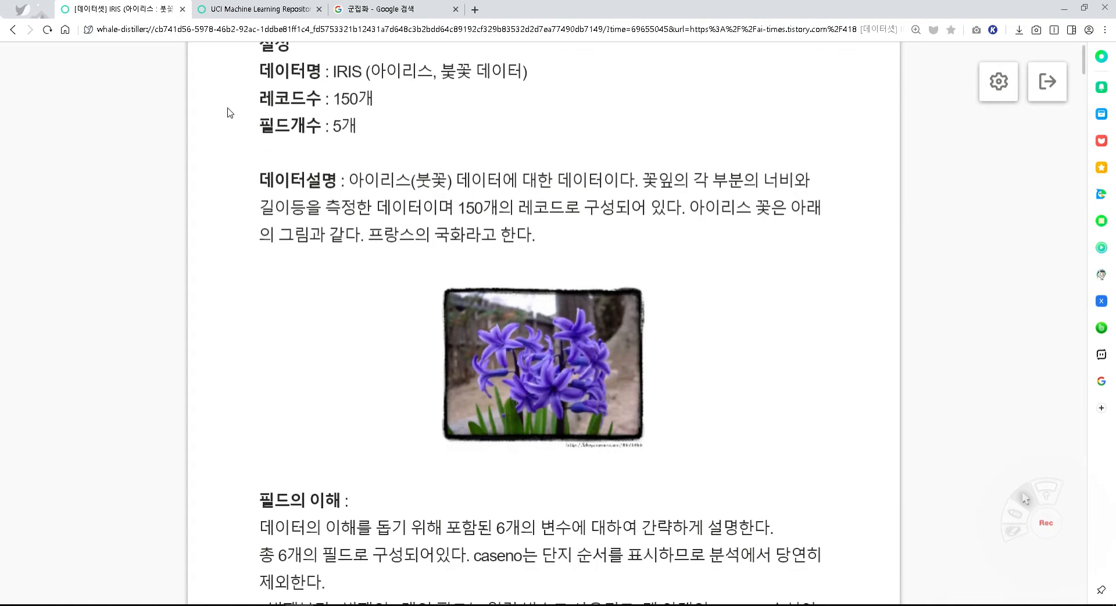
{"action": "scroll", "coordinate": [230, 113], "scroll_direction": "down", "scroll_amount": 2}
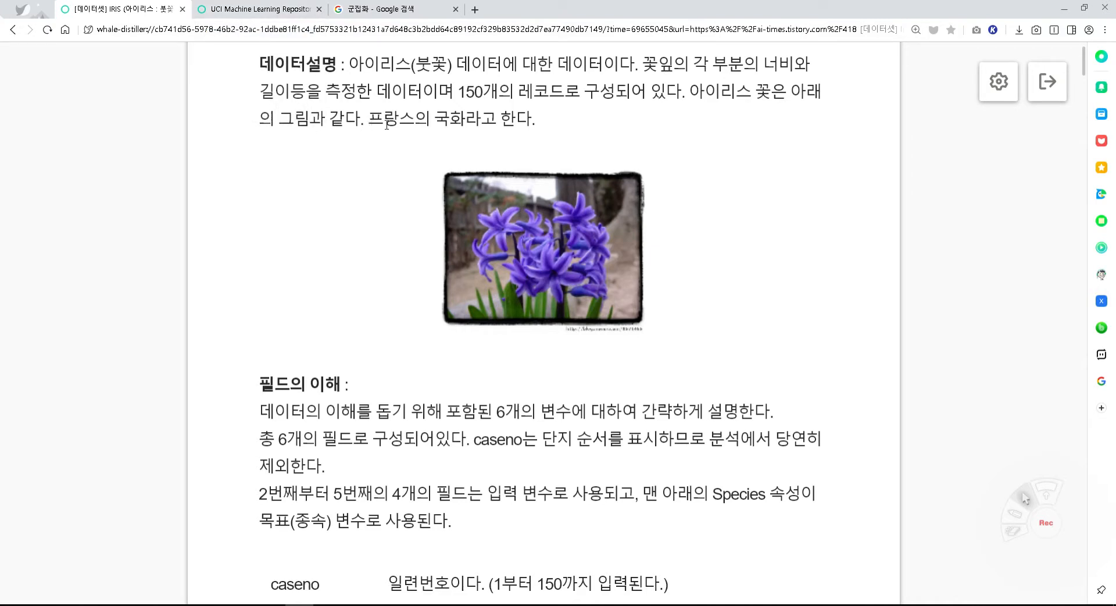
{"action": "left_click_drag", "start_coordinate": [459, 90], "coordinate": [564, 91]}
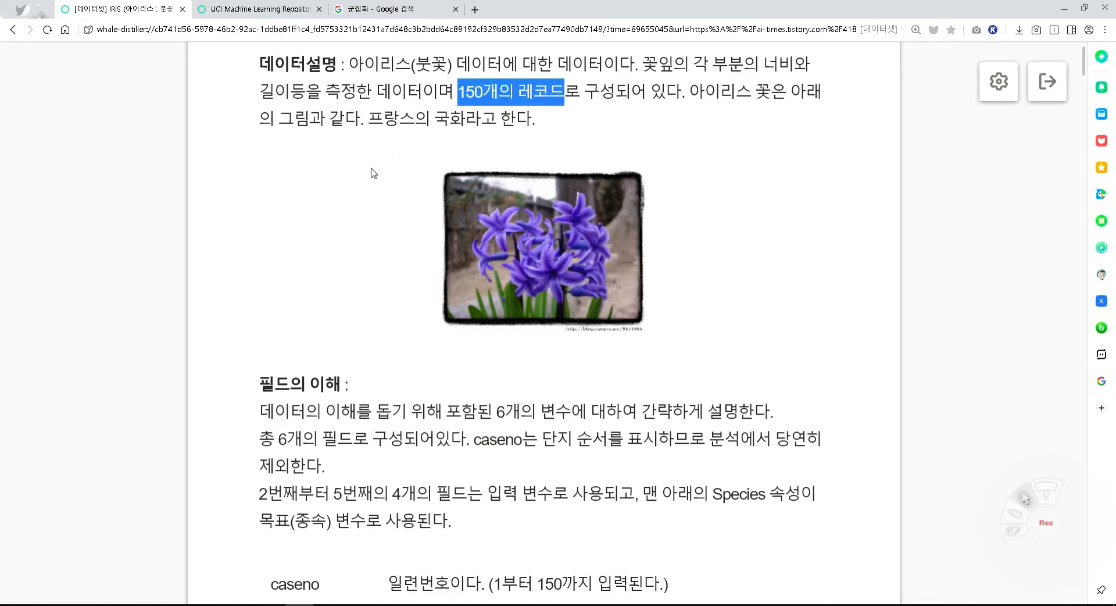
{"action": "scroll", "coordinate": [295, 207], "scroll_direction": "down", "scroll_amount": 3}
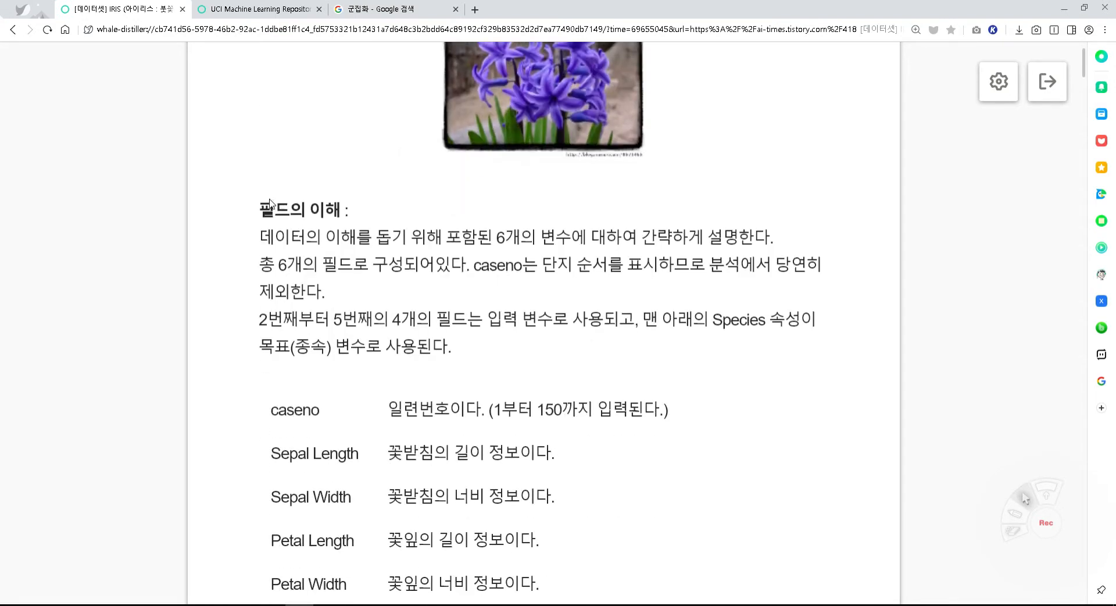
{"action": "scroll", "coordinate": [270, 202], "scroll_direction": "down", "scroll_amount": 1}
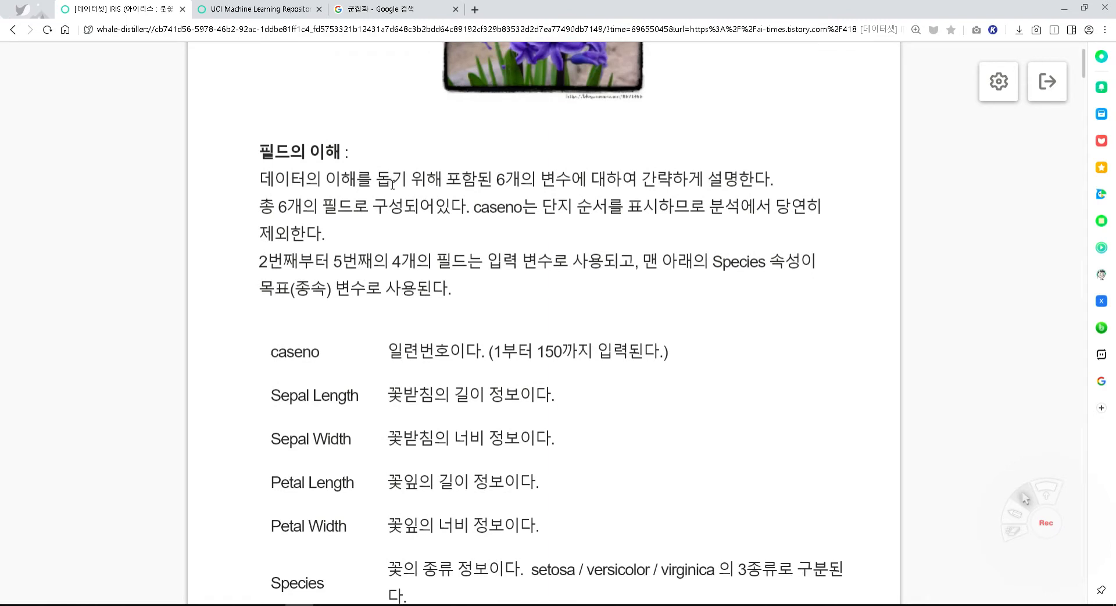
{"action": "scroll", "coordinate": [397, 185], "scroll_direction": "down", "scroll_amount": 1}
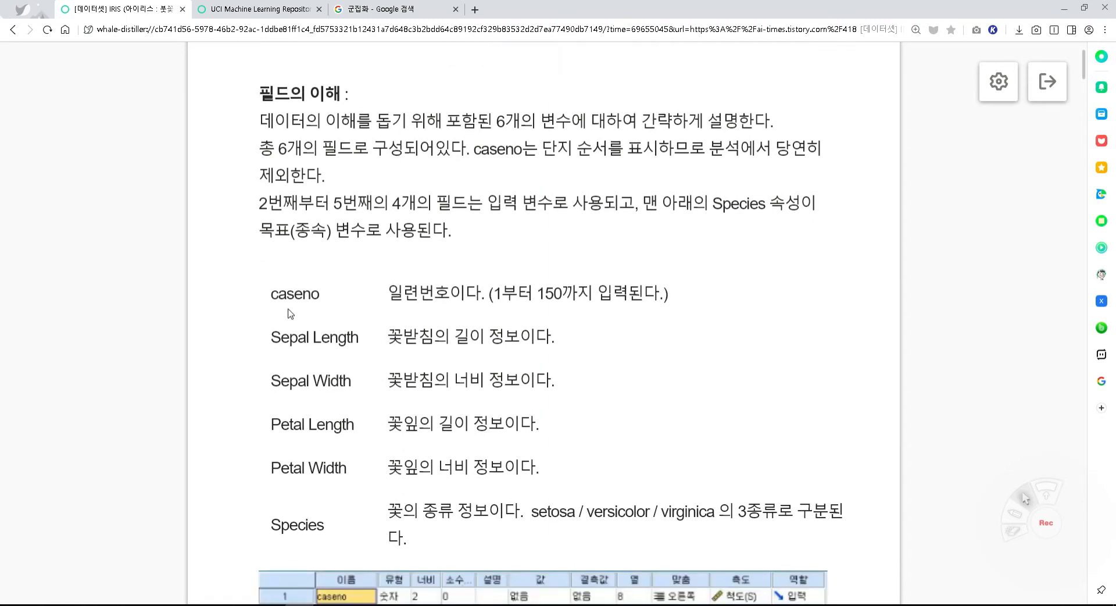
Highlight the caseno, Sepal Length and Sepal Width entries in the field list while reading their descriptions
{"action": "left_click_drag", "start_coordinate": [270, 295], "coordinate": [474, 295]}
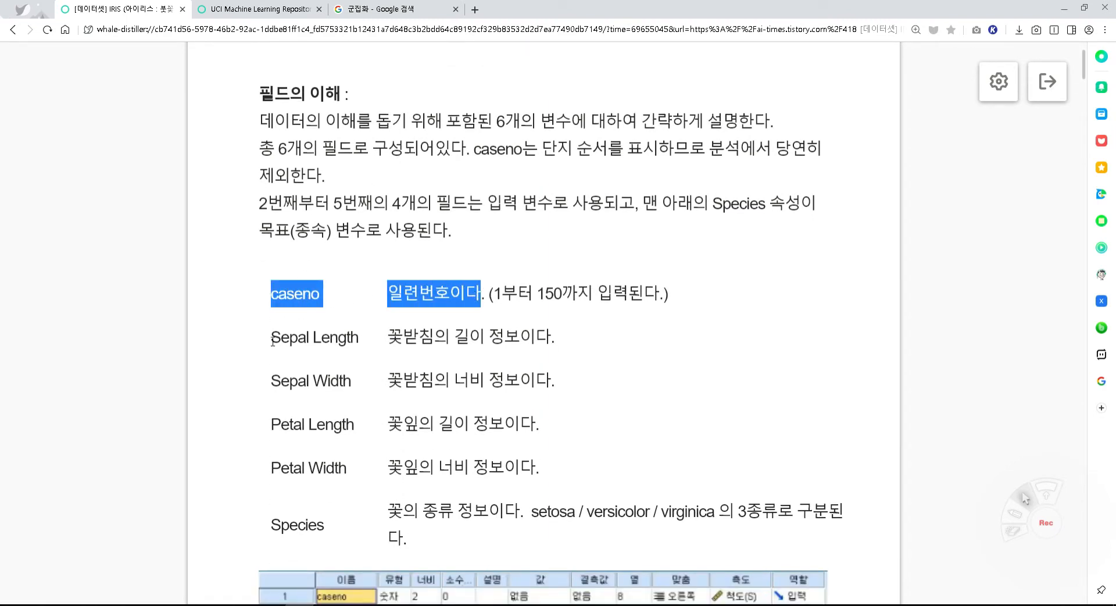
{"action": "left_click_drag", "start_coordinate": [268, 339], "coordinate": [365, 344]}
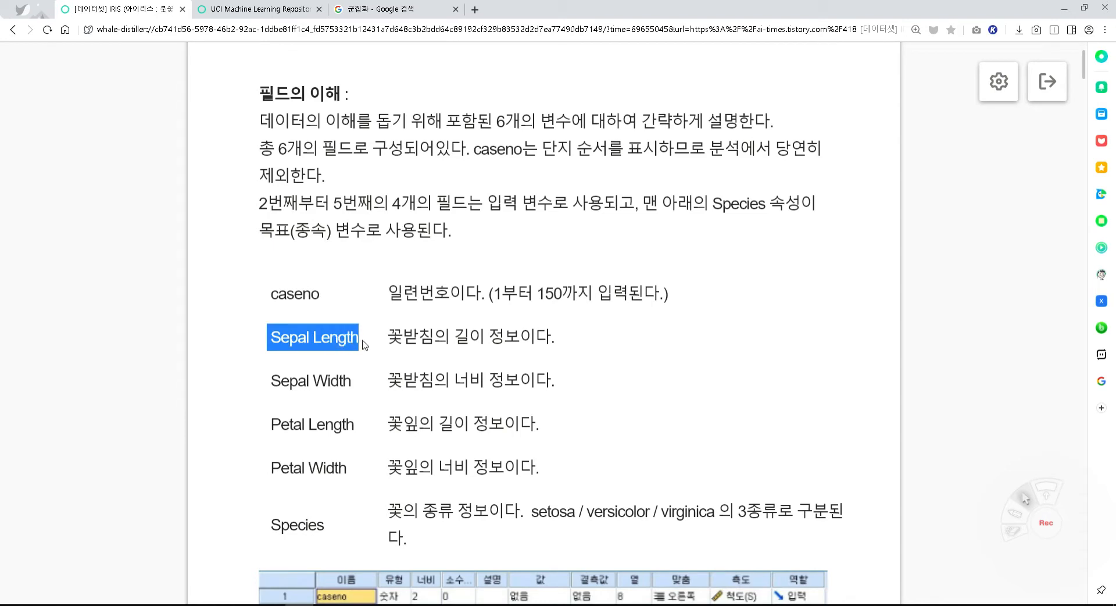
{"action": "scroll", "coordinate": [331, 274], "scroll_direction": "down", "scroll_amount": 1}
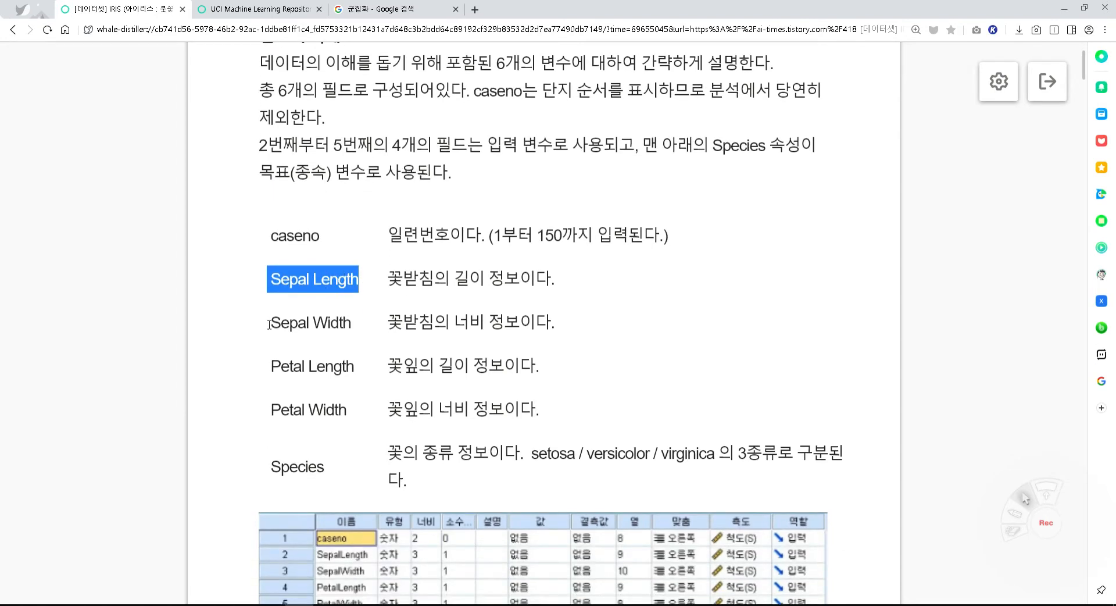
{"action": "left_click_drag", "start_coordinate": [269, 324], "coordinate": [348, 324]}
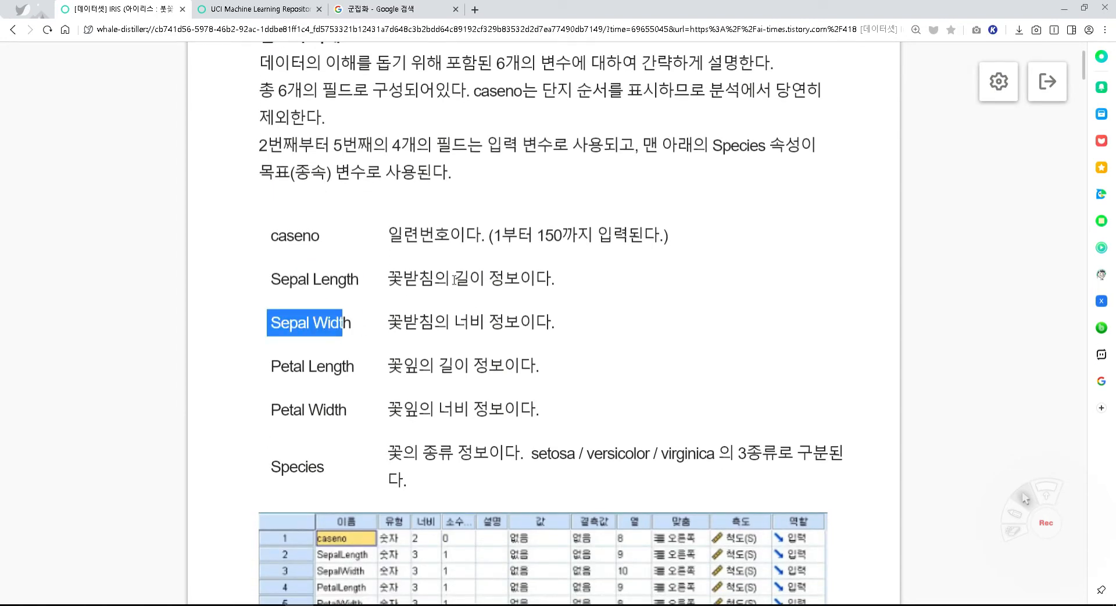
{"action": "left_click_drag", "start_coordinate": [452, 279], "coordinate": [471, 279]}
{"action": "left_click_drag", "start_coordinate": [454, 323], "coordinate": [469, 323]}
Highlight the Petal Length, Petal Width and Species entries in the field list, including "setosa / versicolor / virginica"
{"action": "left_click_drag", "start_coordinate": [271, 365], "coordinate": [306, 366]}
{"action": "left_click", "coordinate": [379, 368]}
{"action": "left_click_drag", "start_coordinate": [380, 367], "coordinate": [471, 365]}
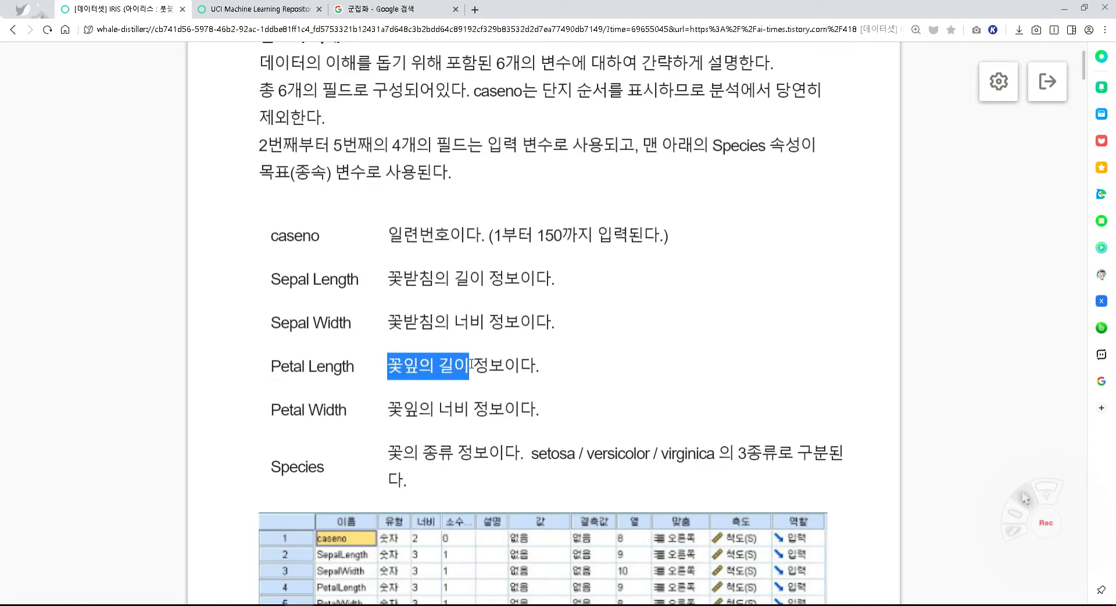
{"action": "scroll", "coordinate": [365, 302], "scroll_direction": "down", "scroll_amount": 2}
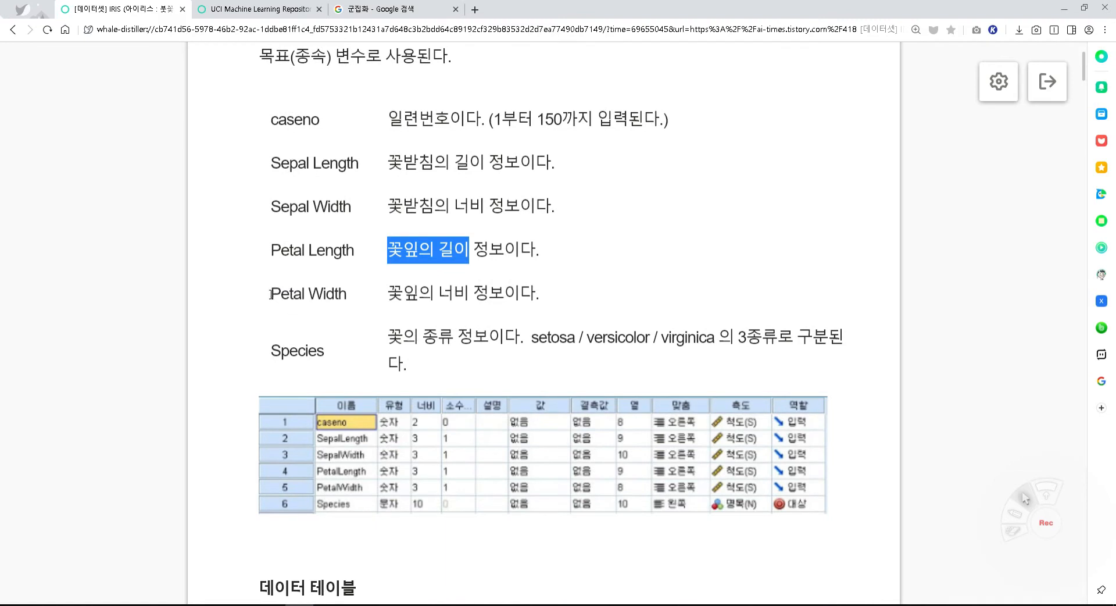
{"action": "left_click_drag", "start_coordinate": [270, 294], "coordinate": [352, 296]}
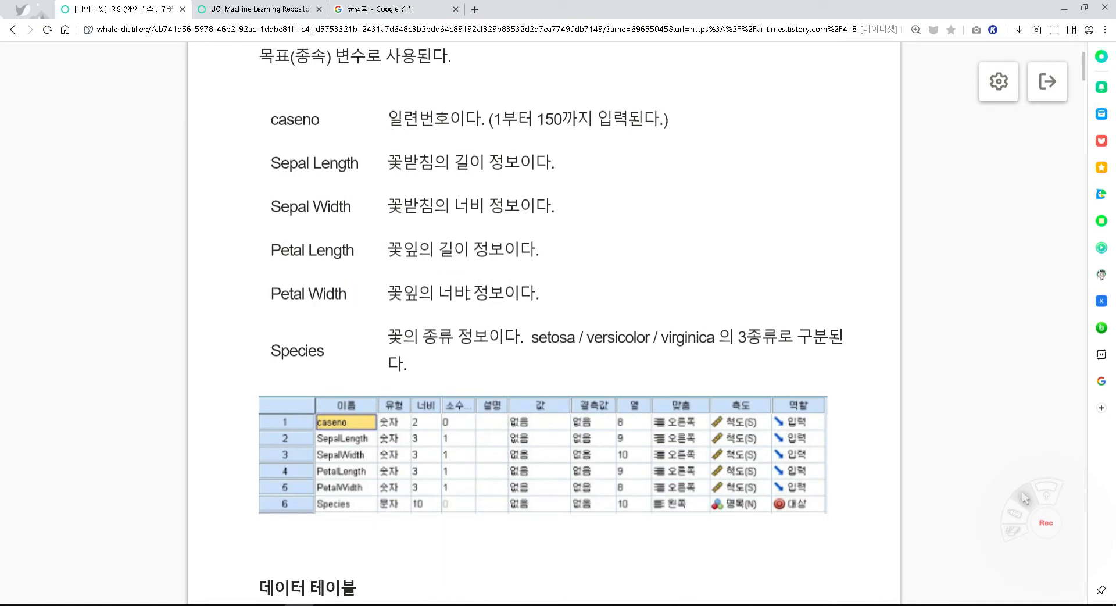
{"action": "double_click", "coordinate": [460, 293]}
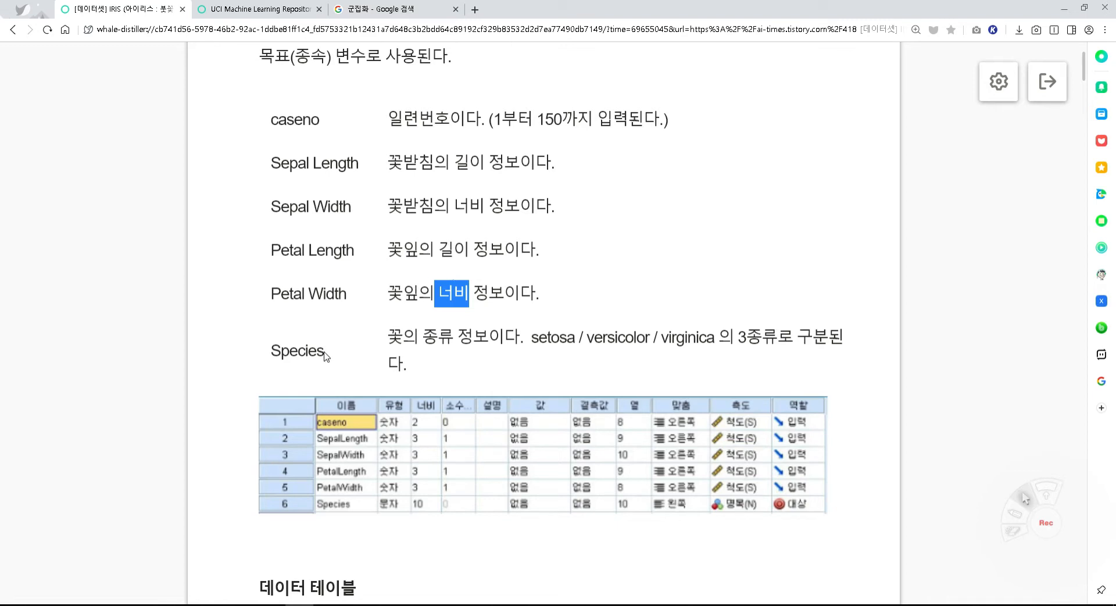
{"action": "left_click_drag", "start_coordinate": [325, 355], "coordinate": [260, 356]}
{"action": "left_click_drag", "start_coordinate": [533, 338], "coordinate": [720, 337]}
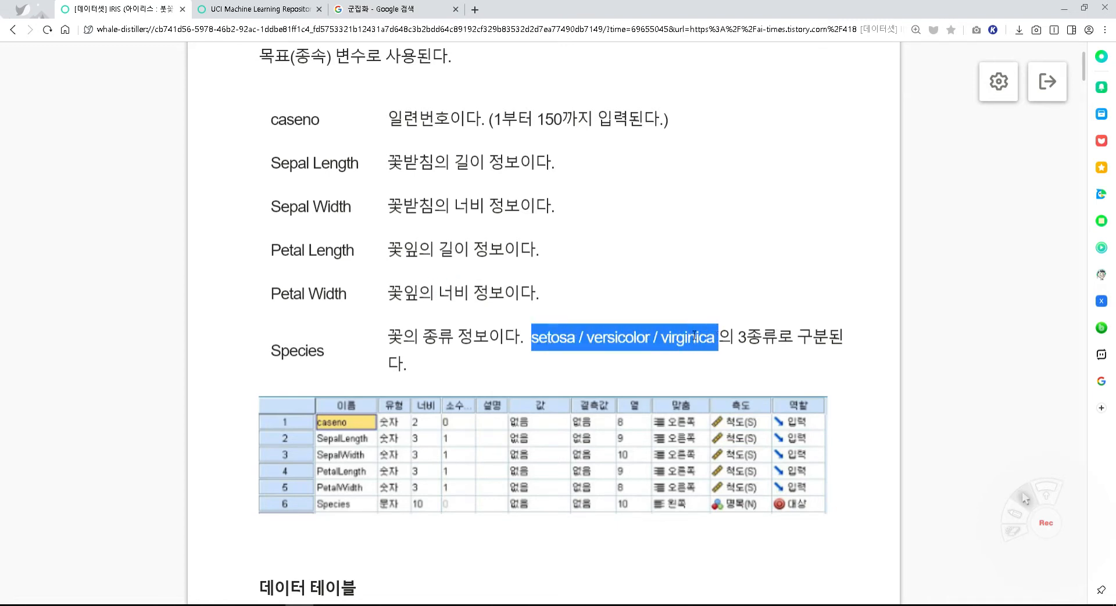
Look through the article's variable table and original data table, return to the field descriptions and clear the text highlight
{"action": "scroll", "coordinate": [610, 327], "scroll_direction": "down", "scroll_amount": 3}
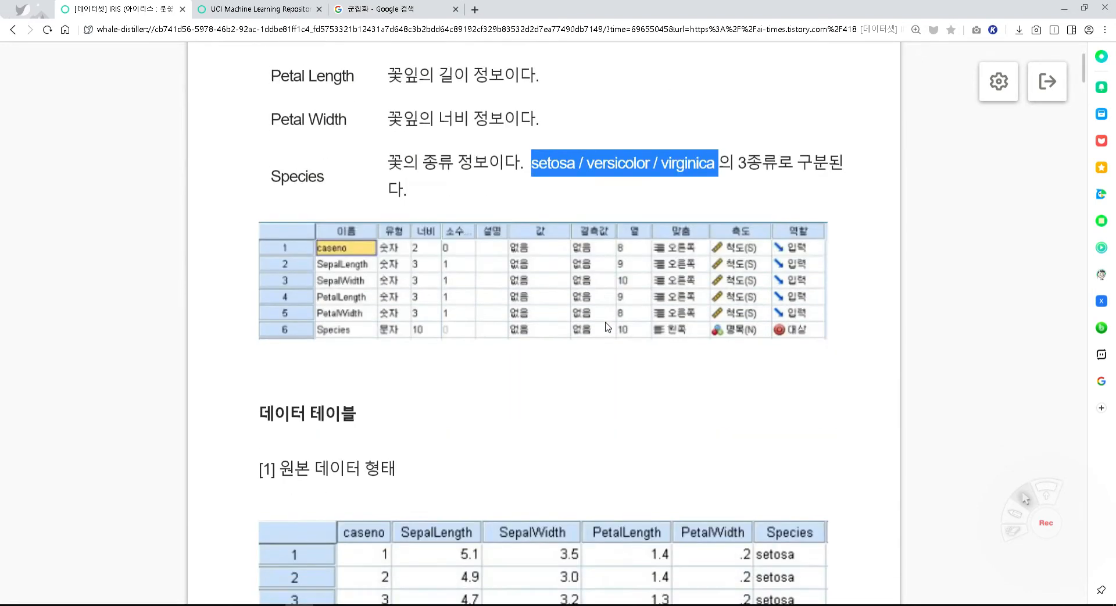
{"action": "scroll", "coordinate": [605, 323], "scroll_direction": "up", "scroll_amount": 4}
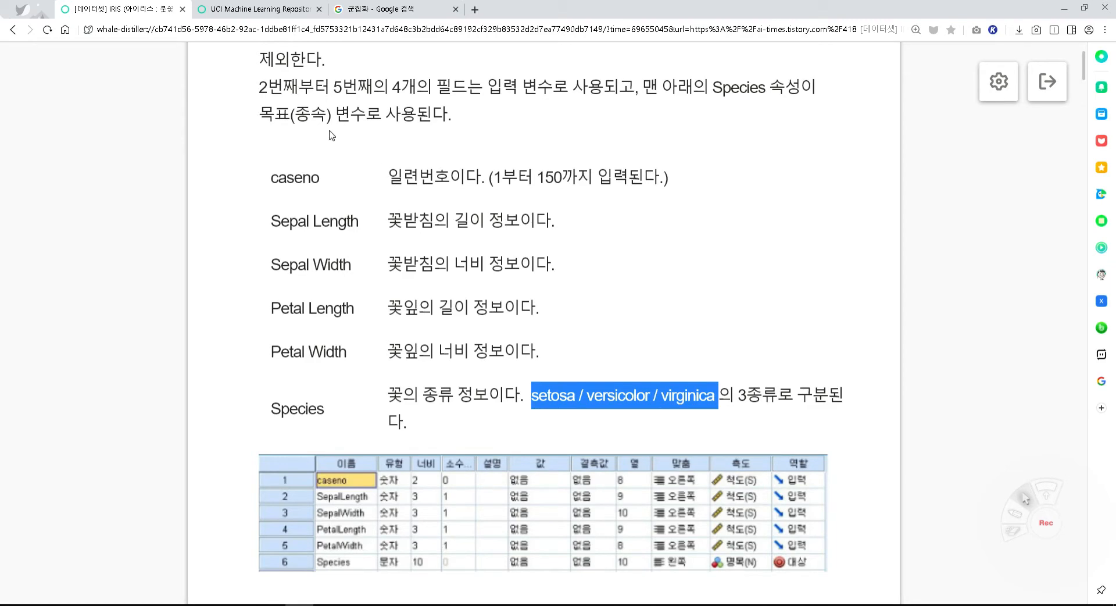
{"action": "scroll", "coordinate": [347, 227], "scroll_direction": "down", "scroll_amount": 15}
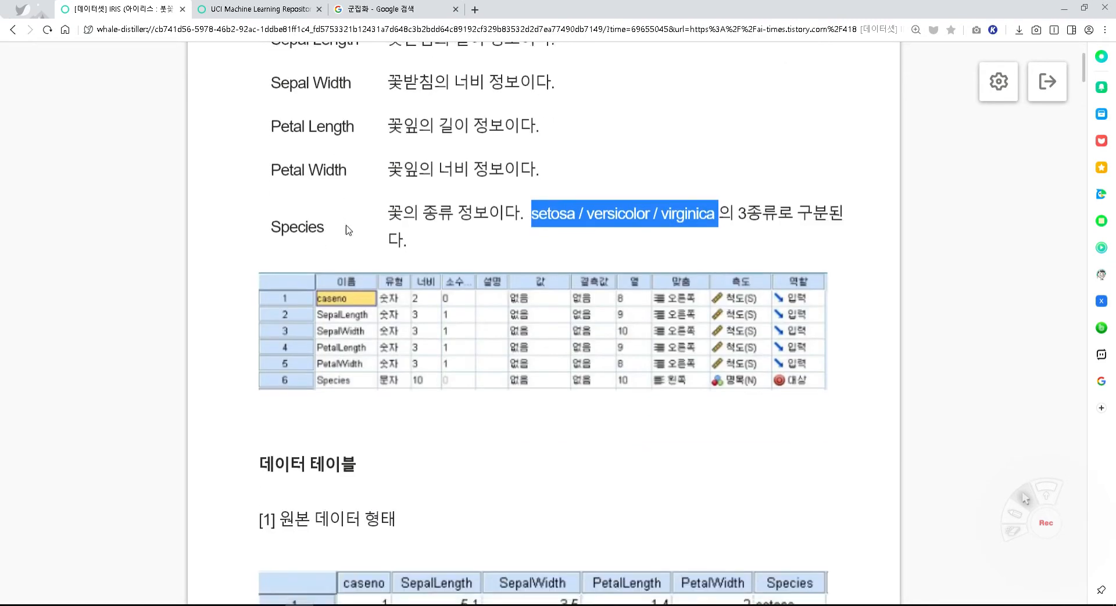
{"action": "scroll", "coordinate": [347, 233], "scroll_direction": "down", "scroll_amount": 20}
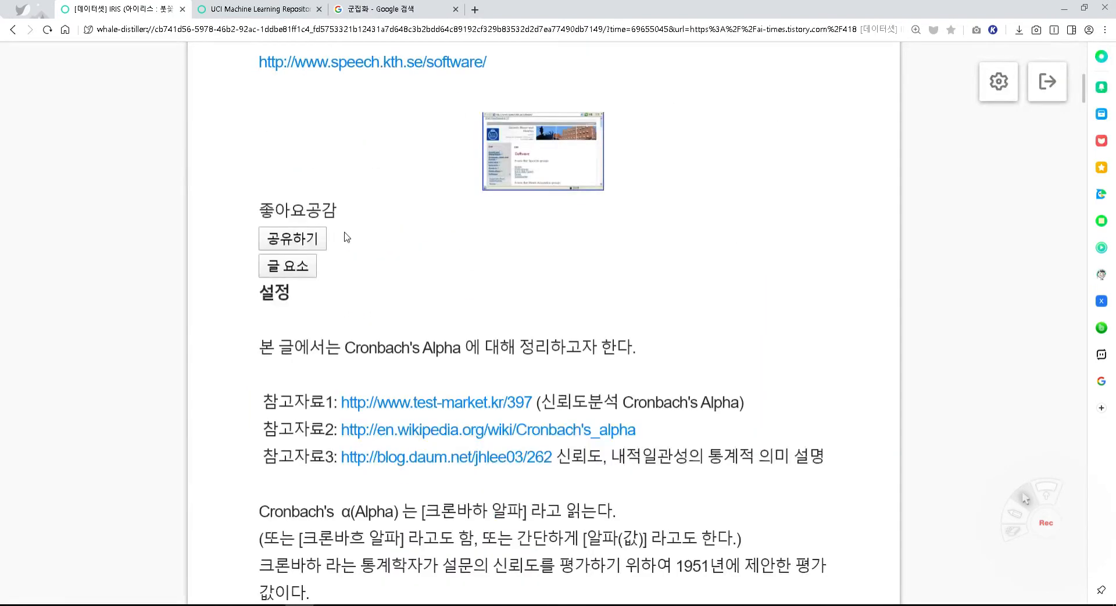
{"action": "scroll", "coordinate": [347, 236], "scroll_direction": "up", "scroll_amount": 20}
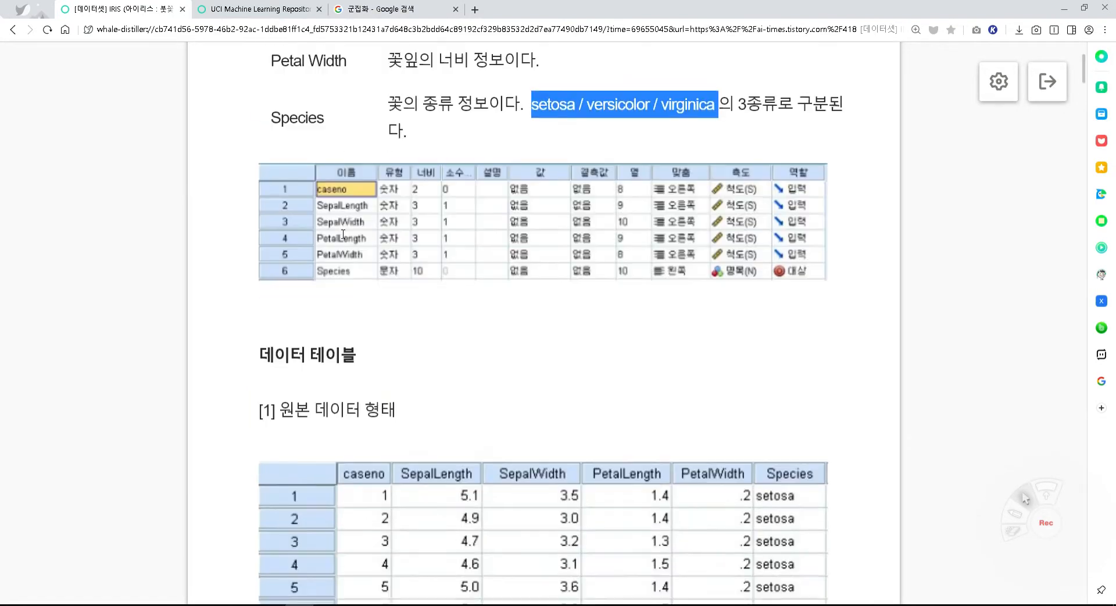
{"action": "scroll", "coordinate": [343, 234], "scroll_direction": "up", "scroll_amount": 11}
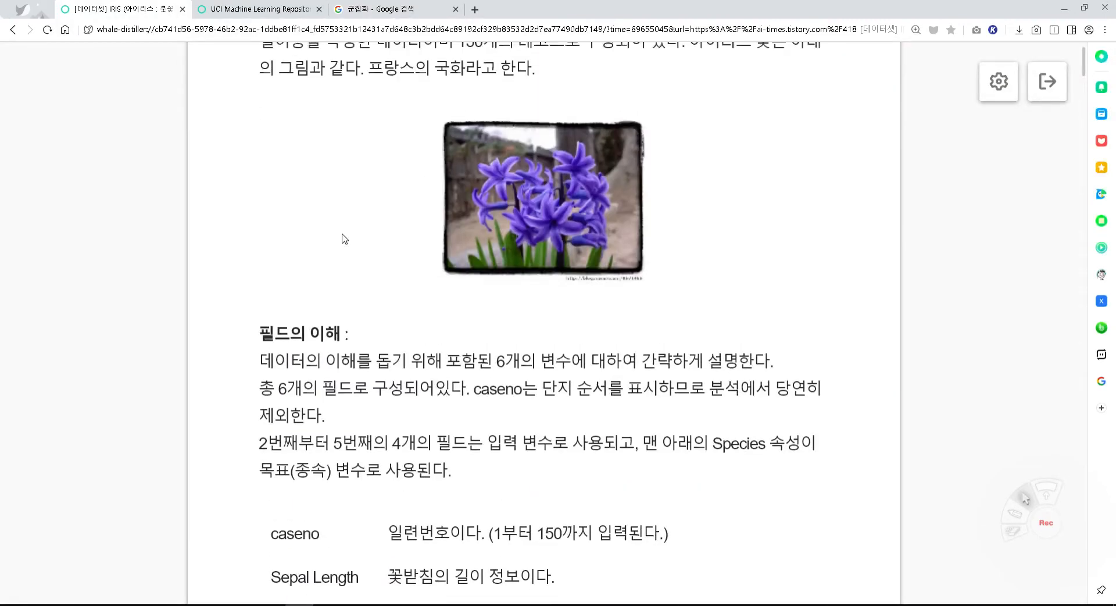
{"action": "scroll", "coordinate": [344, 239], "scroll_direction": "up", "scroll_amount": 2}
{"action": "scroll", "coordinate": [345, 239], "scroll_direction": "down", "scroll_amount": 8}
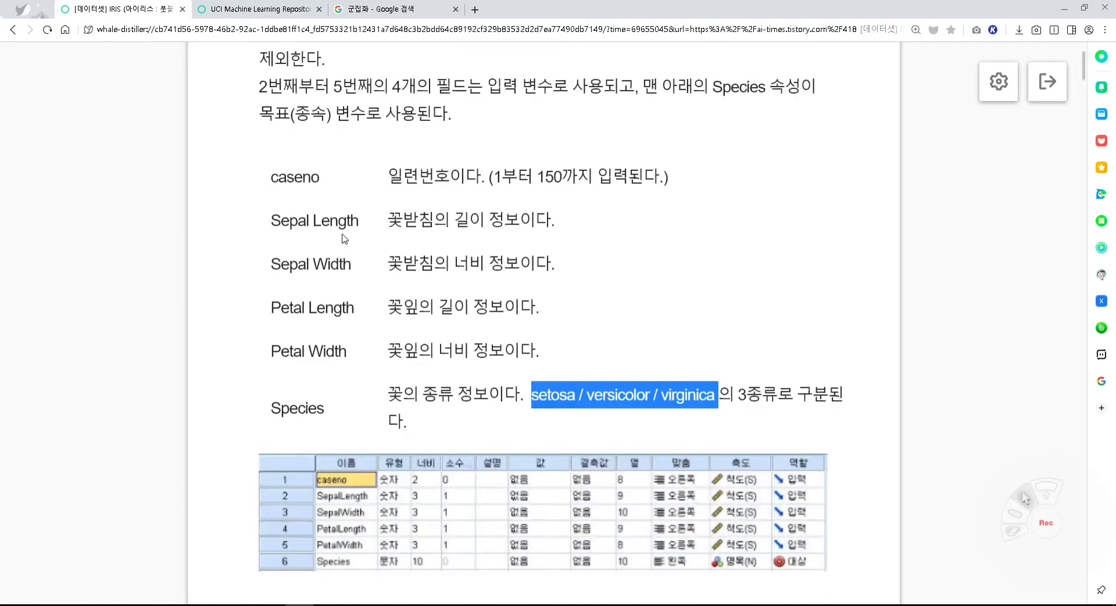
{"action": "scroll", "coordinate": [344, 238], "scroll_direction": "down", "scroll_amount": 1}
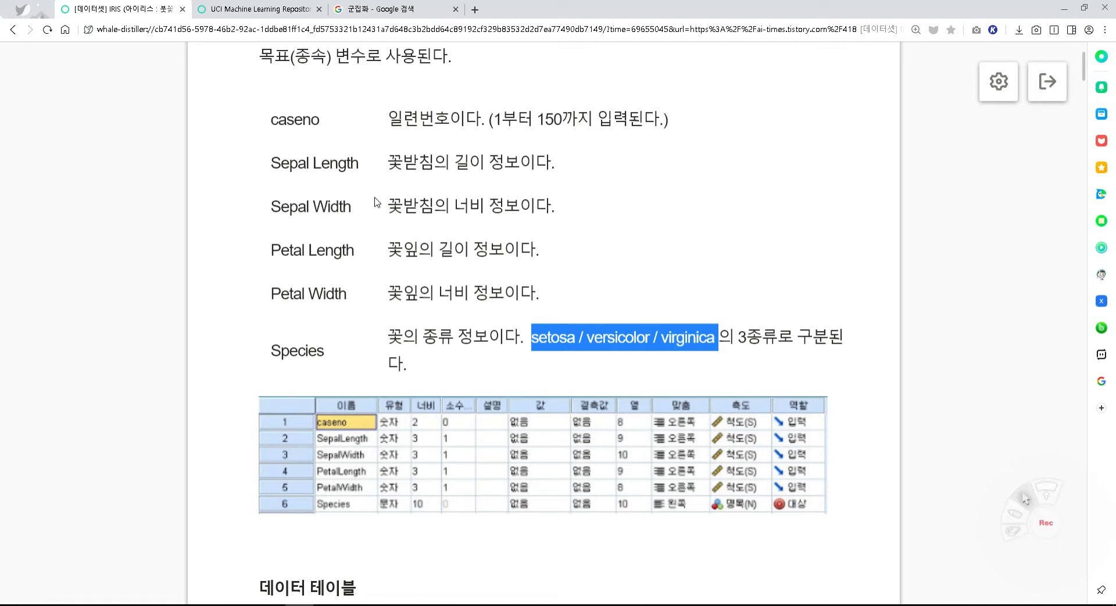
{"action": "left_click", "coordinate": [546, 251]}
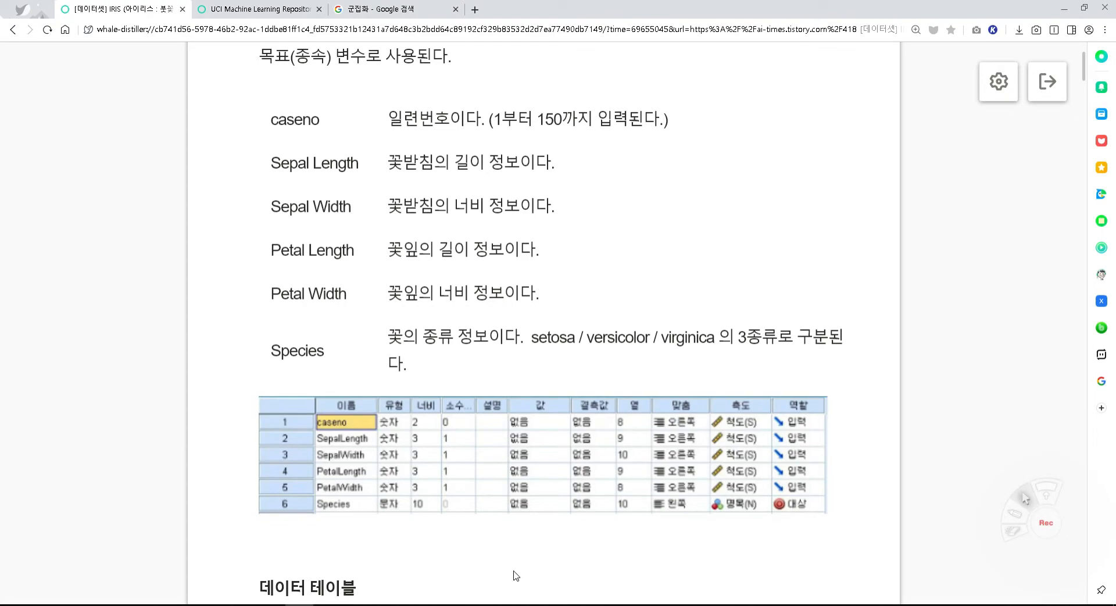
Switch to Tableau Public and connect to the text file iris.csv in the 다운로드 folder
{"action": "mouse_move", "coordinate": [473, 602]}
{"action": "left_click", "coordinate": [523, 578]}
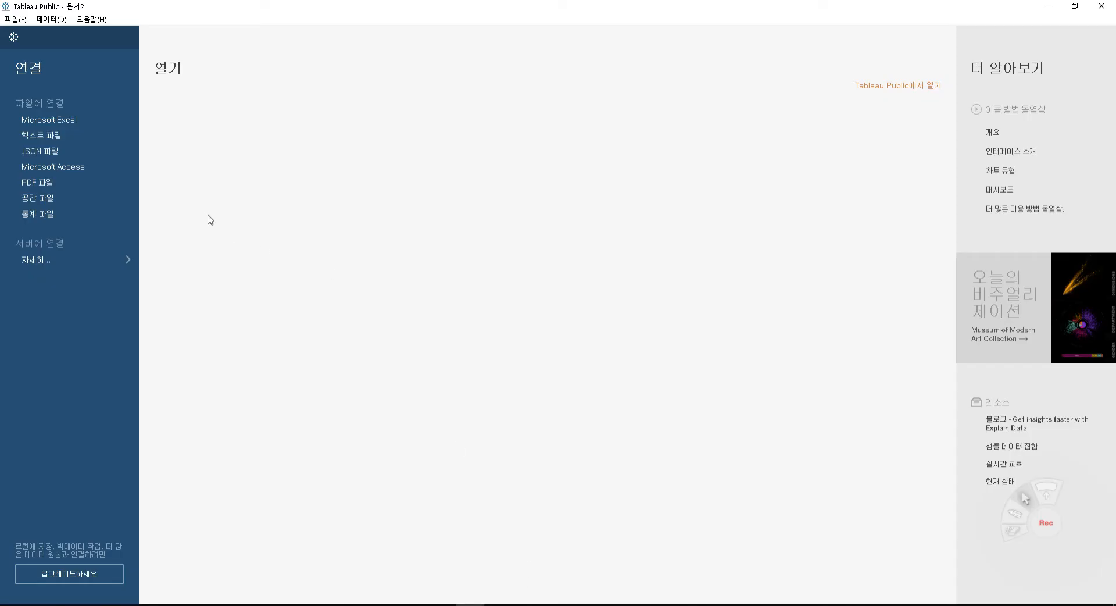
{"action": "left_click", "coordinate": [68, 140]}
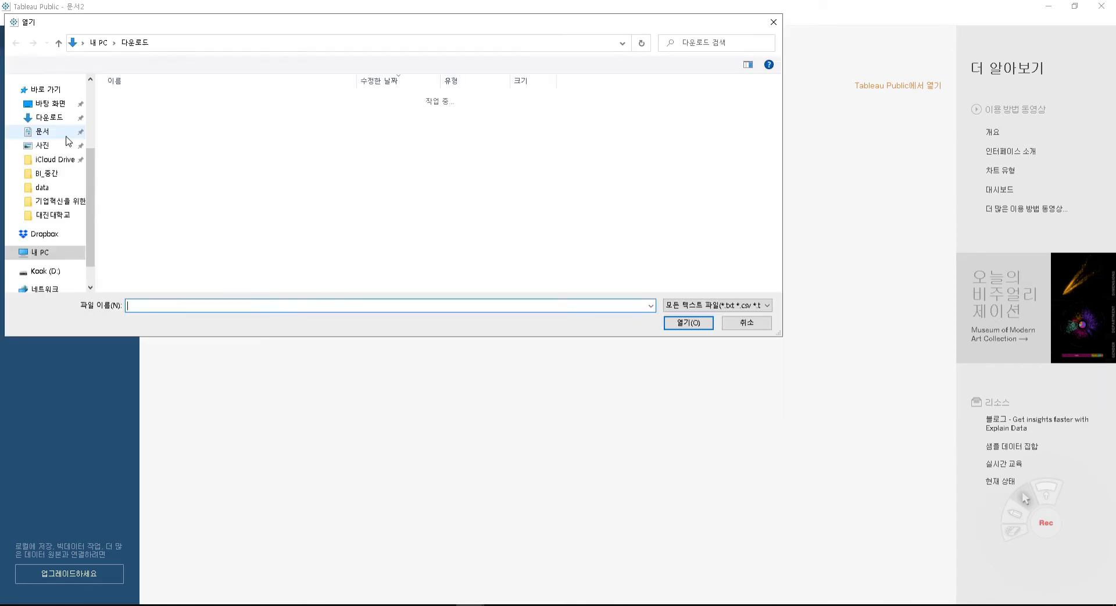
{"action": "left_click", "coordinate": [131, 116]}
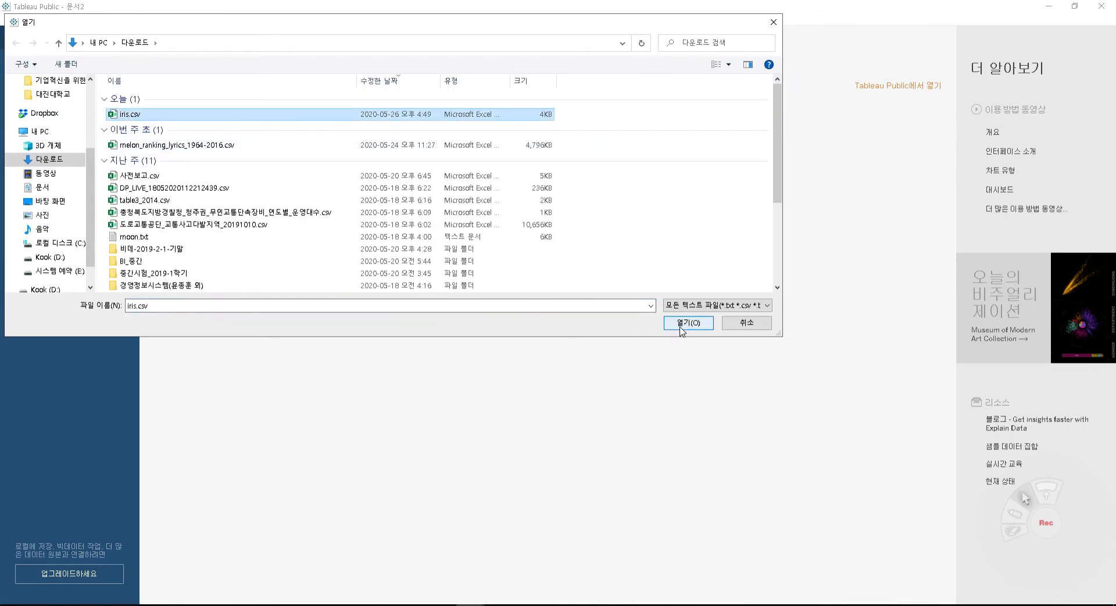
{"action": "left_click", "coordinate": [680, 324]}
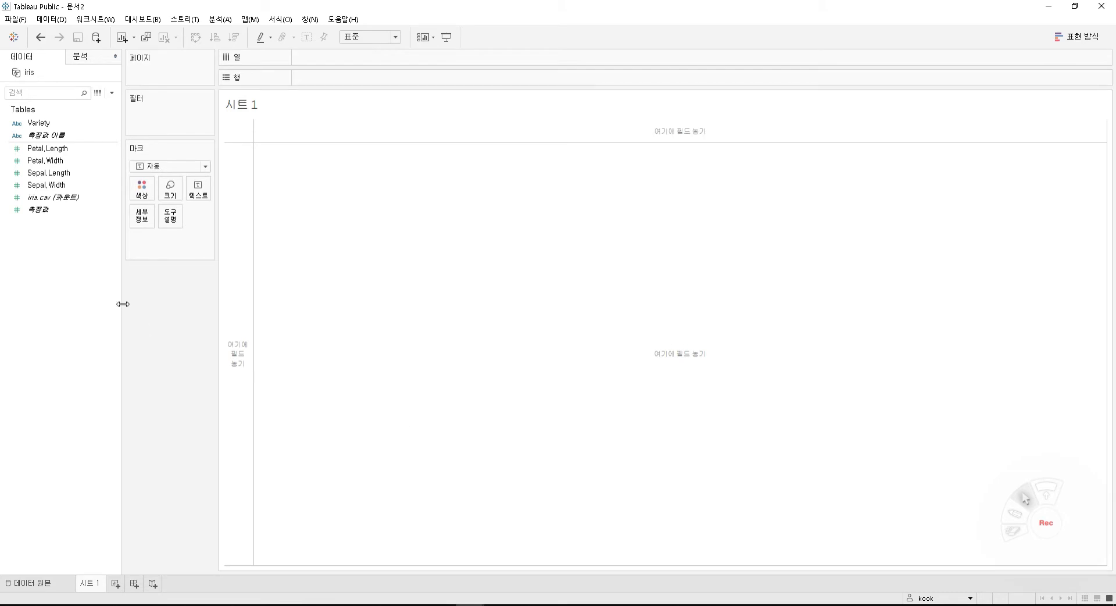
Widen the side pane and look over the available analysis models, including 클러스터, and the chart types offered
{"action": "left_click_drag", "start_coordinate": [122, 303], "coordinate": [154, 305]}
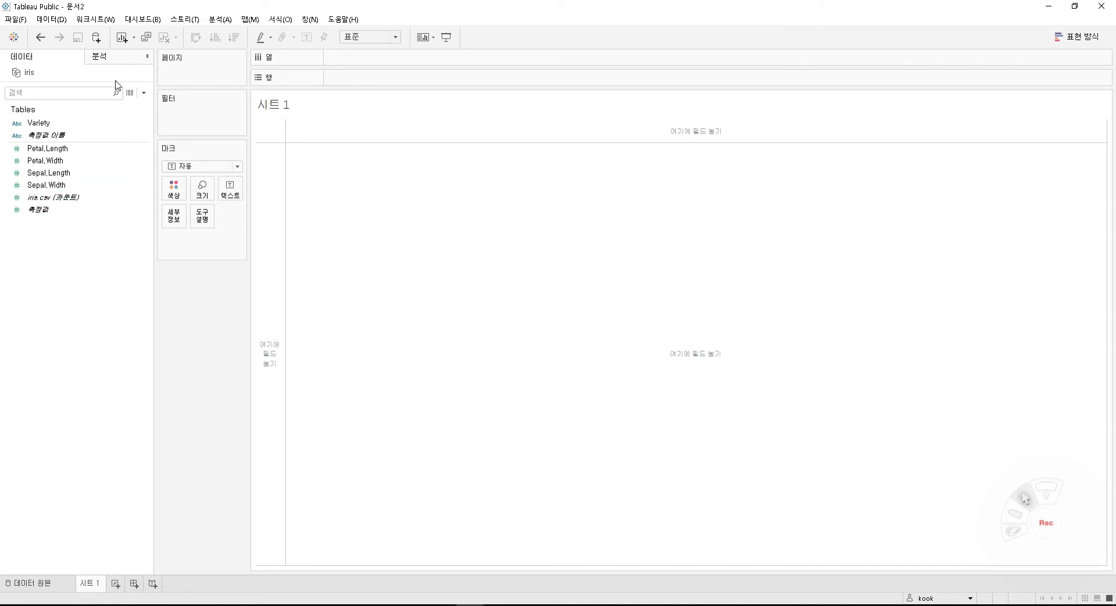
{"action": "left_click", "coordinate": [104, 56]}
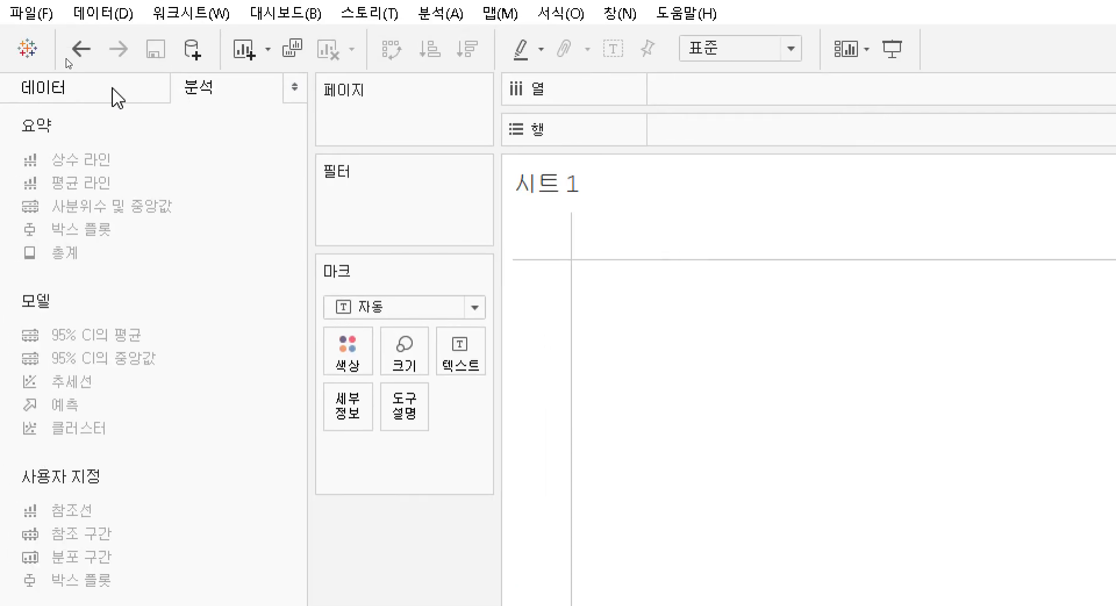
{"action": "left_click", "coordinate": [129, 103]}
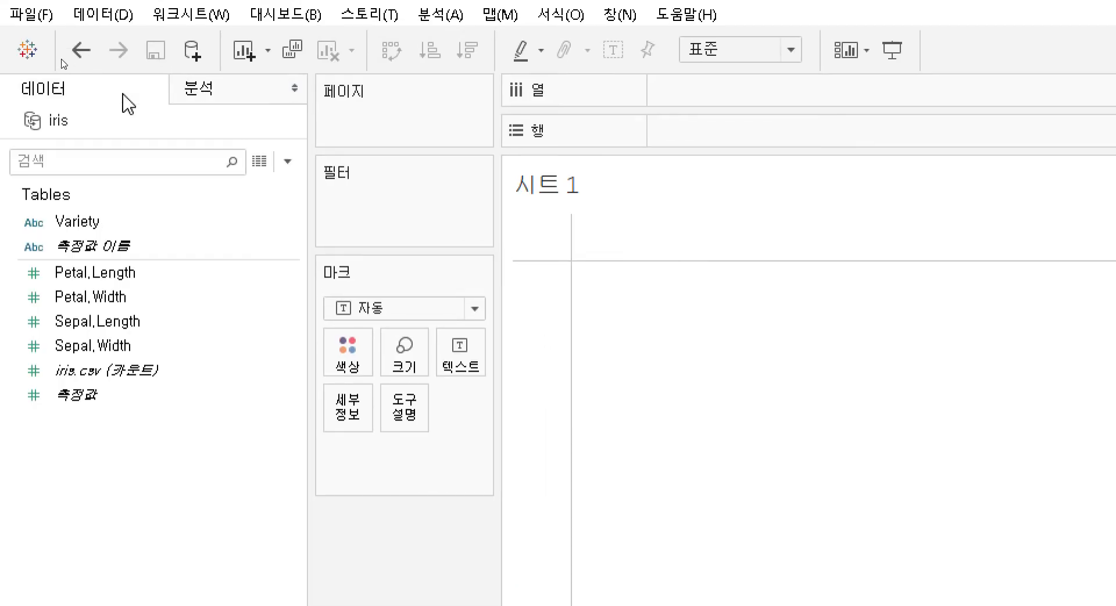
{"action": "left_click", "coordinate": [191, 100]}
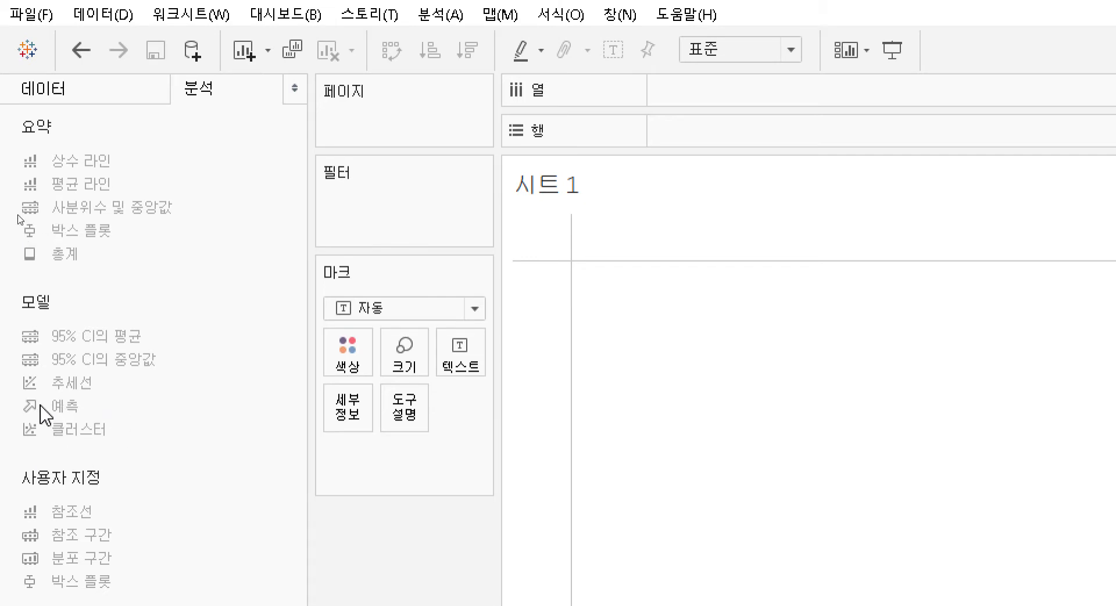
{"action": "mouse_move", "coordinate": [37, 408]}
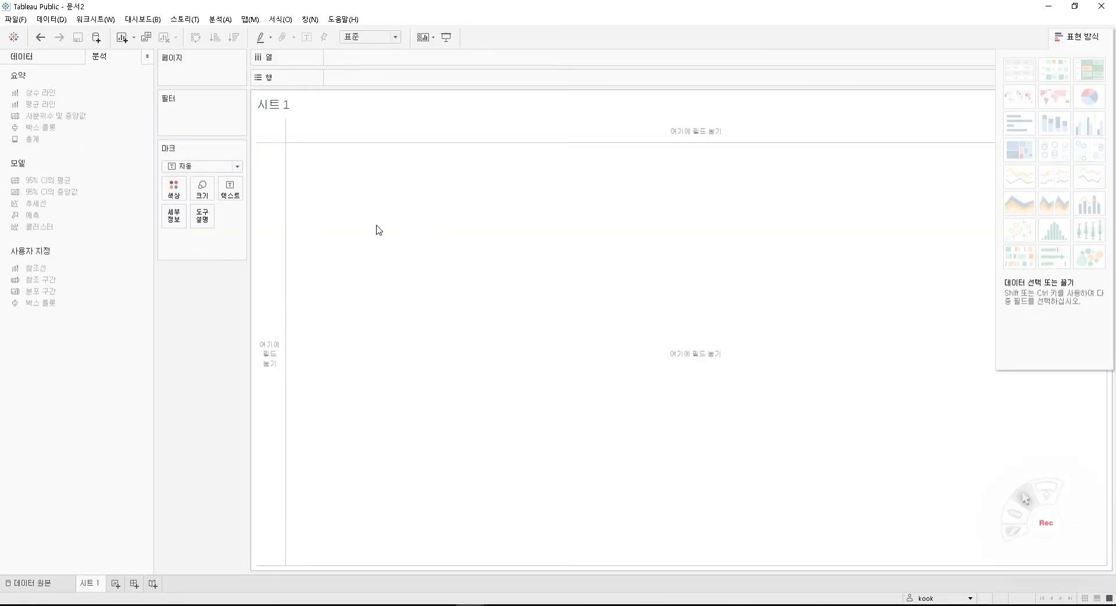
{"action": "left_click", "coordinate": [1076, 36]}
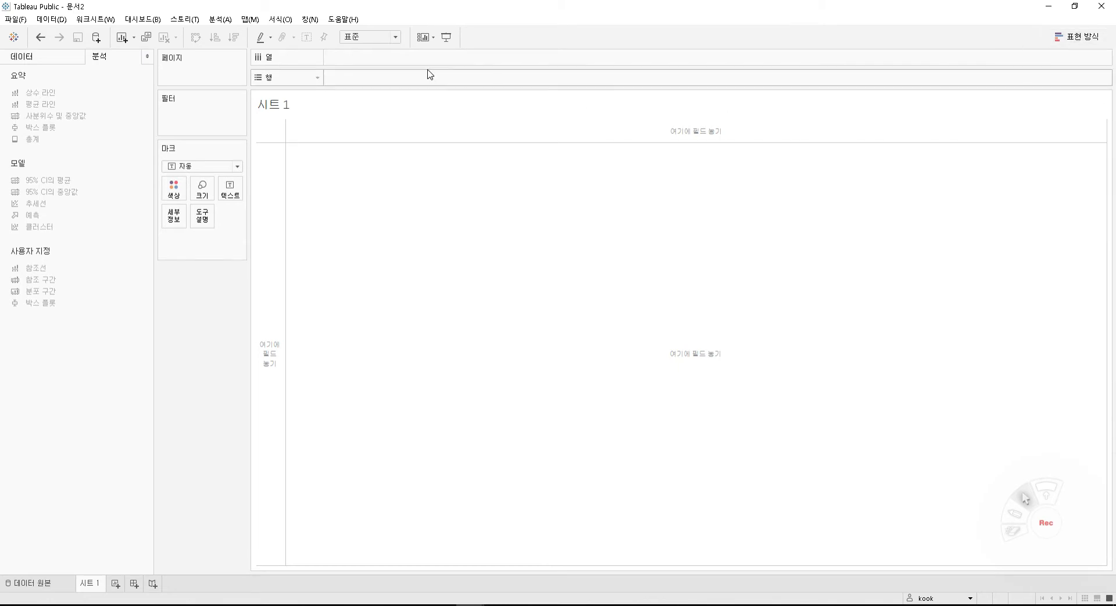
Place Petal.Length on the columns and Petal.Width on the rows, shown with circle marks
{"action": "left_click", "coordinate": [55, 61]}
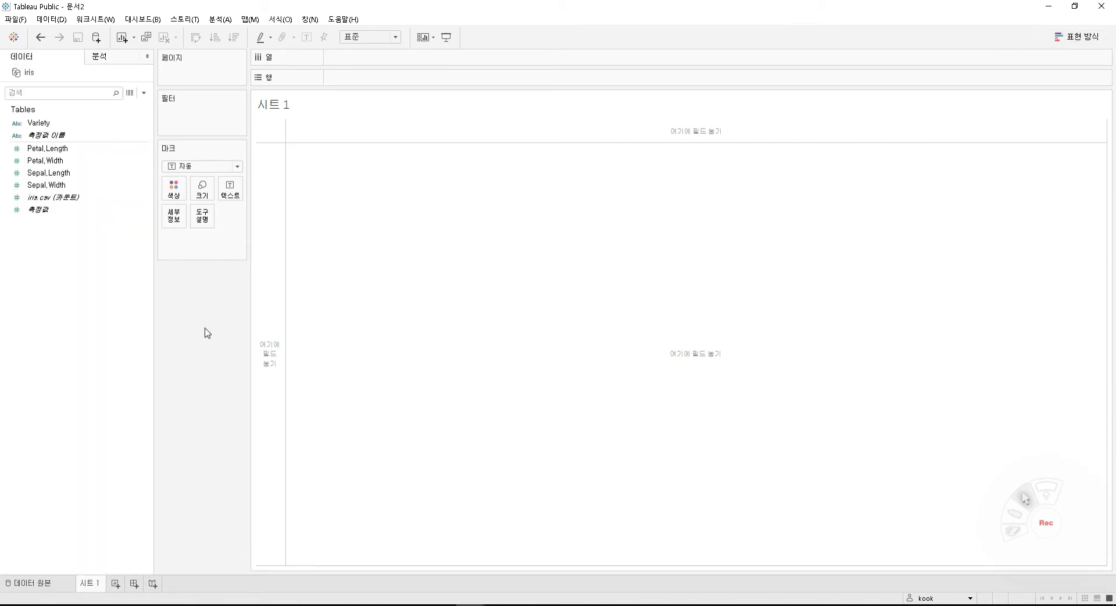
{"action": "left_click", "coordinate": [42, 148]}
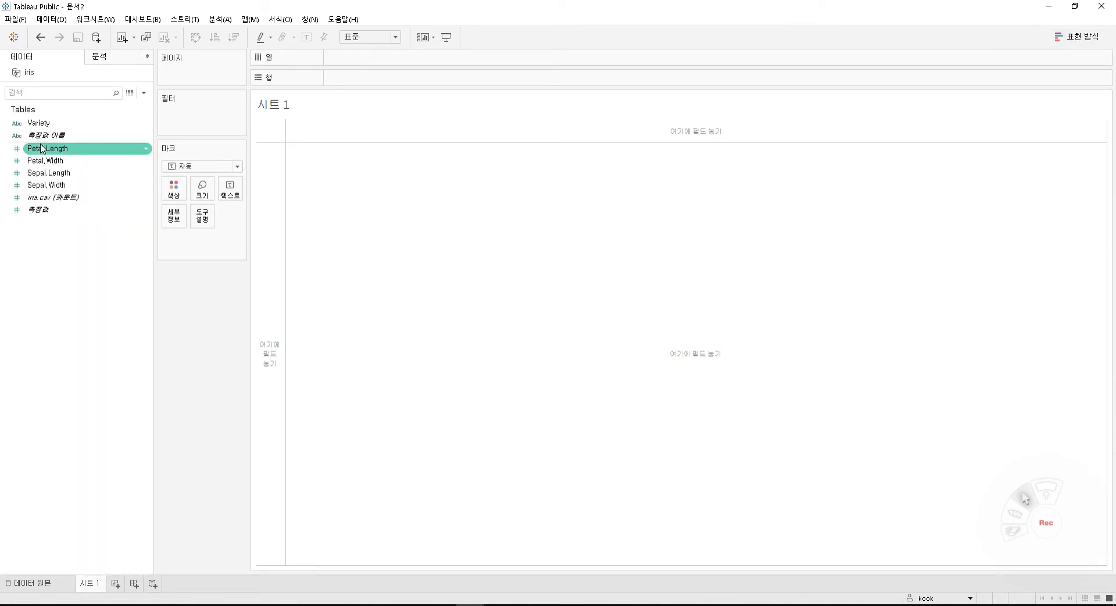
{"action": "left_click_drag", "start_coordinate": [49, 155], "coordinate": [356, 66]}
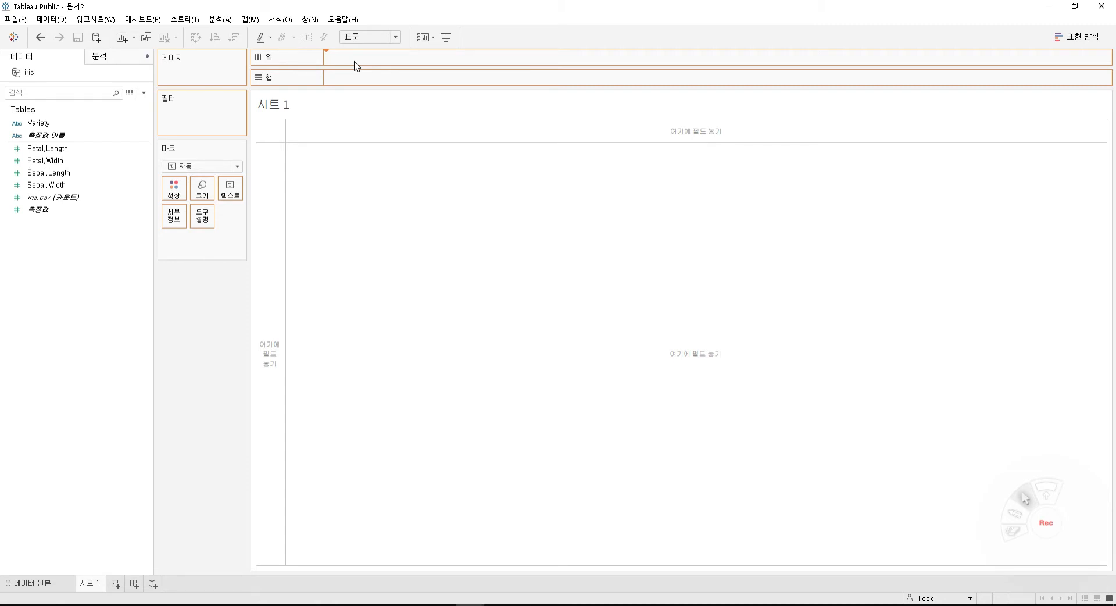
{"action": "left_click_drag", "start_coordinate": [356, 66], "coordinate": [349, 69]}
Enlarge the circle mark in the Petal.Length and Petal.Width chart
{"action": "left_click", "coordinate": [202, 188]}
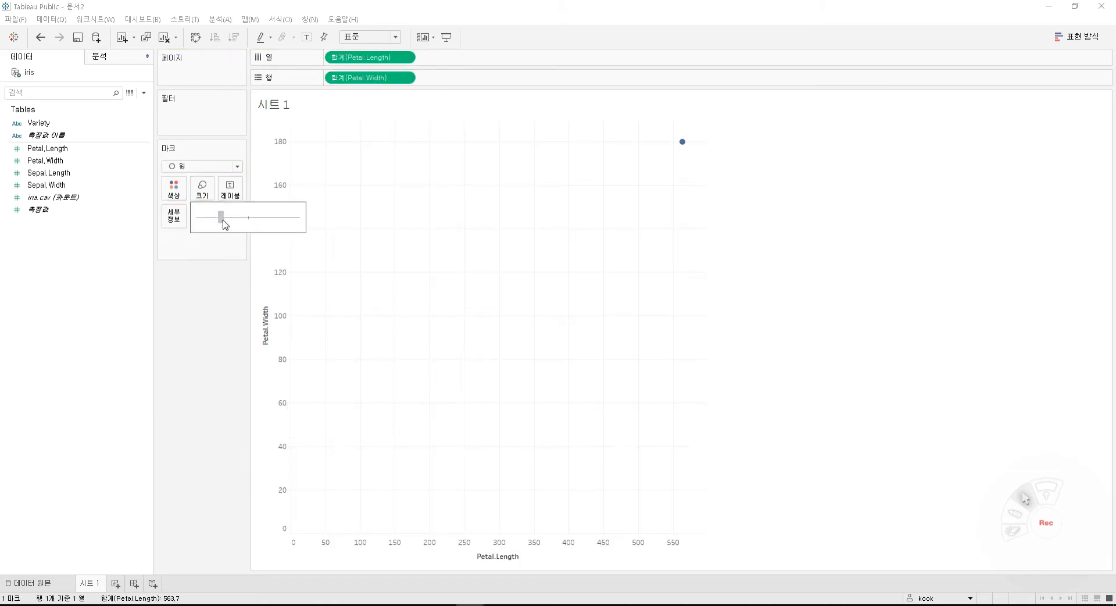
{"action": "left_click_drag", "start_coordinate": [221, 217], "coordinate": [262, 227]}
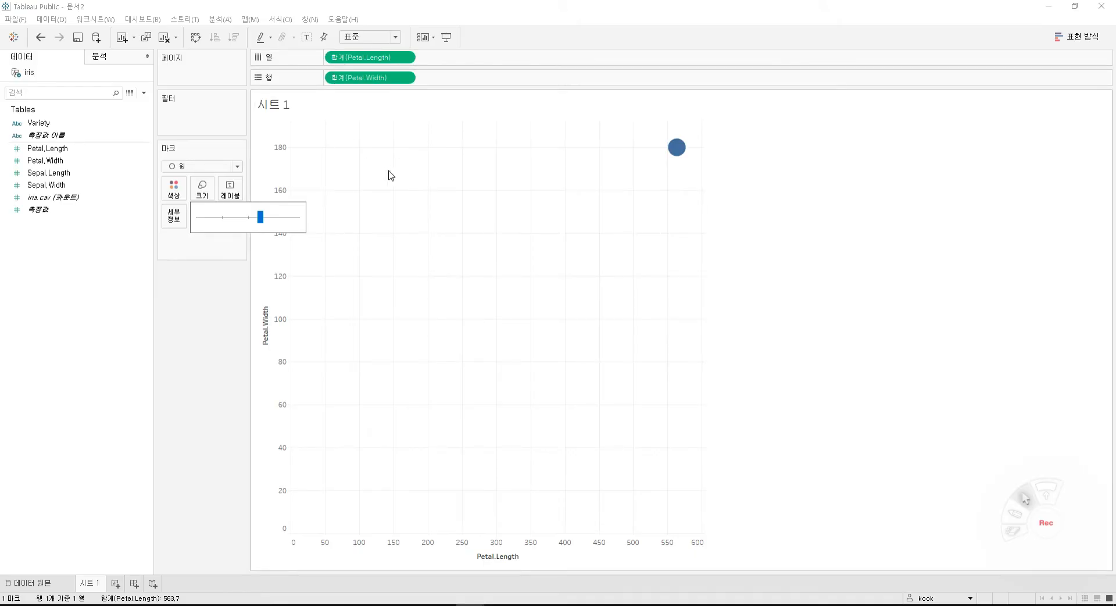
{"action": "left_click", "coordinate": [698, 203]}
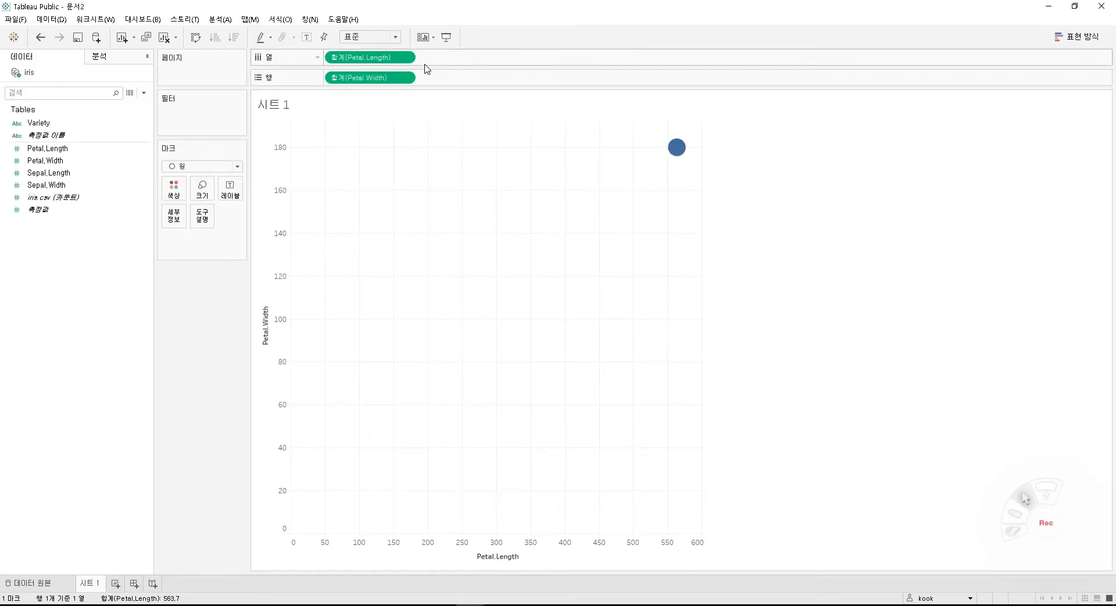
Try converting Petal.Length and Petal.Width to discrete (불연속형), and return both to continuous (연속형)
{"action": "left_click", "coordinate": [407, 57]}
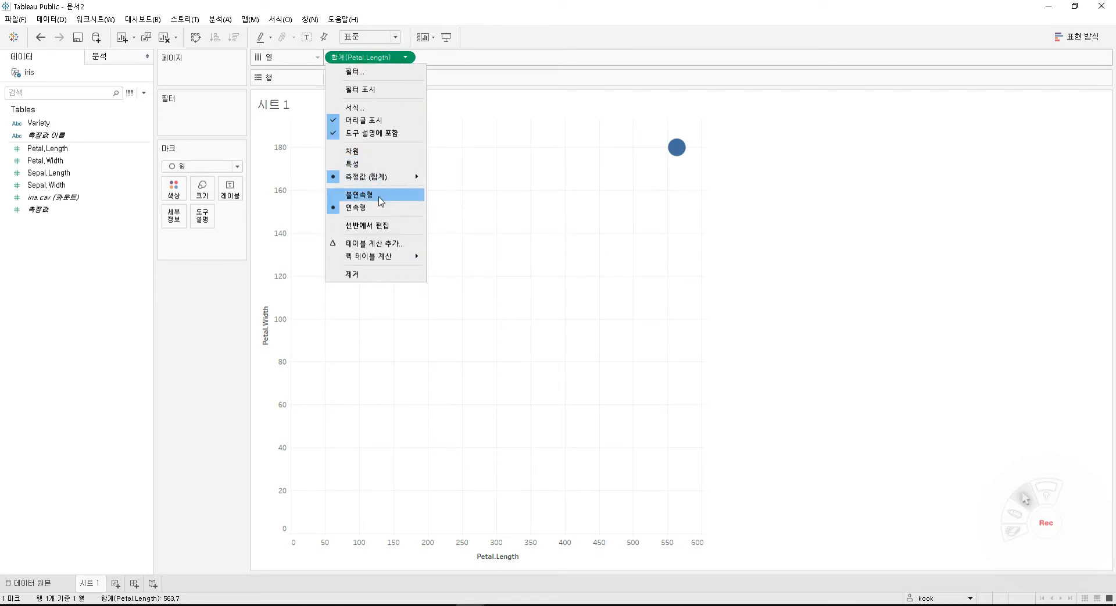
{"action": "left_click", "coordinate": [379, 201]}
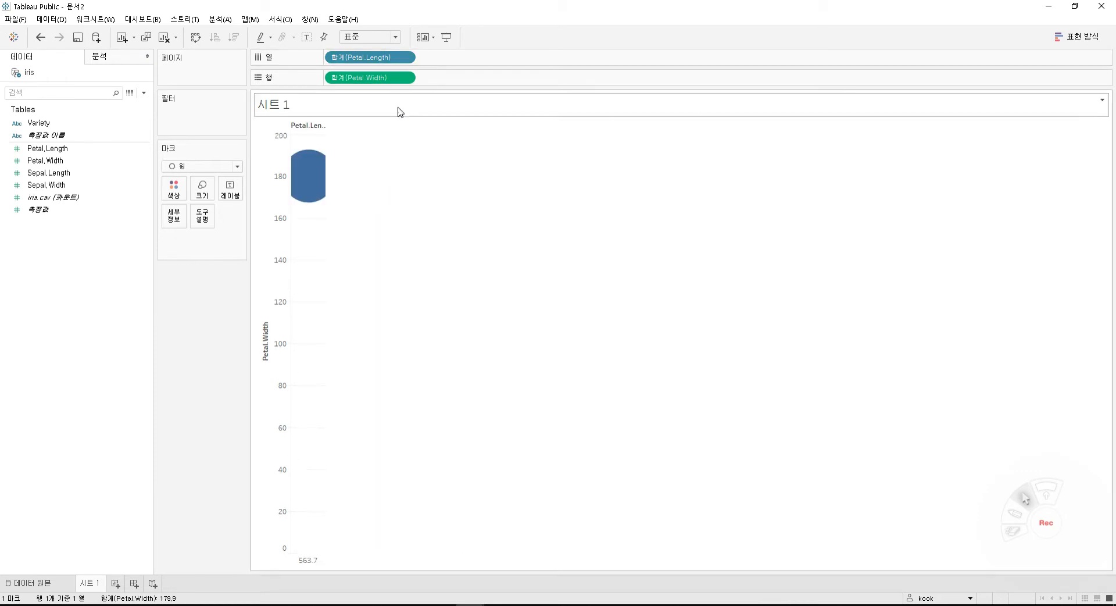
{"action": "left_click", "coordinate": [405, 77]}
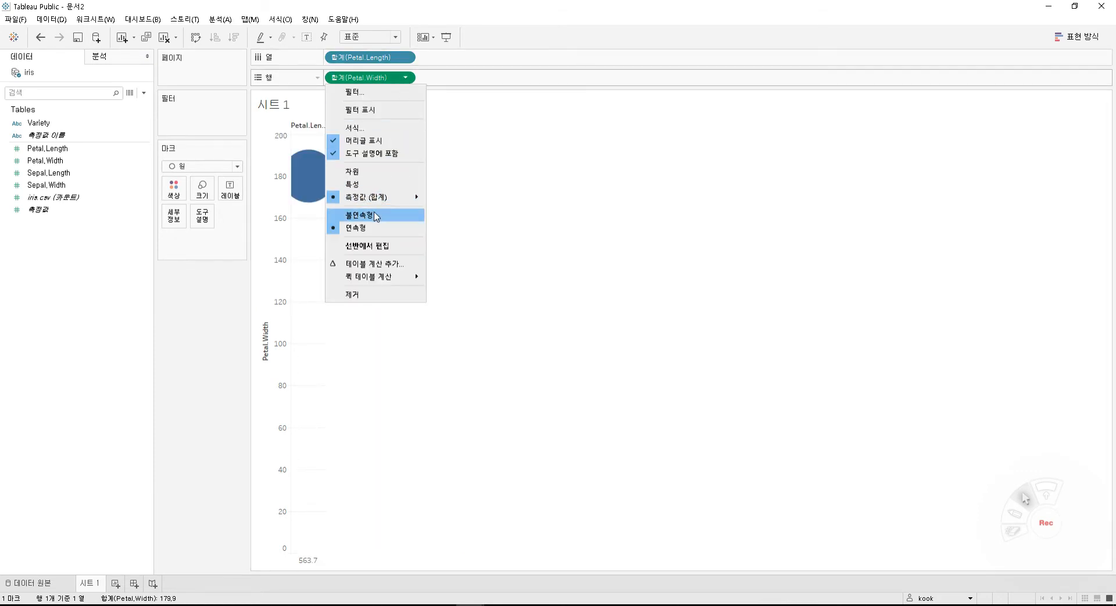
{"action": "left_click", "coordinate": [377, 215]}
{"action": "left_click", "coordinate": [405, 78]}
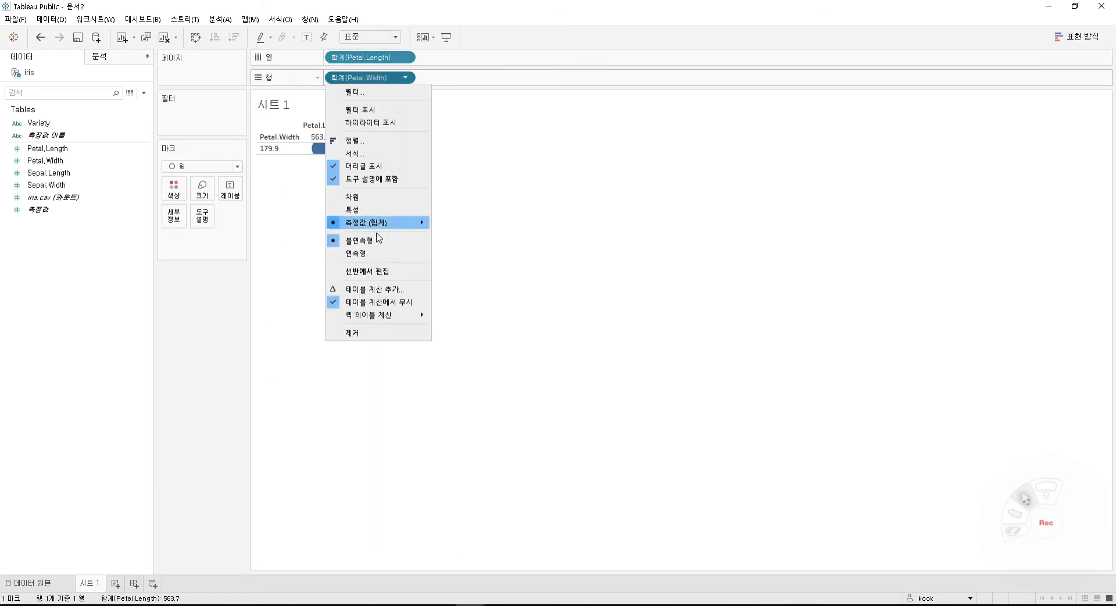
{"action": "left_click", "coordinate": [378, 253]}
{"action": "left_click", "coordinate": [405, 57]}
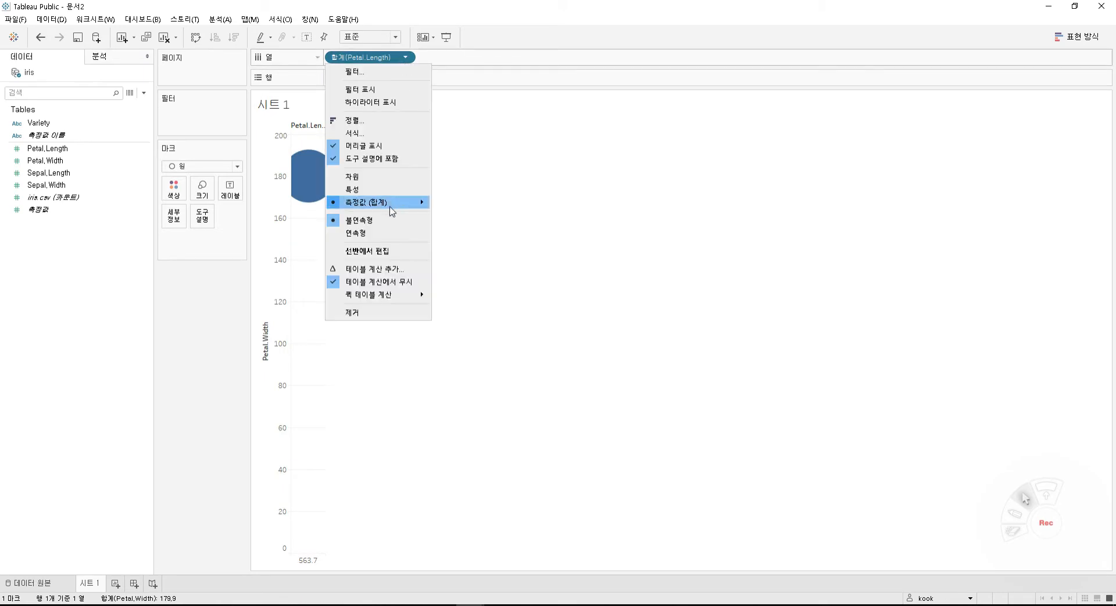
{"action": "left_click", "coordinate": [385, 234]}
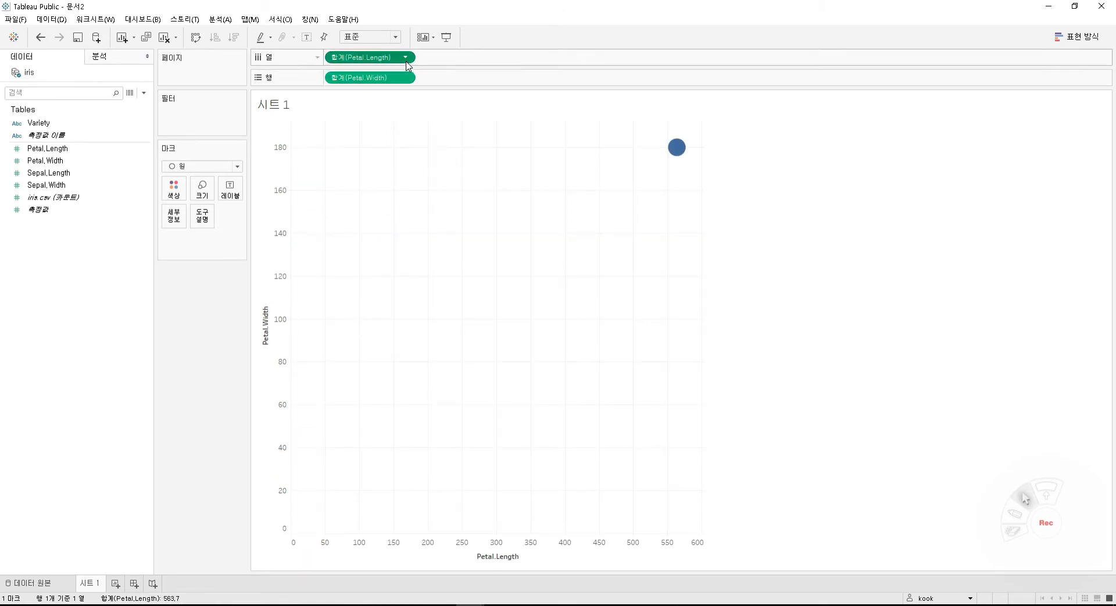
Convert Petal.Length on the columns and Petal.Width on the rows to dimensions (차원)
{"action": "left_click", "coordinate": [405, 57]}
{"action": "left_click", "coordinate": [381, 151]}
{"action": "left_click", "coordinate": [405, 77]}
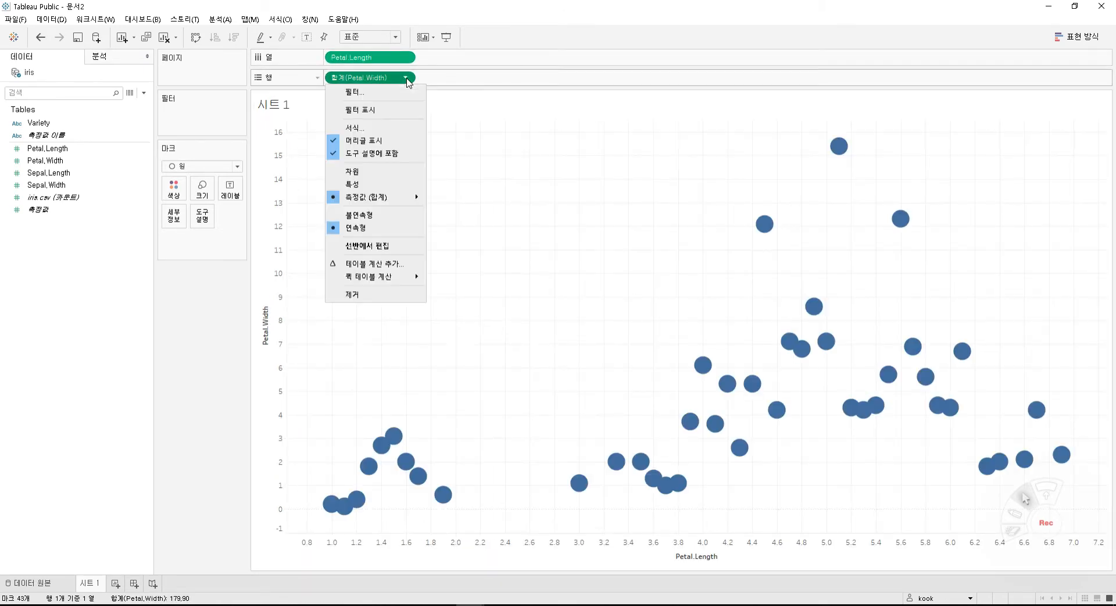
{"action": "left_click", "coordinate": [378, 173]}
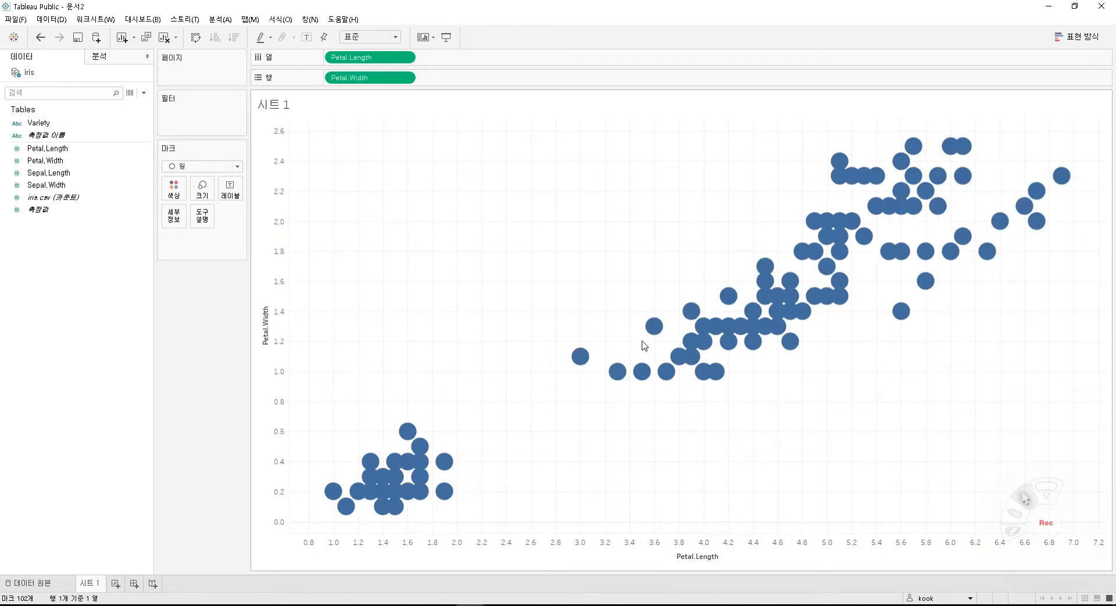
Reduce the circle size so the scatter plot's points overlap less
{"action": "left_click", "coordinate": [201, 188]}
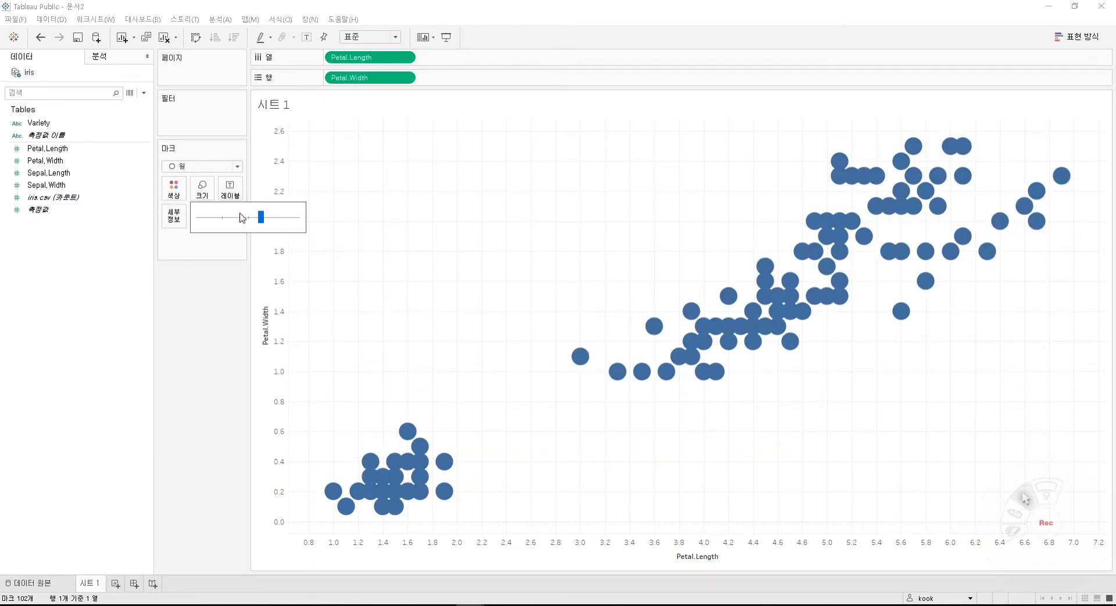
{"action": "left_click", "coordinate": [244, 220]}
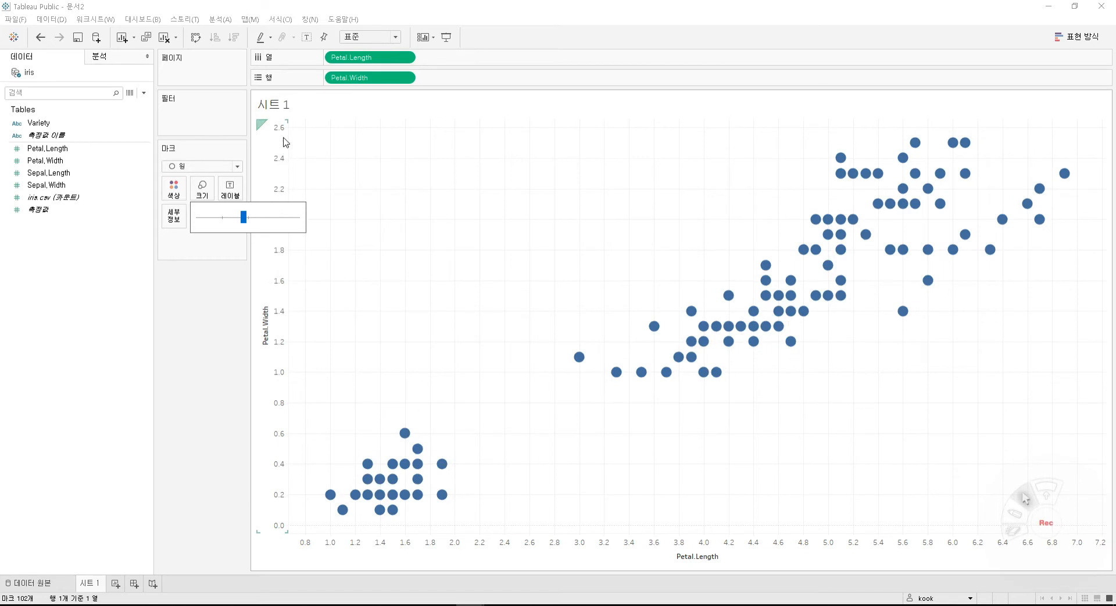
{"action": "left_click", "coordinate": [352, 162]}
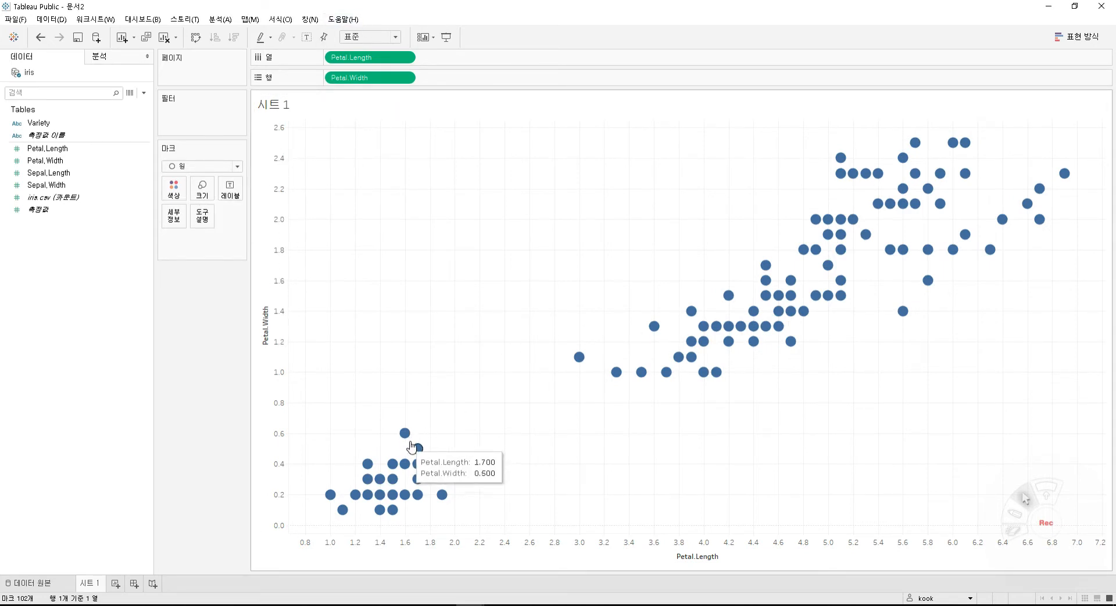
Check the availability of the 클러스터 model, and change Petal.Width and Petal.Length back to measures aggregated by sum (합계)
{"action": "left_click", "coordinate": [108, 58]}
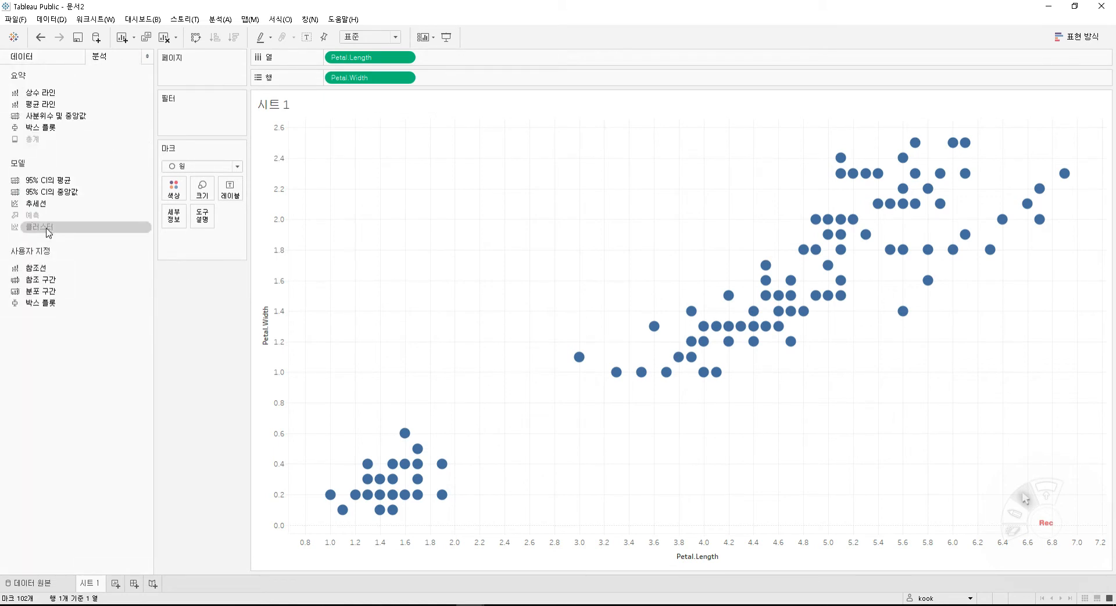
{"action": "mouse_move", "coordinate": [47, 231]}
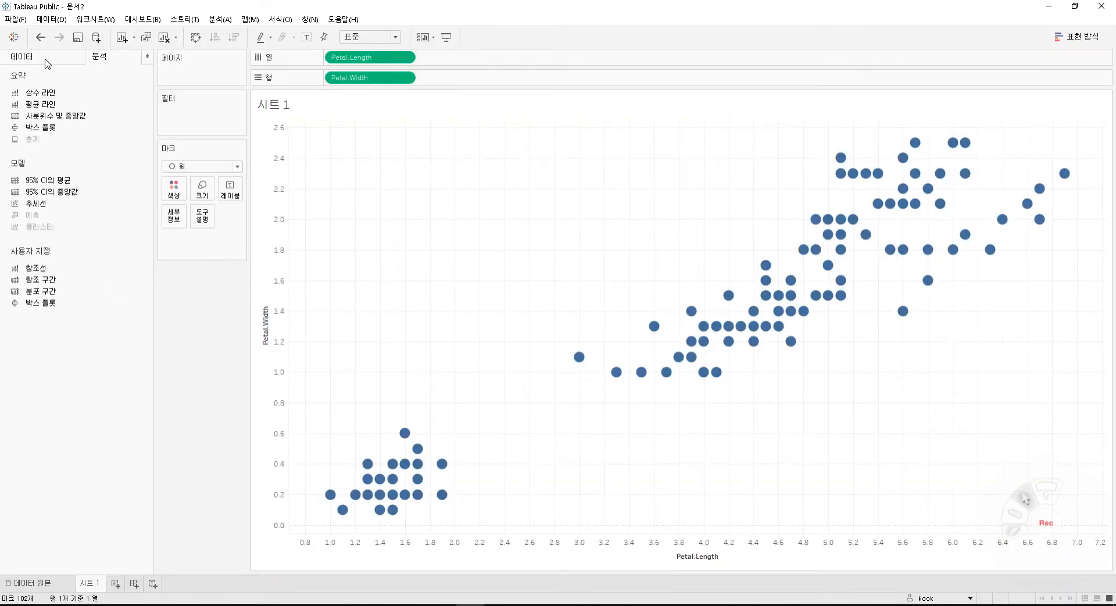
{"action": "left_click", "coordinate": [47, 62]}
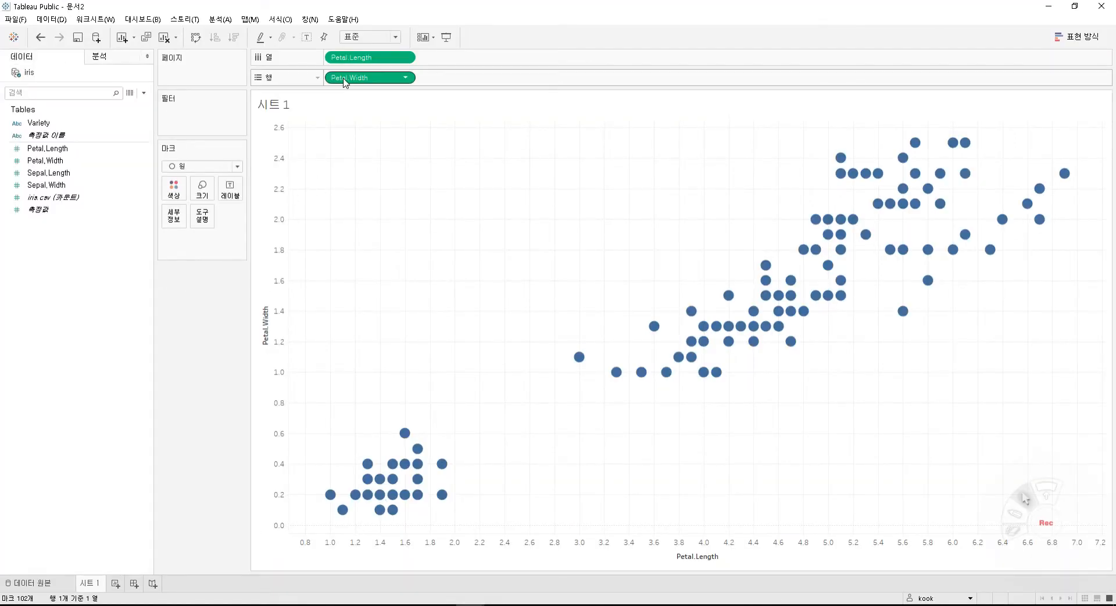
{"action": "left_click", "coordinate": [403, 78]}
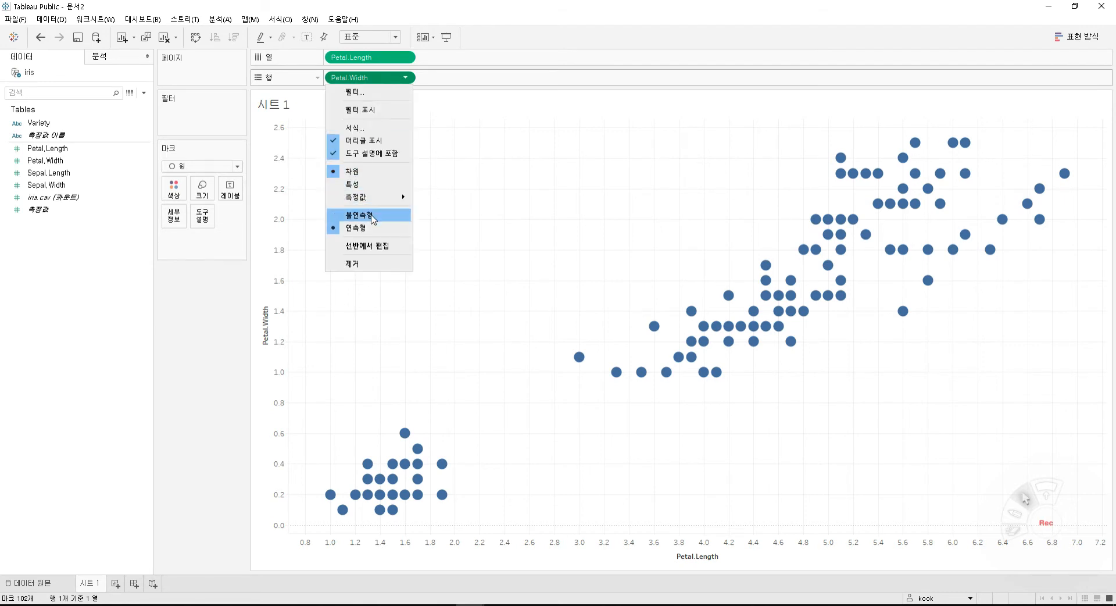
{"action": "mouse_move", "coordinate": [362, 201]}
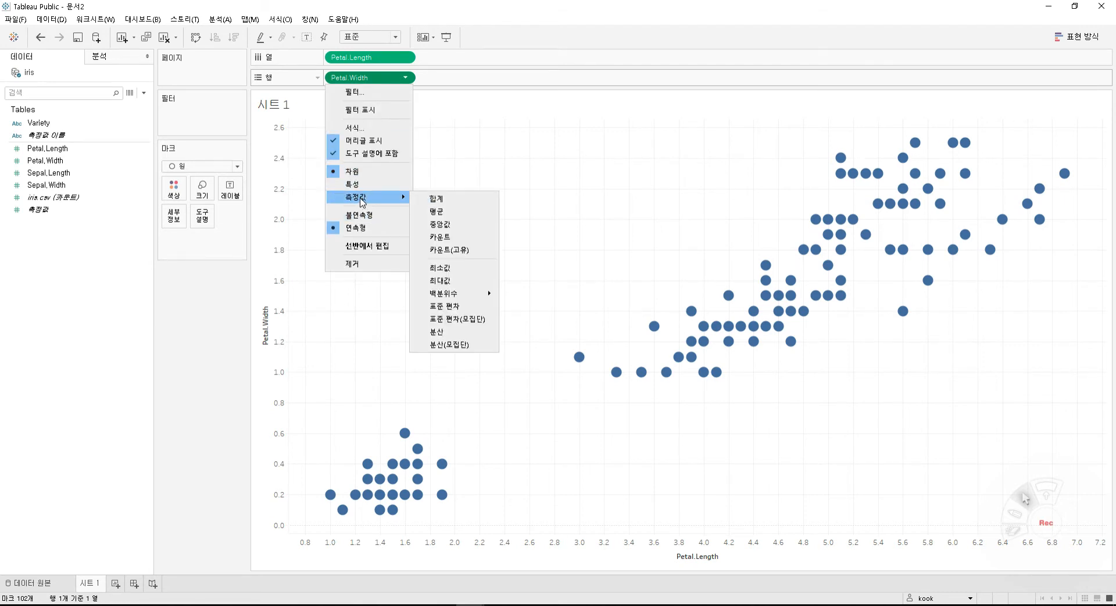
{"action": "left_click", "coordinate": [435, 198]}
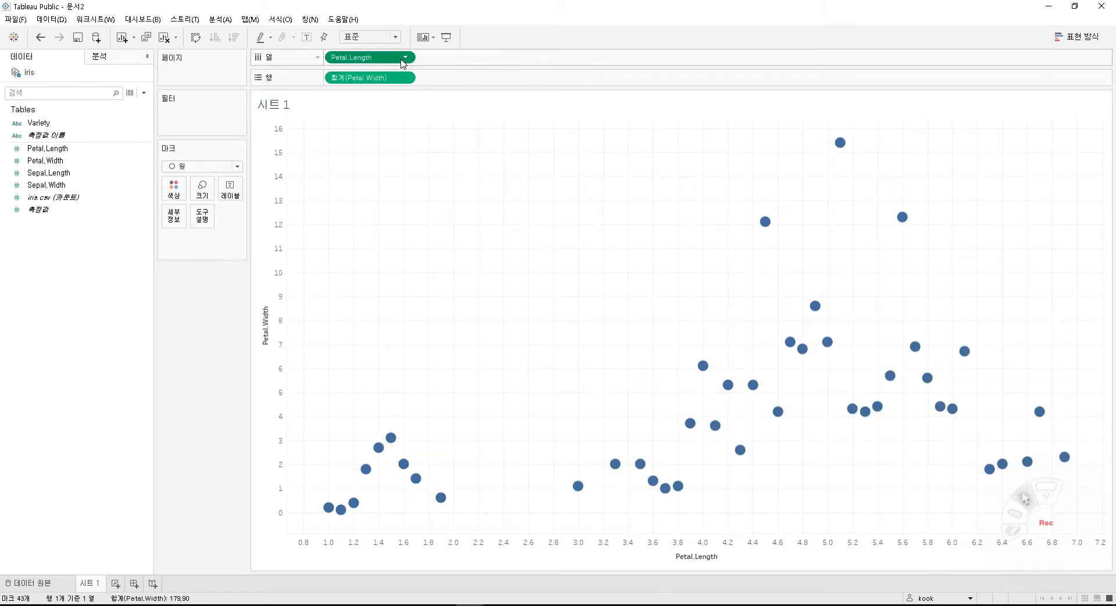
{"action": "left_click", "coordinate": [405, 57]}
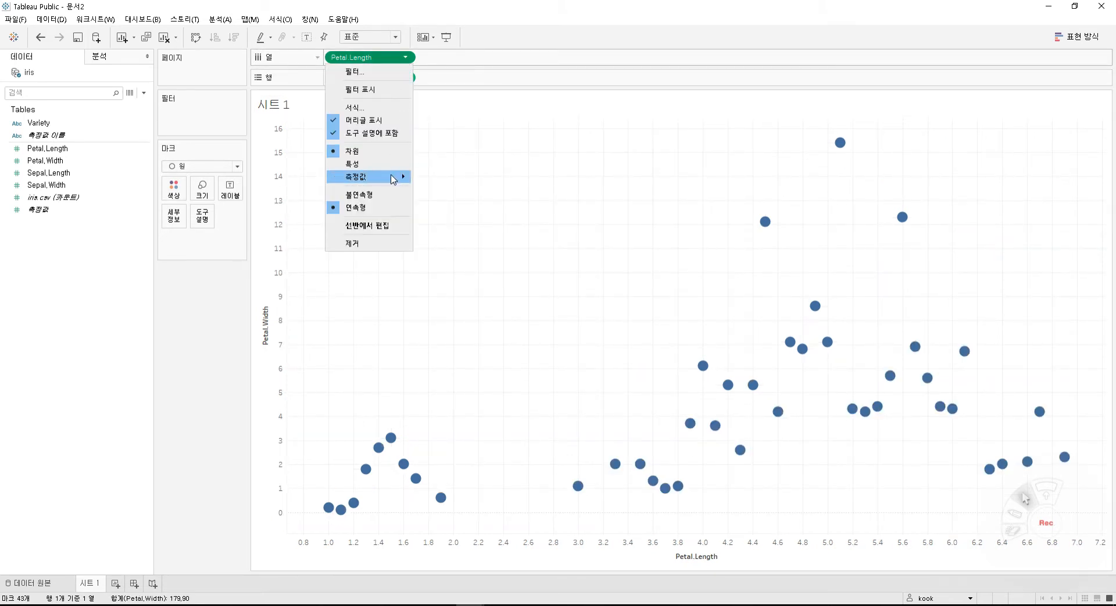
{"action": "mouse_move", "coordinate": [399, 176]}
{"action": "left_click", "coordinate": [434, 180]}
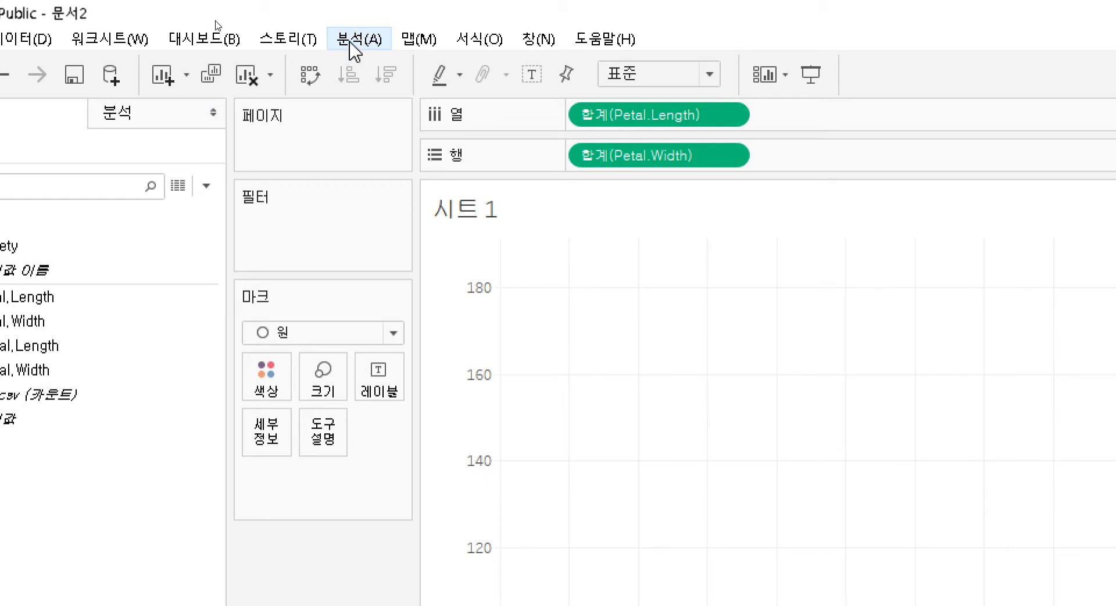
Turn off measure aggregation (측정값 집계) for the scatter plot, and check Petal.Length's field options and the aggregation setting
{"action": "left_click", "coordinate": [354, 47]}
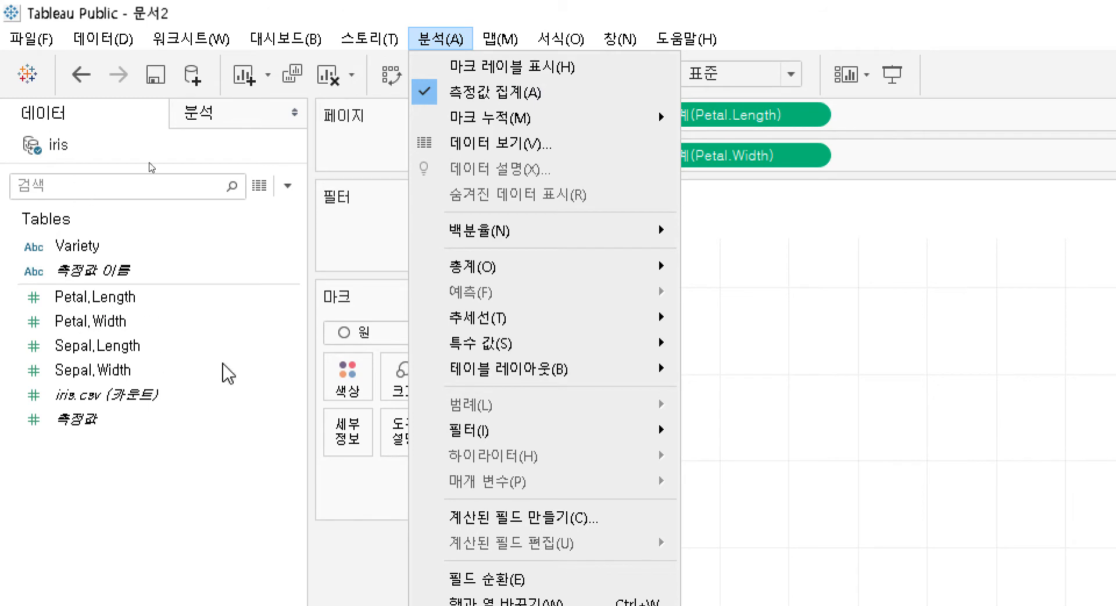
{"action": "left_click", "coordinate": [474, 93]}
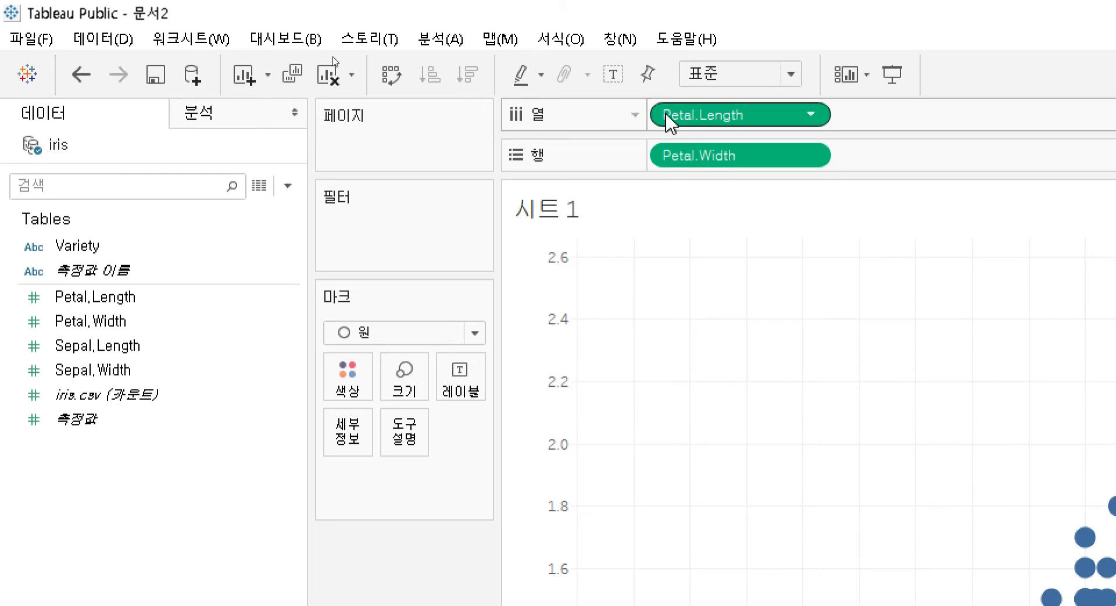
{"action": "left_click", "coordinate": [814, 115]}
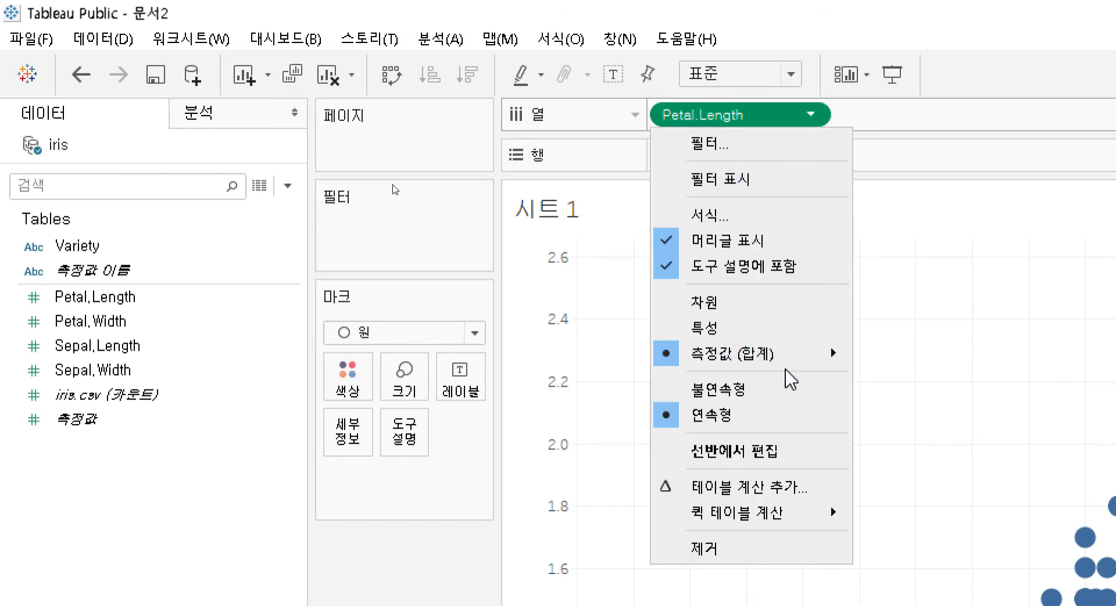
{"action": "mouse_move", "coordinate": [779, 365]}
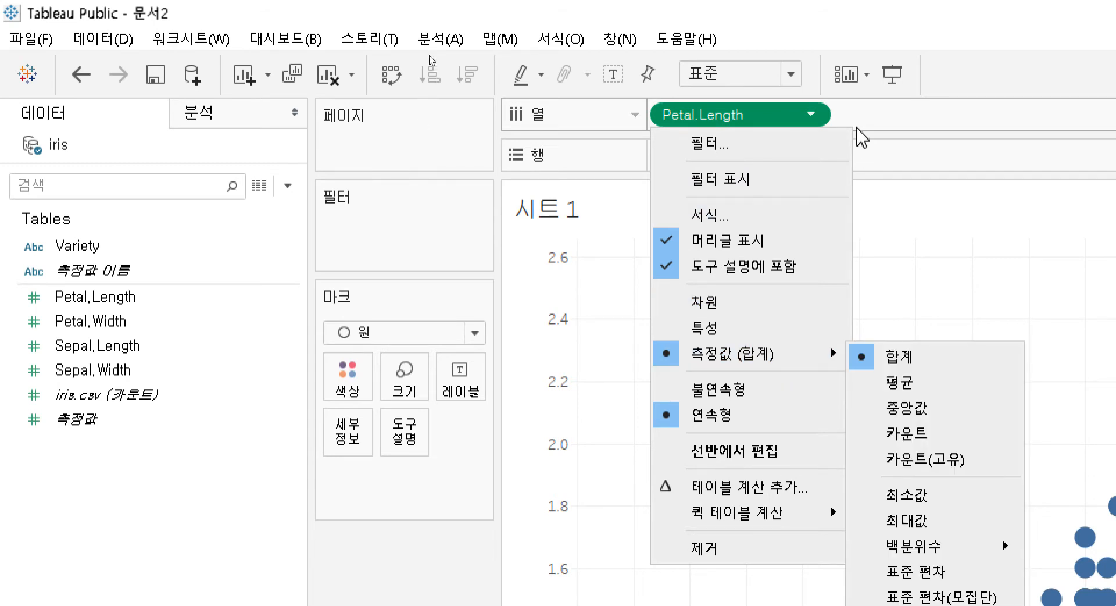
{"action": "left_click", "coordinate": [863, 99]}
{"action": "left_click", "coordinate": [446, 39]}
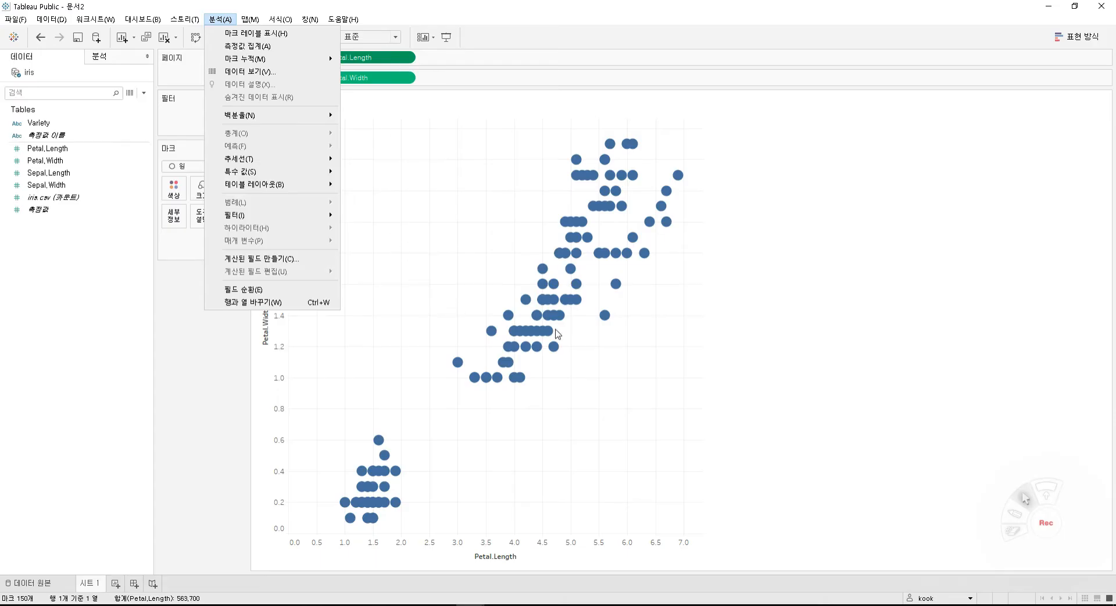
{"action": "left_click", "coordinate": [809, 340]}
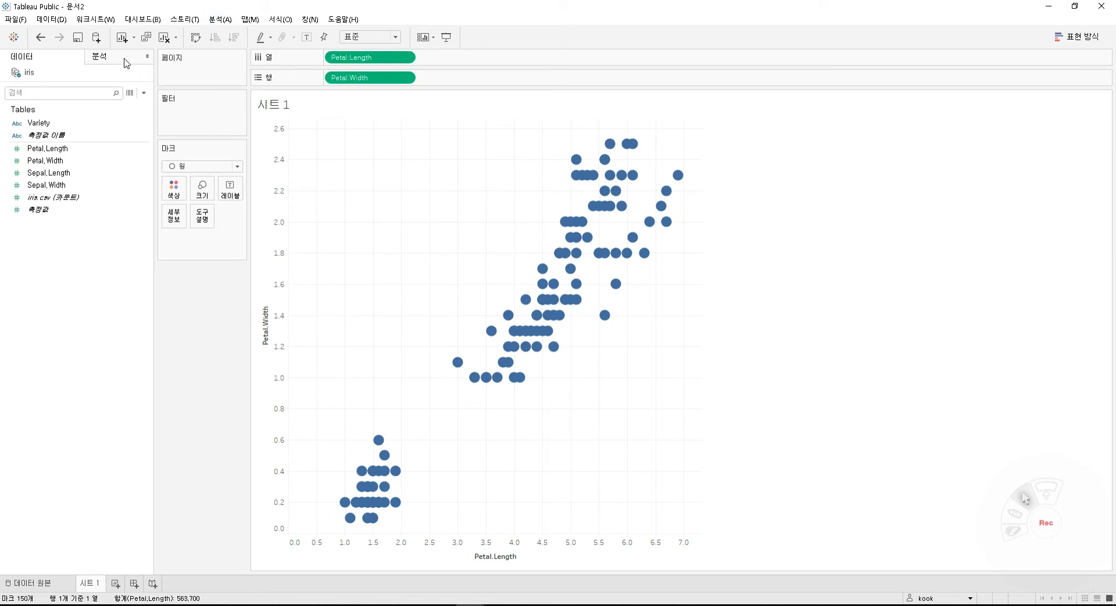
Apply the 클러스터 model to the scatter plot, with Petal.Length and Petal.Width as variables and an automatic (자동) number of clusters
{"action": "left_click", "coordinate": [124, 63]}
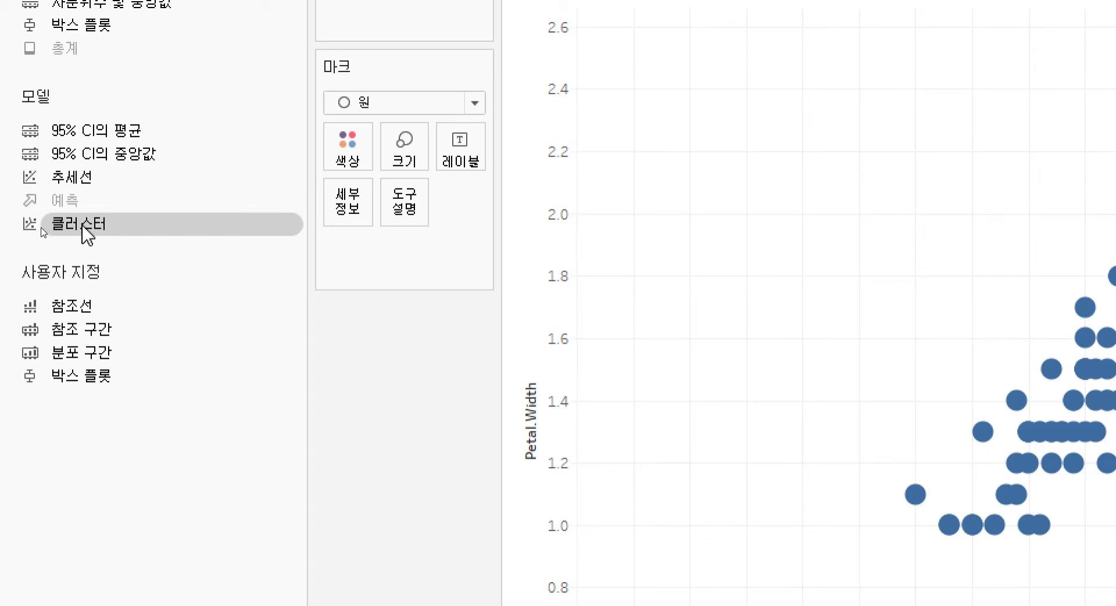
{"action": "left_click_drag", "start_coordinate": [88, 235], "coordinate": [723, 136]}
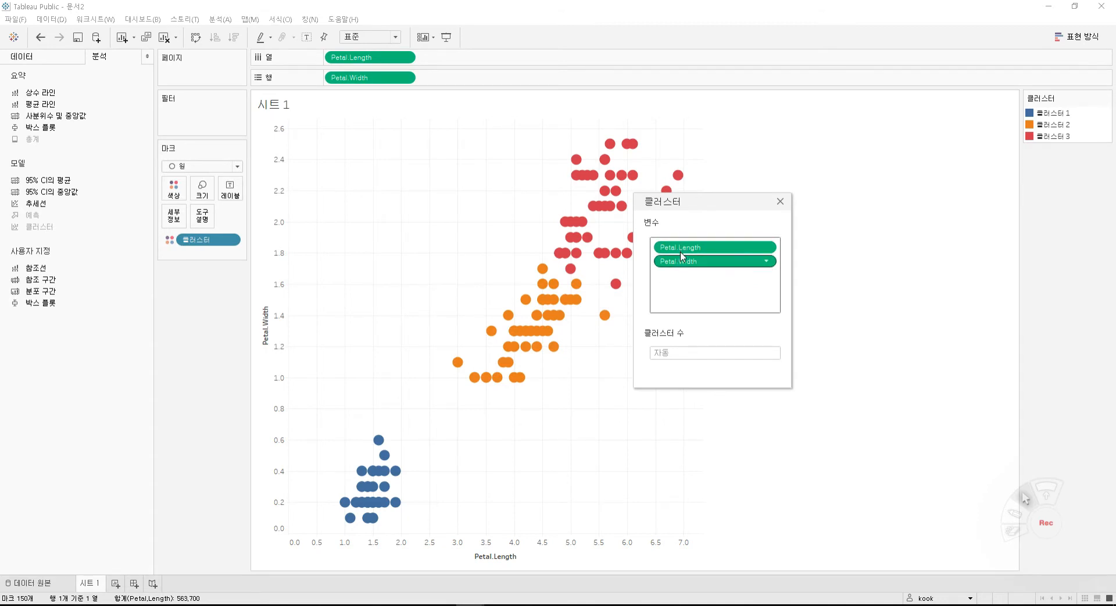
{"action": "left_click", "coordinate": [780, 201]}
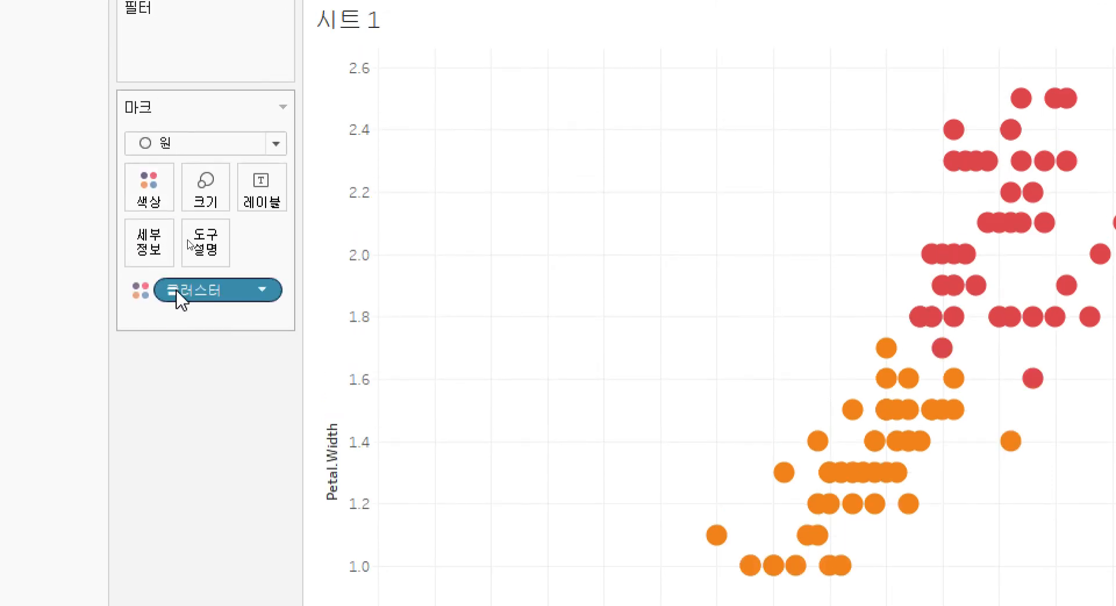
Open the cluster description (클러스터 설명) and examine the input variables, scaling and diagnostic summary (진단 요약)
{"action": "right_click", "coordinate": [176, 296]}
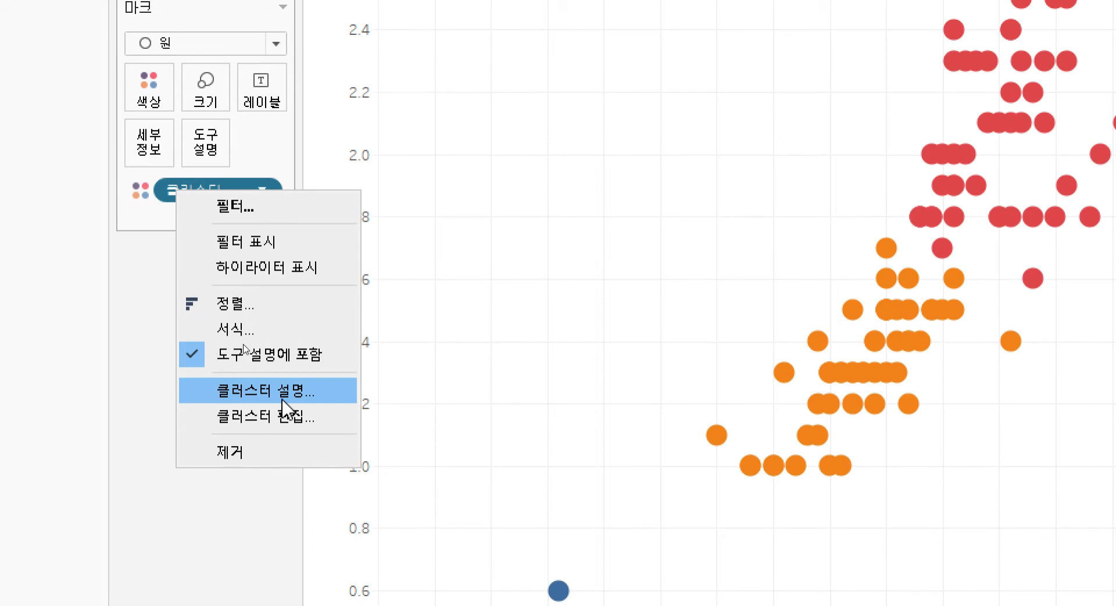
{"action": "left_click", "coordinate": [325, 400]}
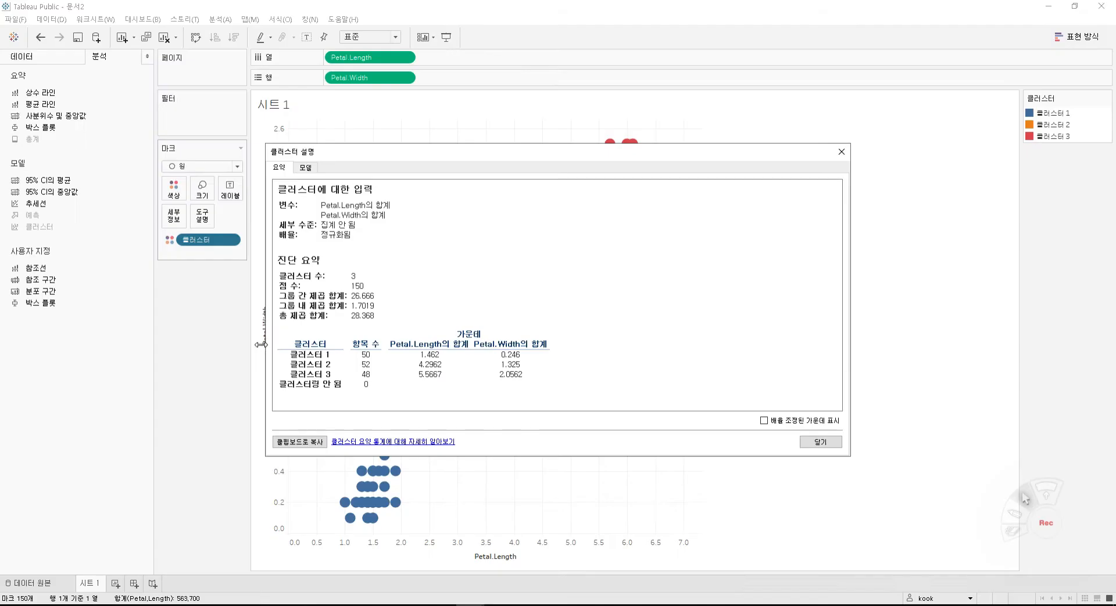
{"action": "left_click_drag", "start_coordinate": [402, 158], "coordinate": [456, 129]}
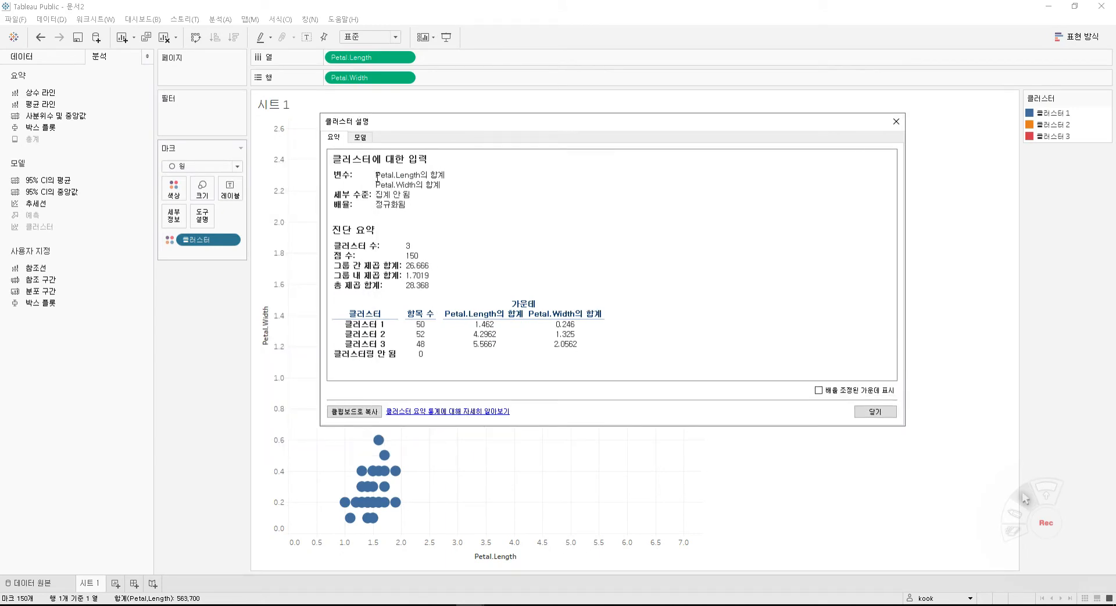
{"action": "left_click_drag", "start_coordinate": [377, 176], "coordinate": [449, 196]}
{"action": "left_click", "coordinate": [432, 209]}
{"action": "triple_click", "coordinate": [398, 207]}
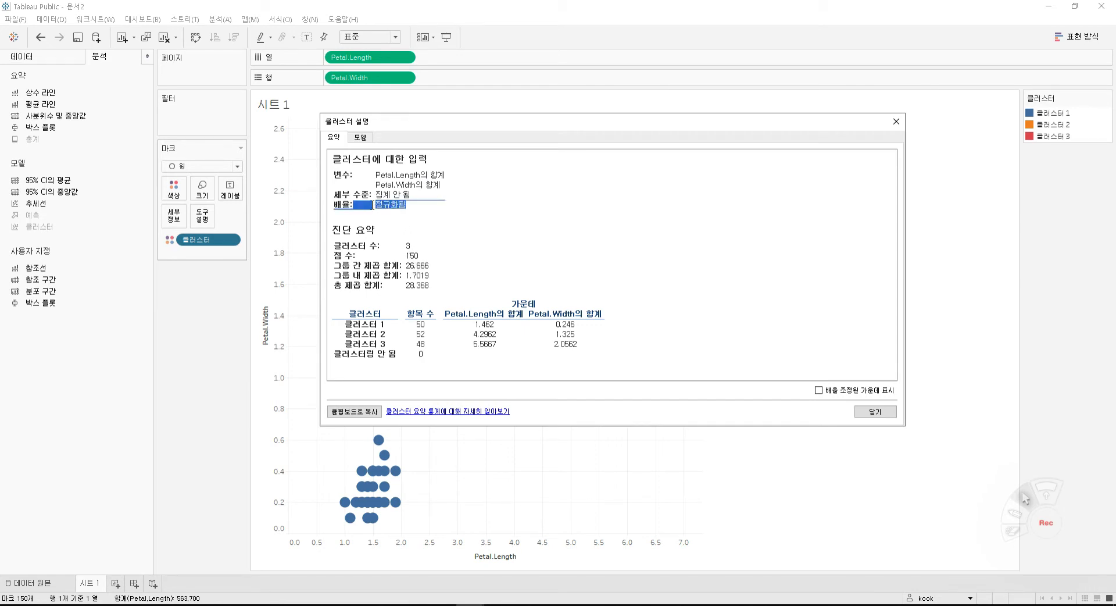
{"action": "left_click", "coordinate": [446, 244]}
{"action": "left_click_drag", "start_coordinate": [337, 245], "coordinate": [406, 255]}
{"action": "triple_click", "coordinate": [433, 288]}
{"action": "left_click", "coordinate": [451, 300]}
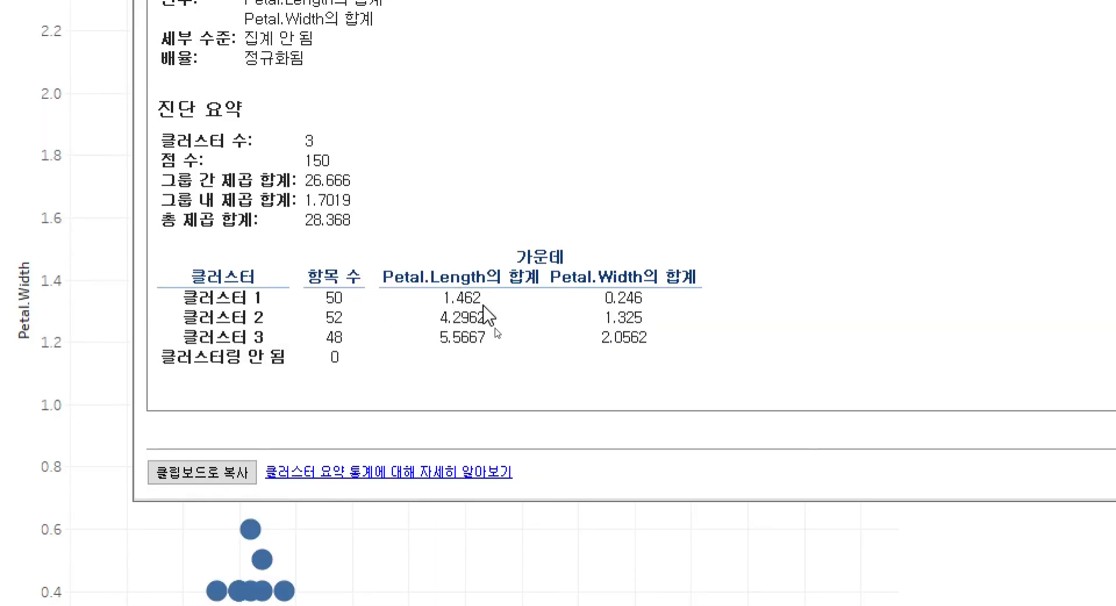
Examine the Petal.Length and Petal.Width centers (가운데) of each of the three clusters in the summary table
{"action": "left_click_drag", "start_coordinate": [481, 297], "coordinate": [441, 298]}
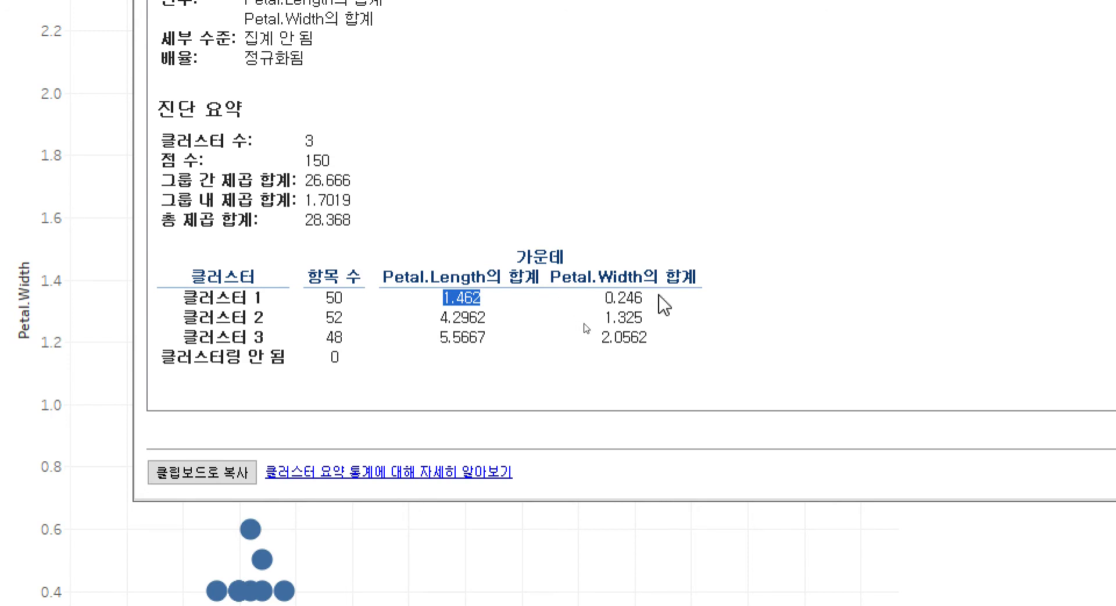
{"action": "left_click_drag", "start_coordinate": [644, 297], "coordinate": [607, 298]}
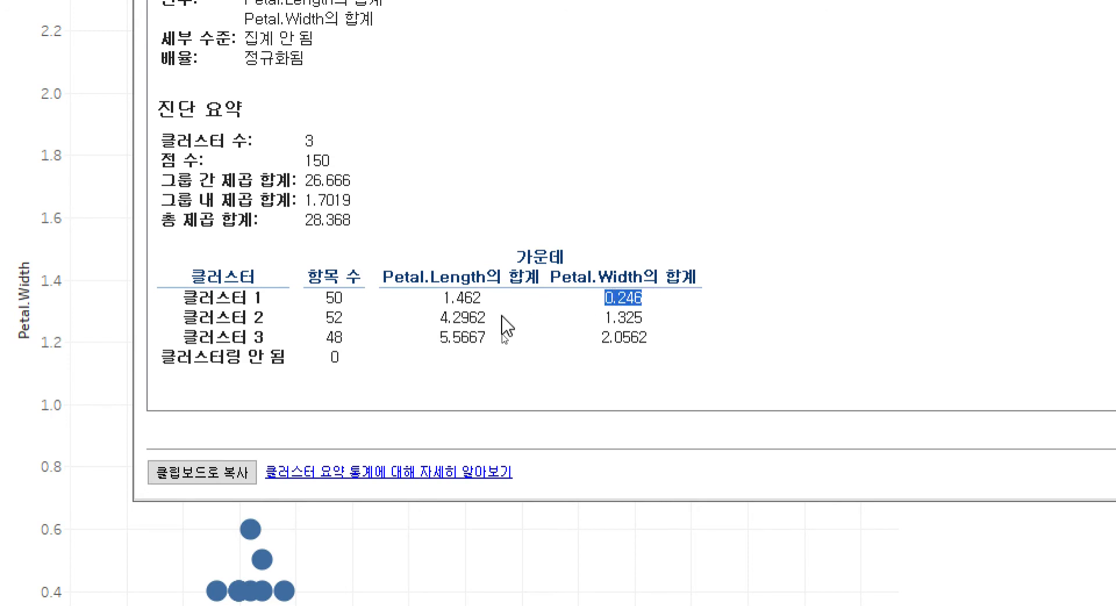
{"action": "left_click", "coordinate": [496, 341]}
{"action": "left_click_drag", "start_coordinate": [477, 317], "coordinate": [439, 320]}
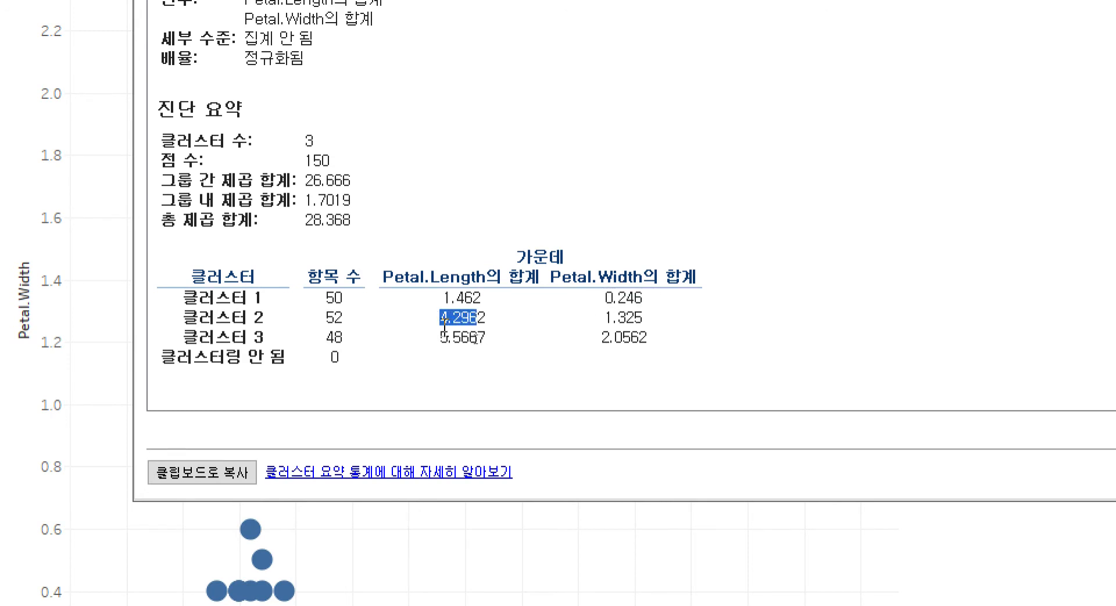
{"action": "left_click_drag", "start_coordinate": [641, 317], "coordinate": [603, 319]}
{"action": "left_click_drag", "start_coordinate": [479, 337], "coordinate": [455, 338]}
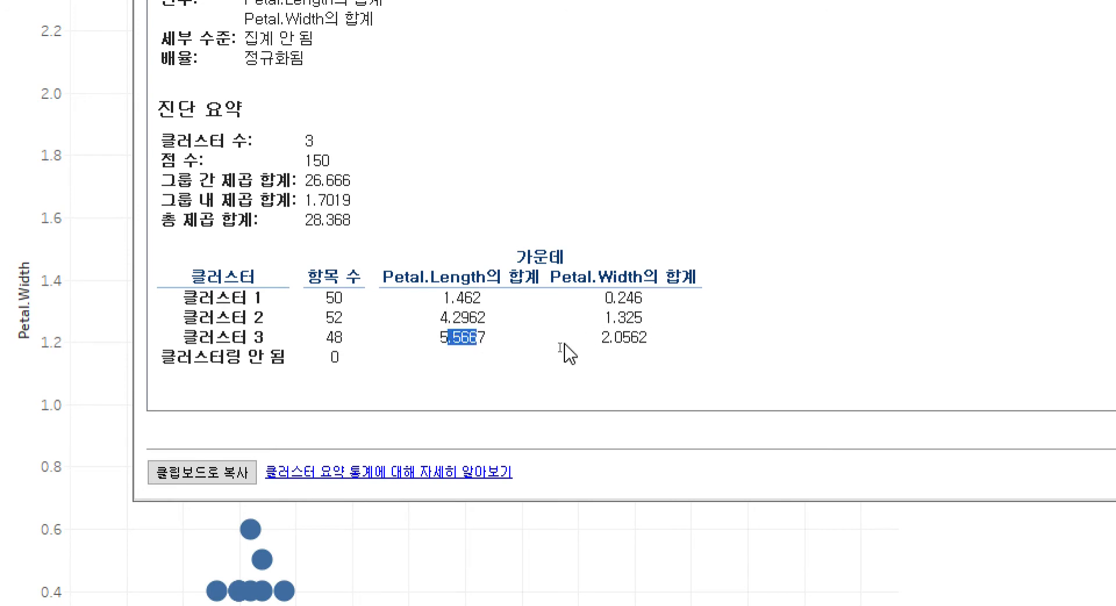
{"action": "left_click_drag", "start_coordinate": [662, 341], "coordinate": [599, 340]}
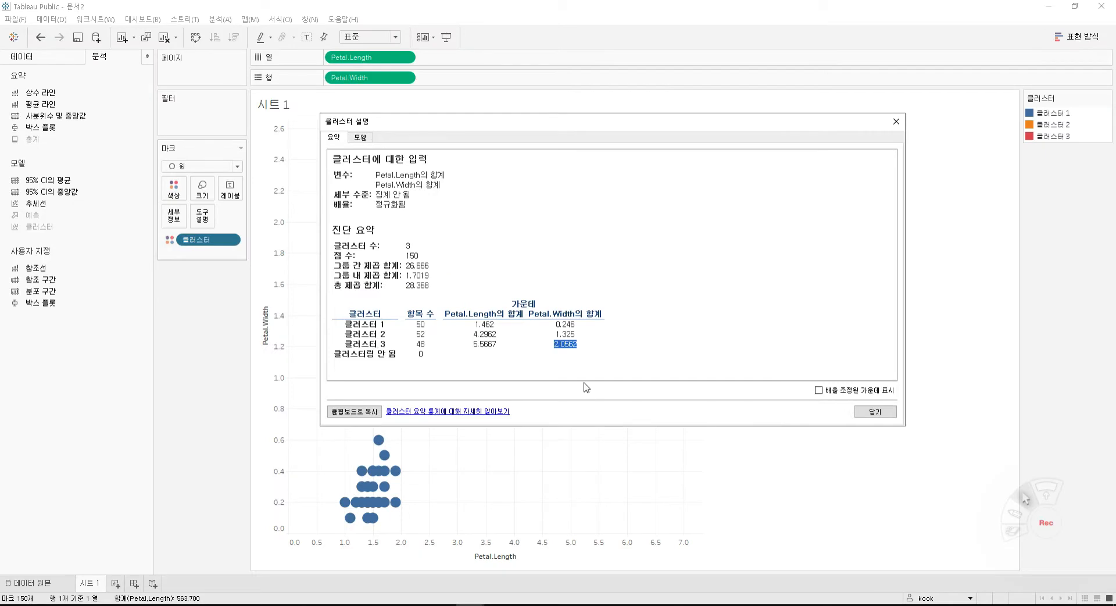
Display the scaled cluster centers (배율 조정된 가운데 표시) for comparison, and return to the unscaled centers
{"action": "left_click", "coordinate": [873, 411]}
{"action": "left_click", "coordinate": [818, 390]}
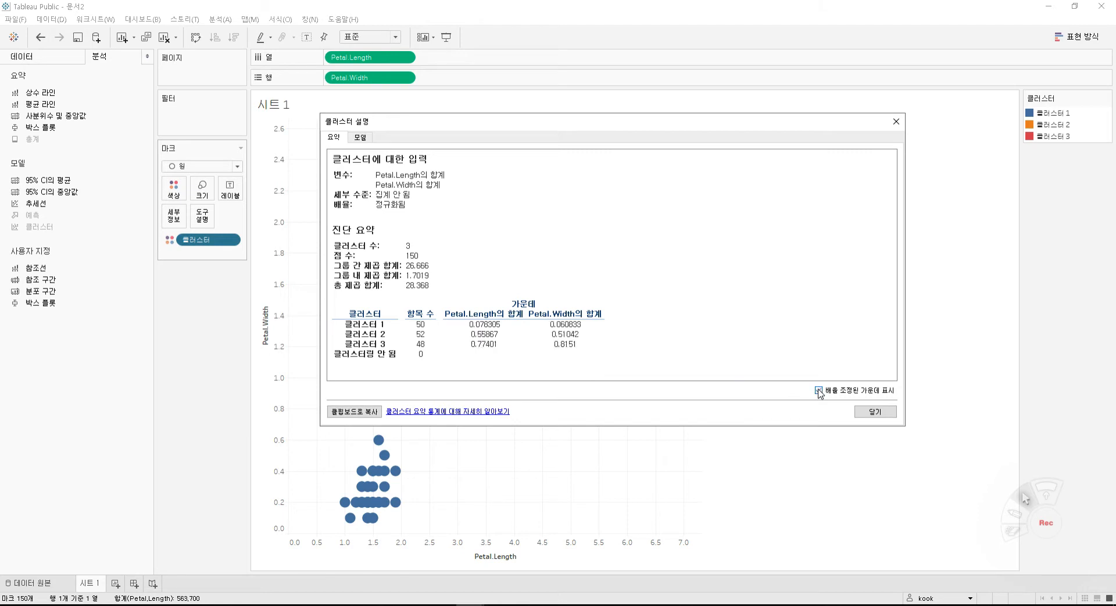
{"action": "left_click", "coordinate": [819, 391]}
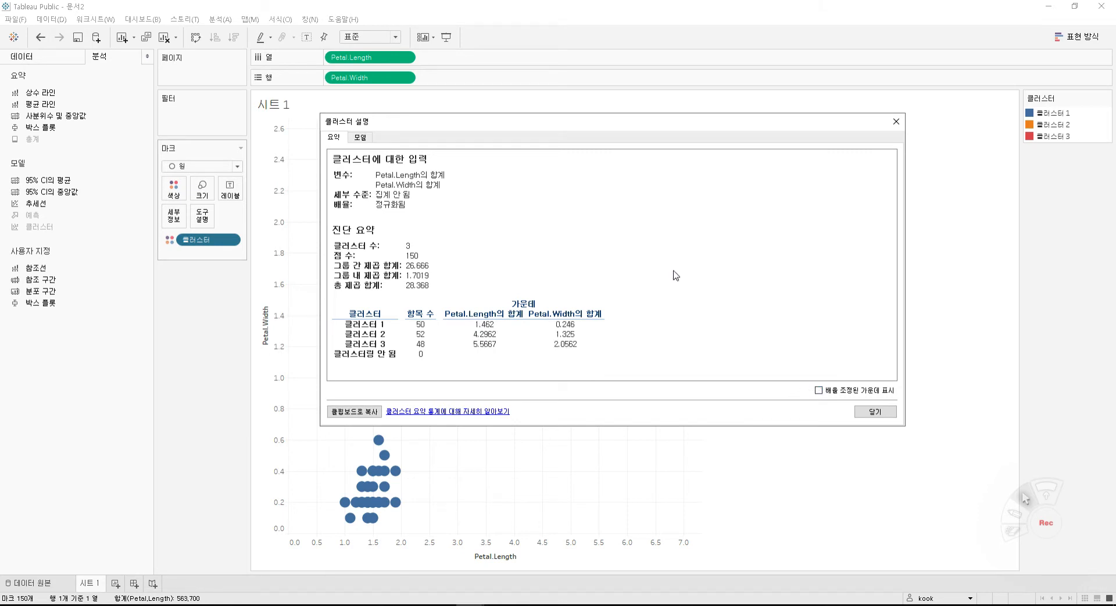
Examine the p-values in the cluster model's analysis of variance (분산 분석), return to the summary (요약), and close the cluster description
{"action": "left_click", "coordinate": [361, 138]}
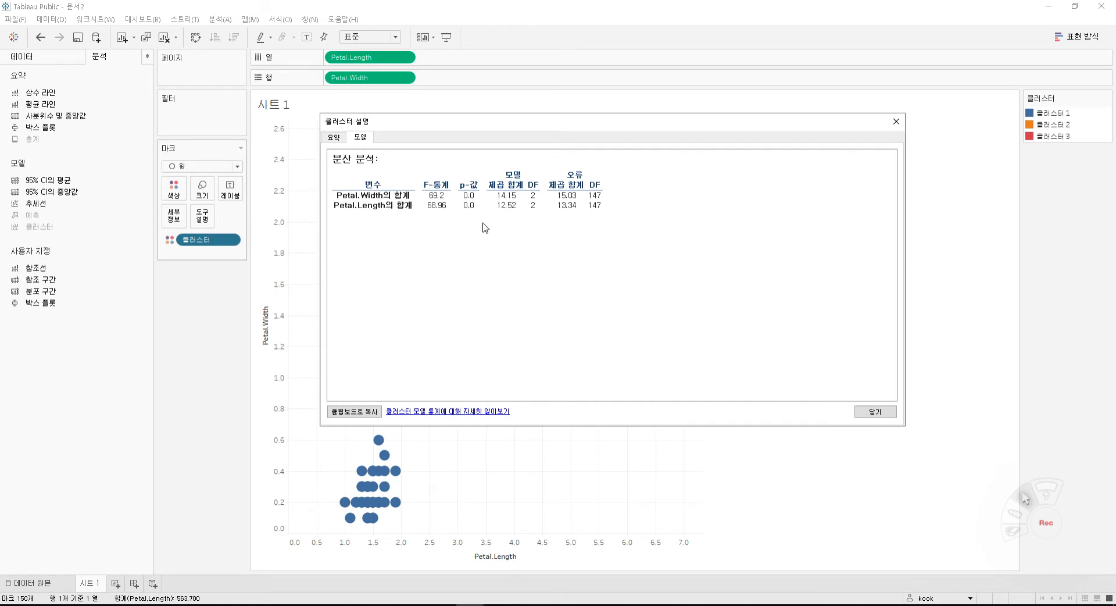
{"action": "left_click_drag", "start_coordinate": [465, 204], "coordinate": [484, 207]}
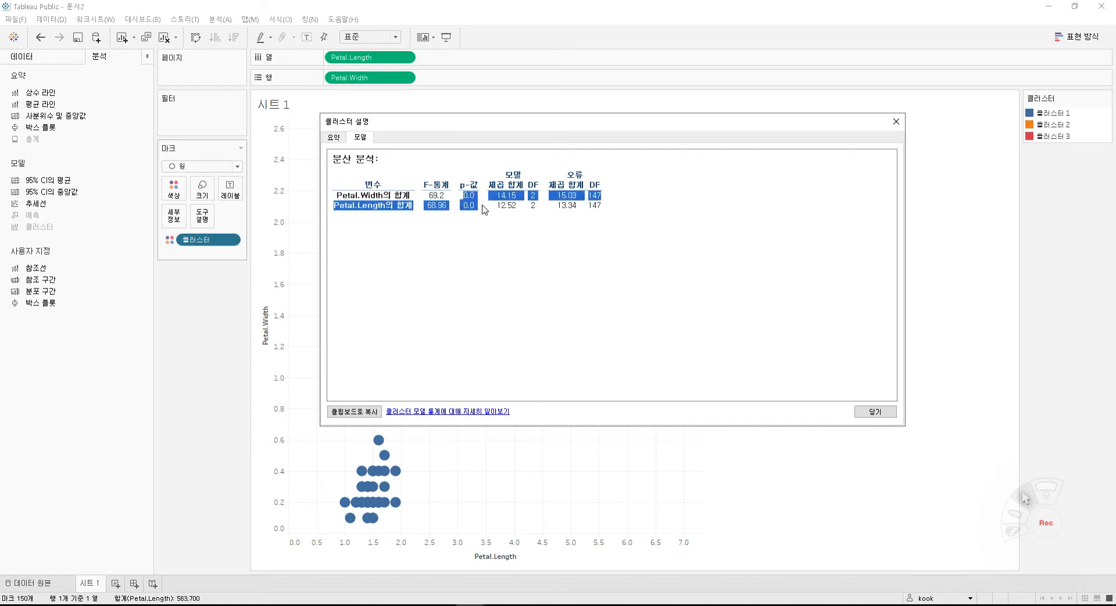
{"action": "left_click", "coordinate": [524, 211]}
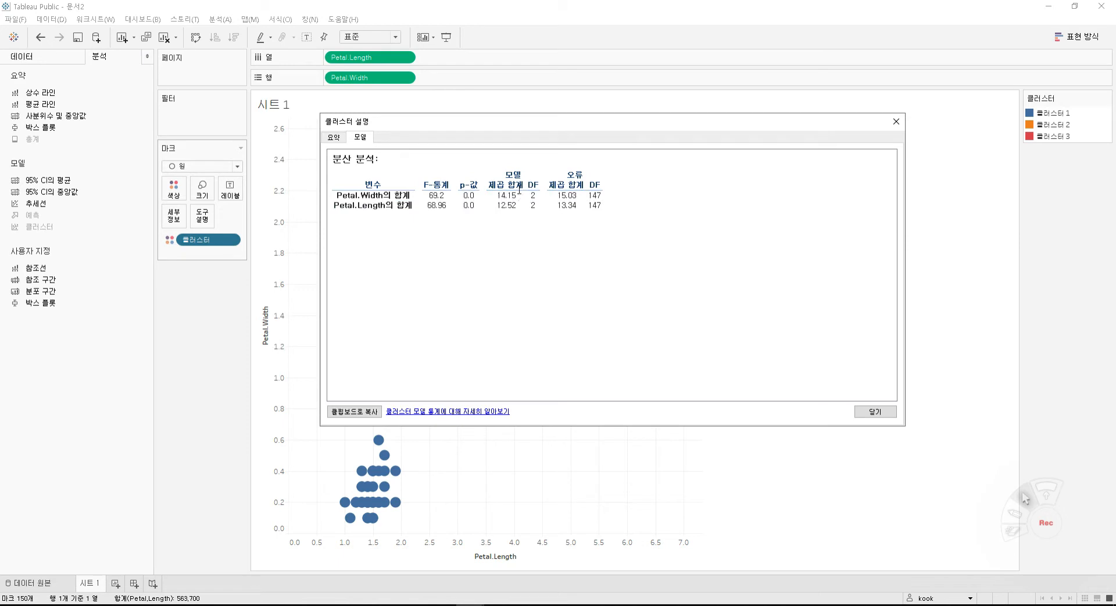
{"action": "left_click", "coordinate": [332, 138]}
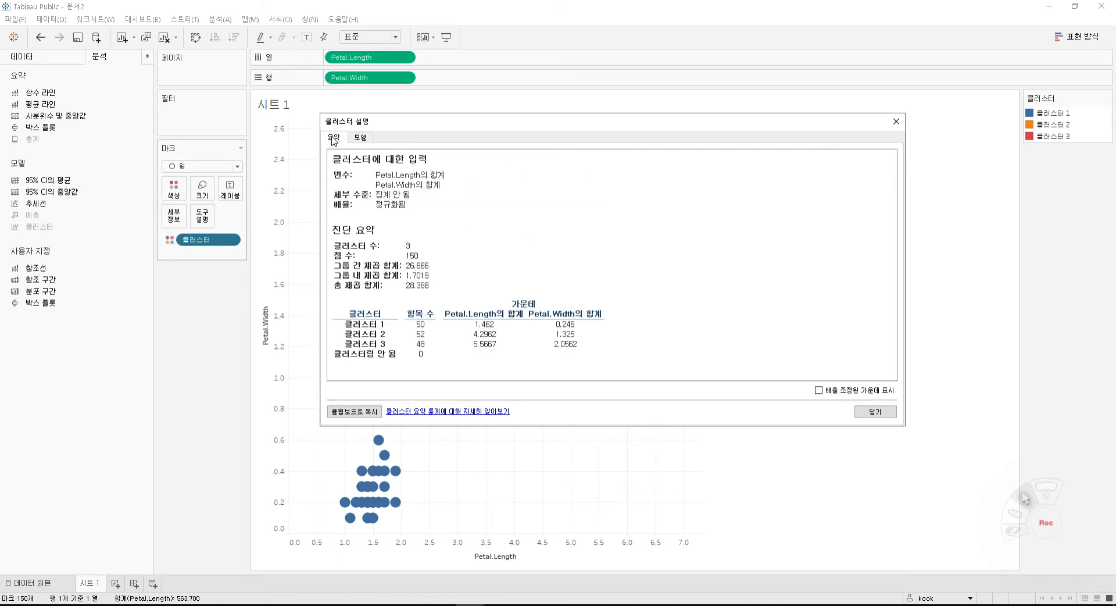
{"action": "left_click", "coordinate": [872, 412]}
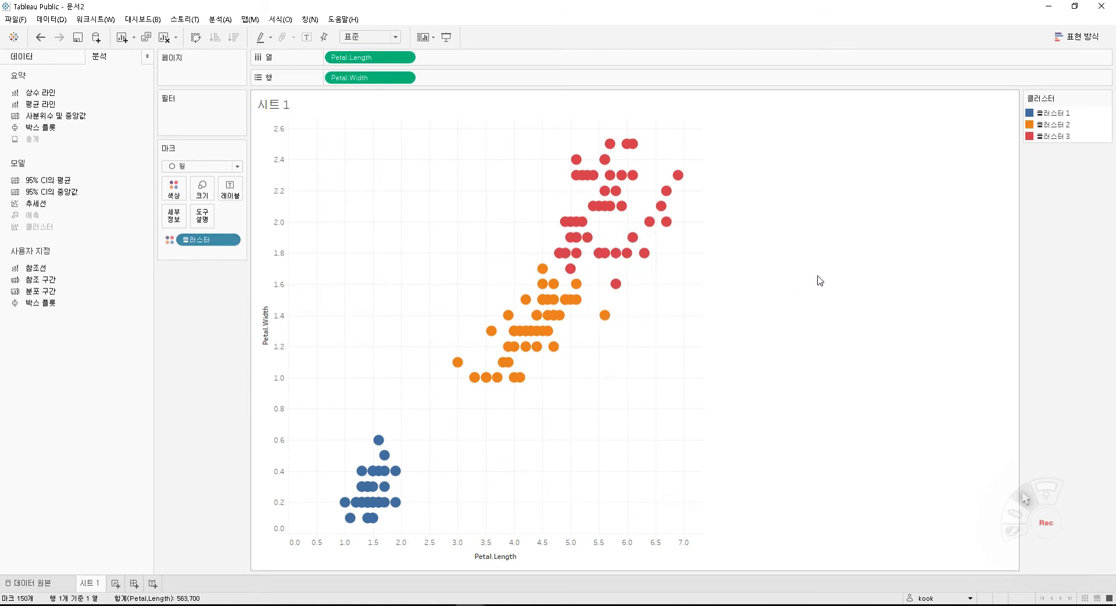
Create a new worksheet plotting Petal.Length on the columns against Petal.Width on the rows, with measure aggregation (측정값 집계) turned off
{"action": "left_click", "coordinate": [116, 583]}
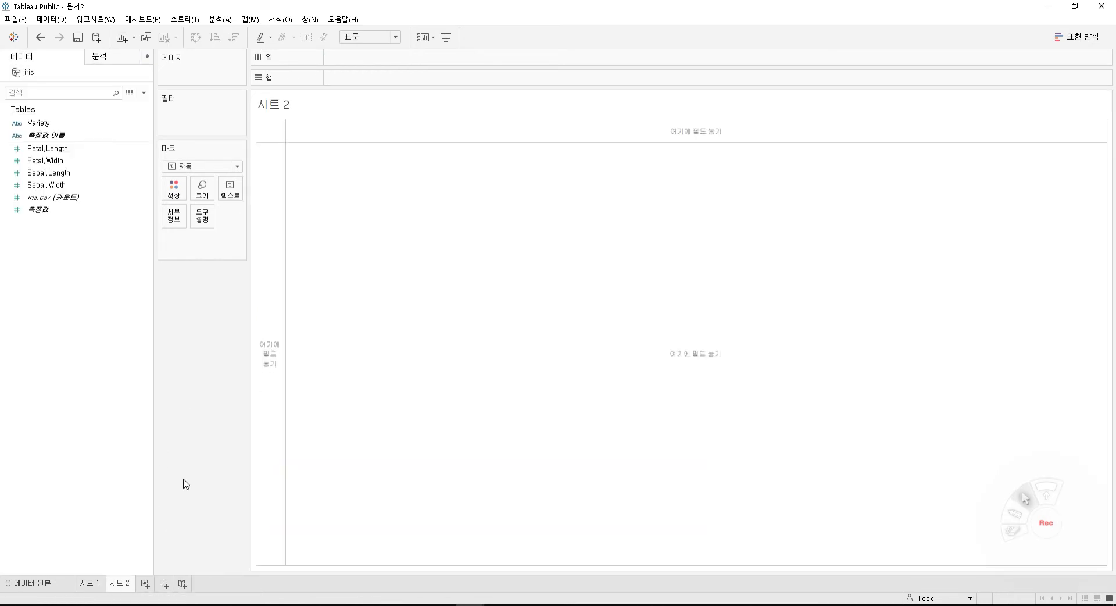
{"action": "mouse_move", "coordinate": [75, 149]}
{"action": "left_mouse_down"}
{"action": "mouse_move", "coordinate": [323, 105]}
{"action": "mouse_move", "coordinate": [391, 60]}
{"action": "left_mouse_up"}
{"action": "mouse_move", "coordinate": [50, 160]}
{"action": "left_mouse_down"}
{"action": "mouse_move", "coordinate": [355, 93]}
{"action": "mouse_move", "coordinate": [364, 80]}
{"action": "left_mouse_up"}
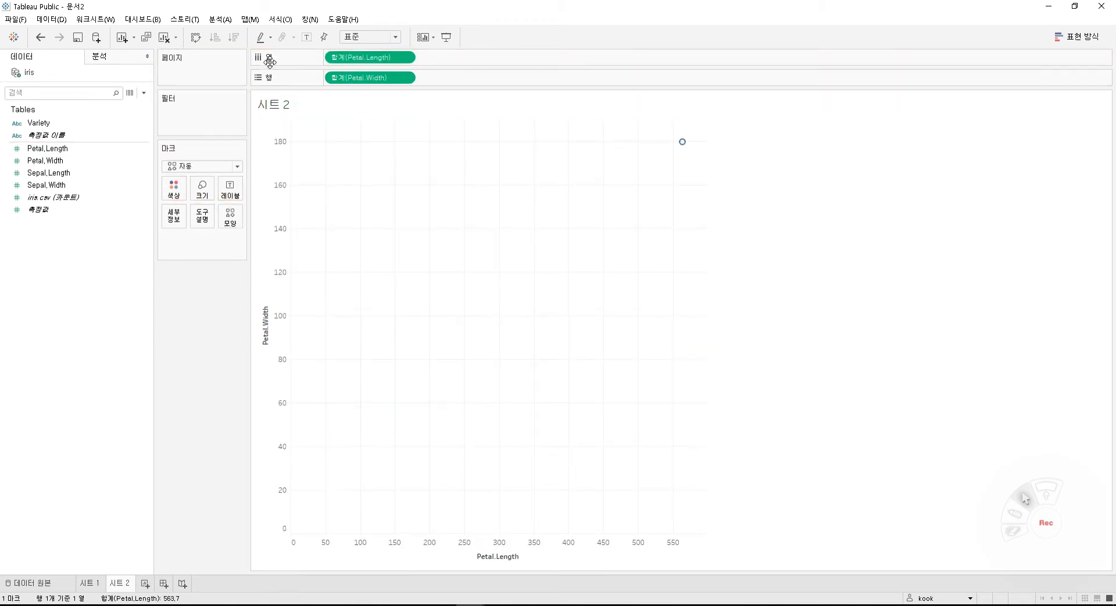
{"action": "left_click", "coordinate": [221, 19]}
{"action": "left_click", "coordinate": [236, 30]}
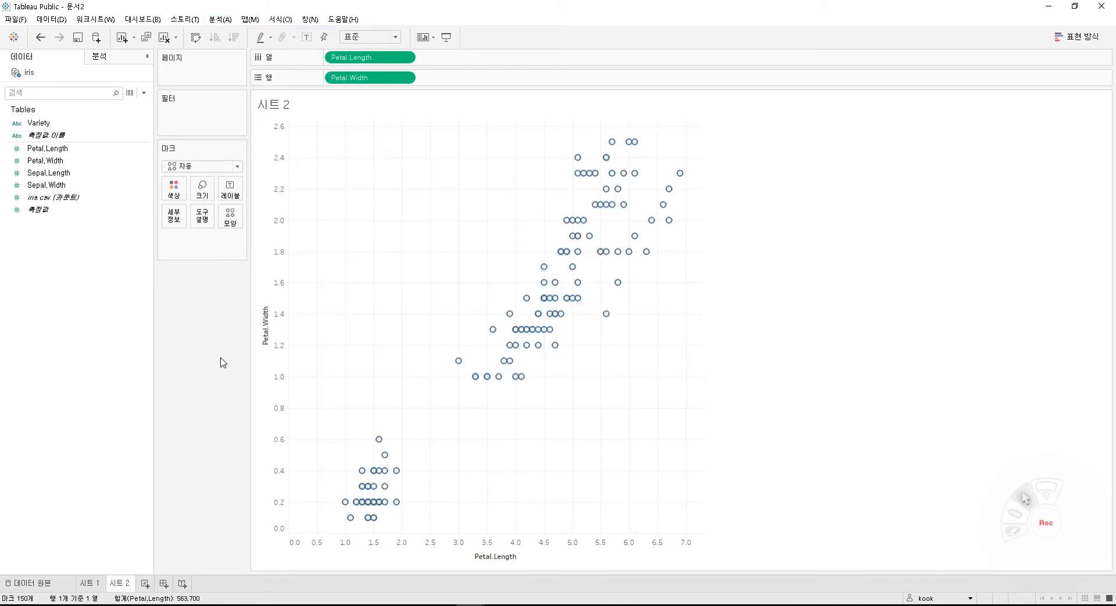
Color the new scatter plot's points by the Variety field
{"action": "mouse_move", "coordinate": [580, 169]}
{"action": "left_click", "coordinate": [65, 124]}
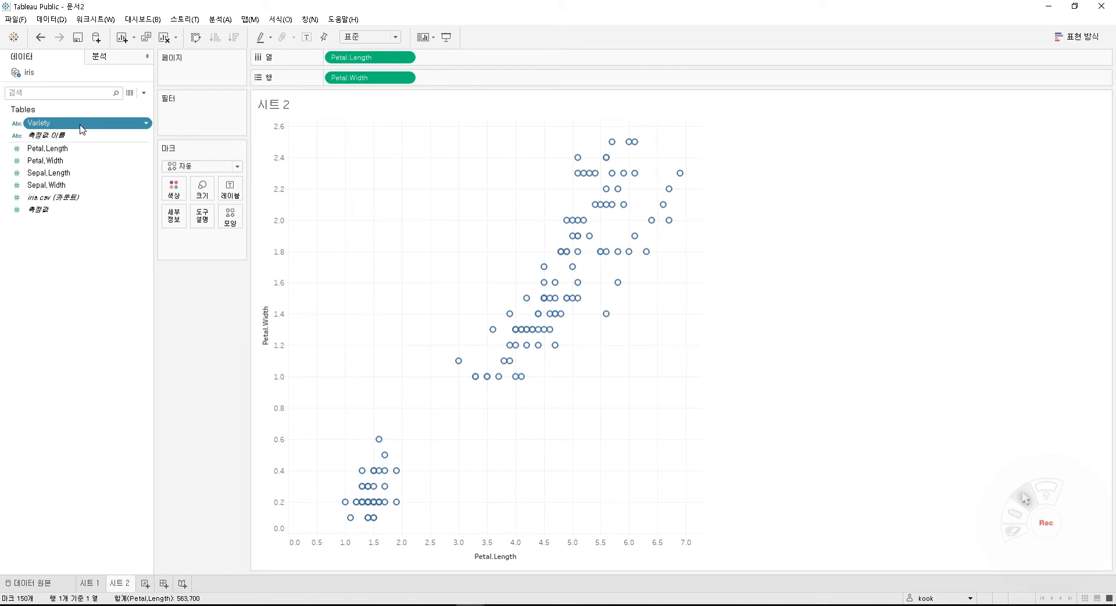
{"action": "left_click_drag", "start_coordinate": [120, 126], "coordinate": [174, 190]}
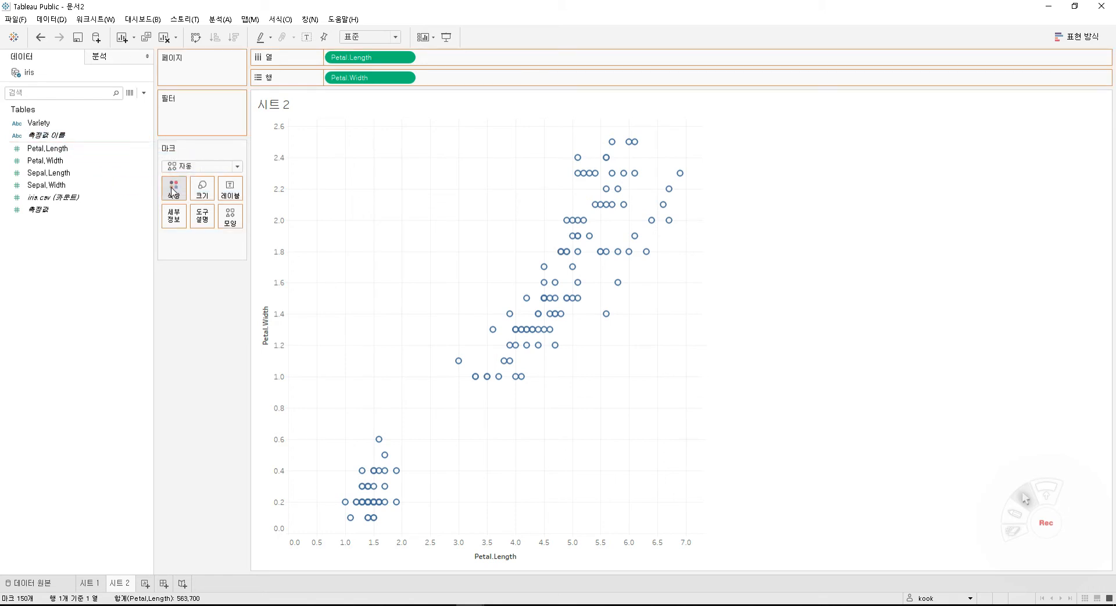
Try circle (원) marks with a slightly smaller mark size on the Variety scatter plot
{"action": "left_click", "coordinate": [202, 188]}
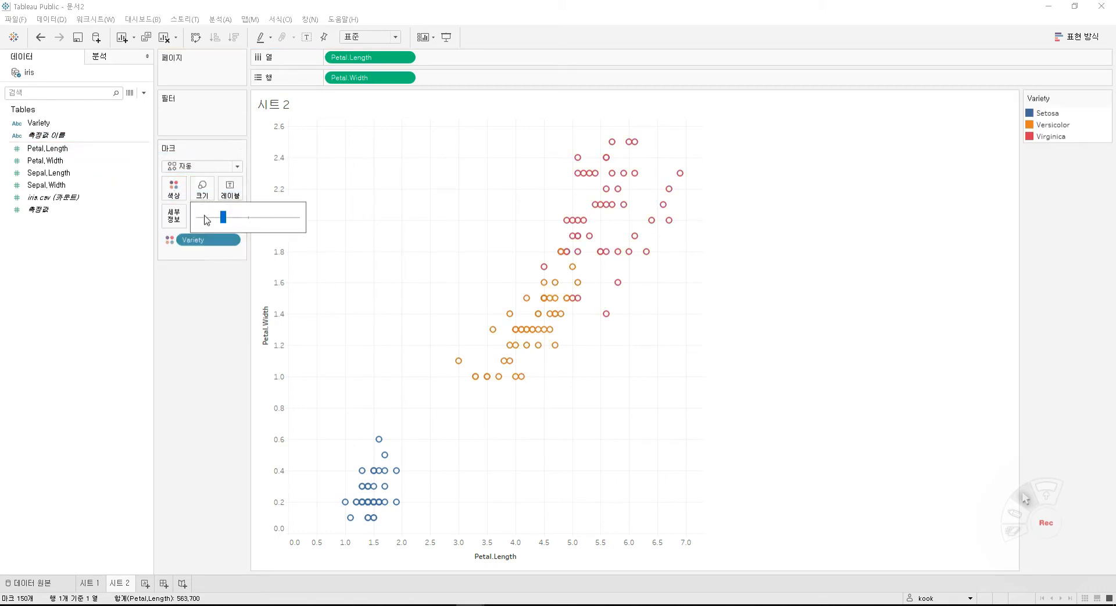
{"action": "left_click", "coordinate": [205, 166]}
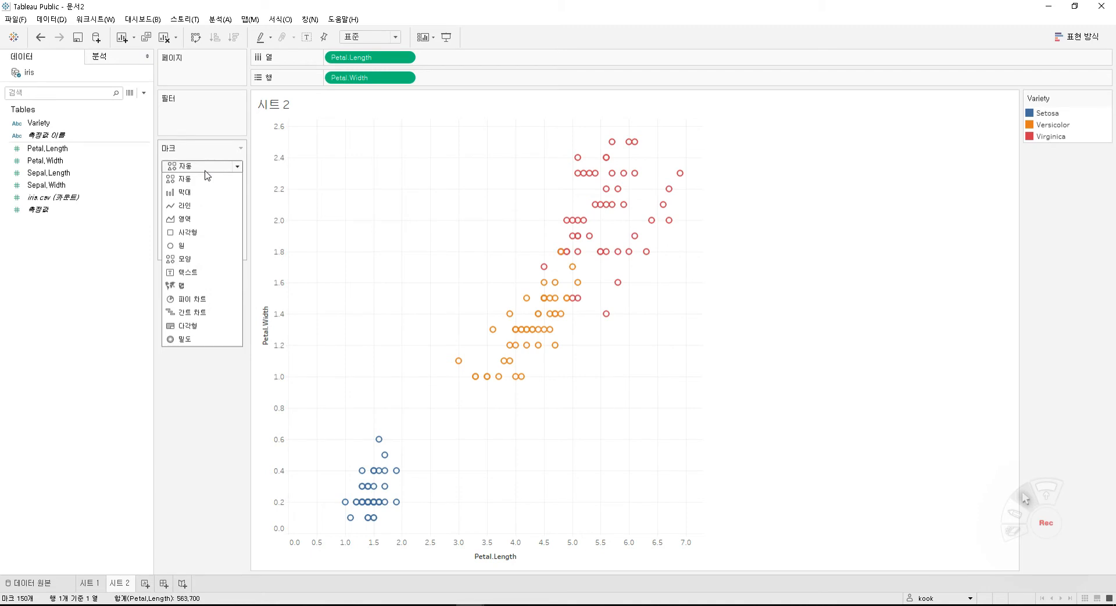
{"action": "left_click", "coordinate": [189, 245]}
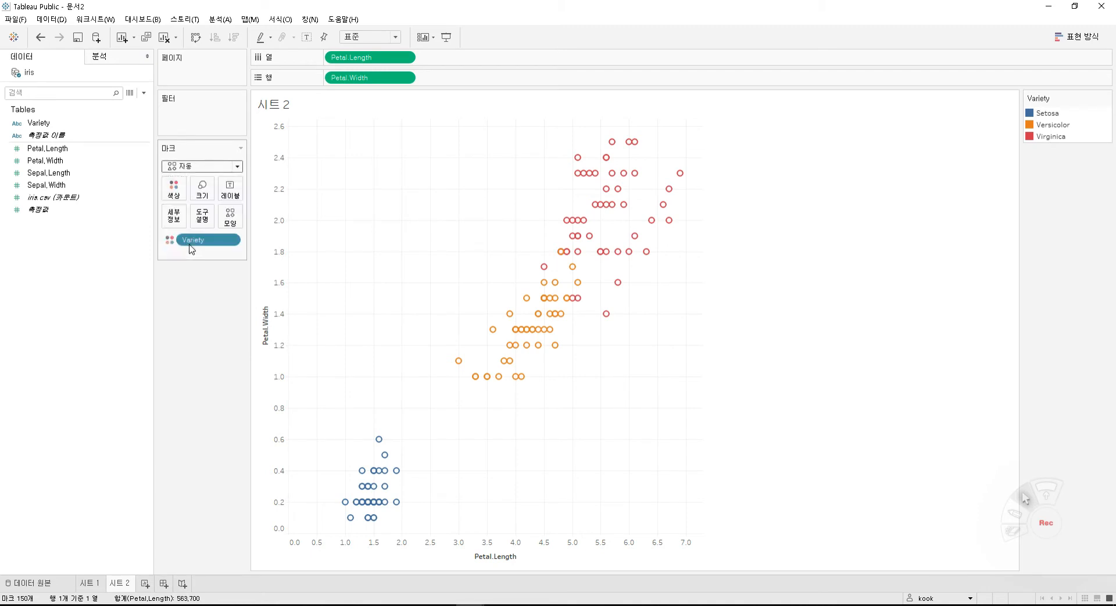
{"action": "left_click", "coordinate": [202, 189]}
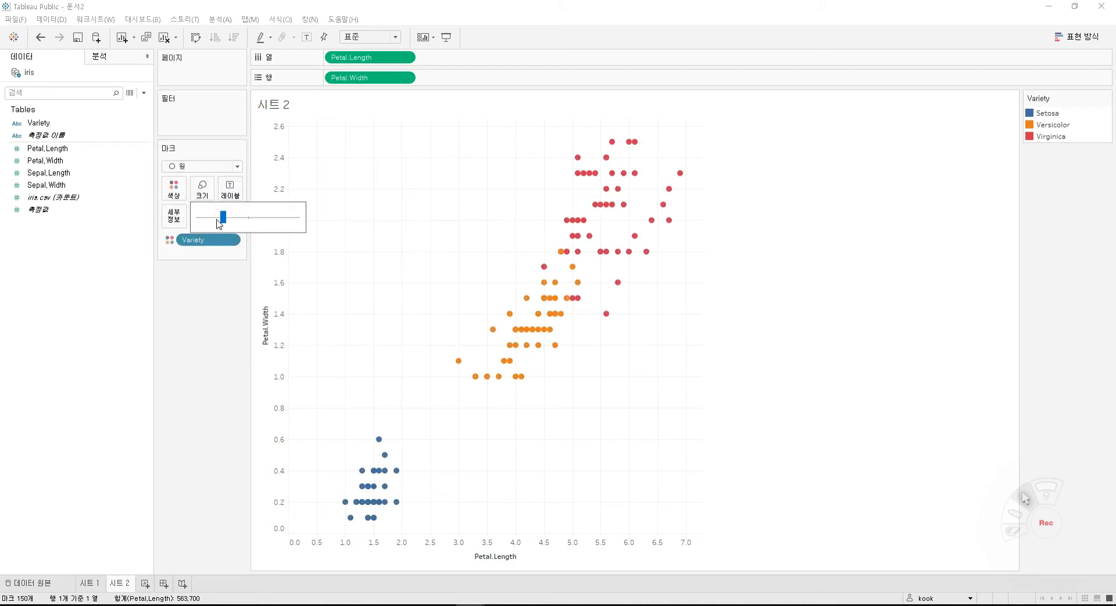
{"action": "left_click", "coordinate": [170, 240]}
{"action": "left_click", "coordinate": [172, 240]}
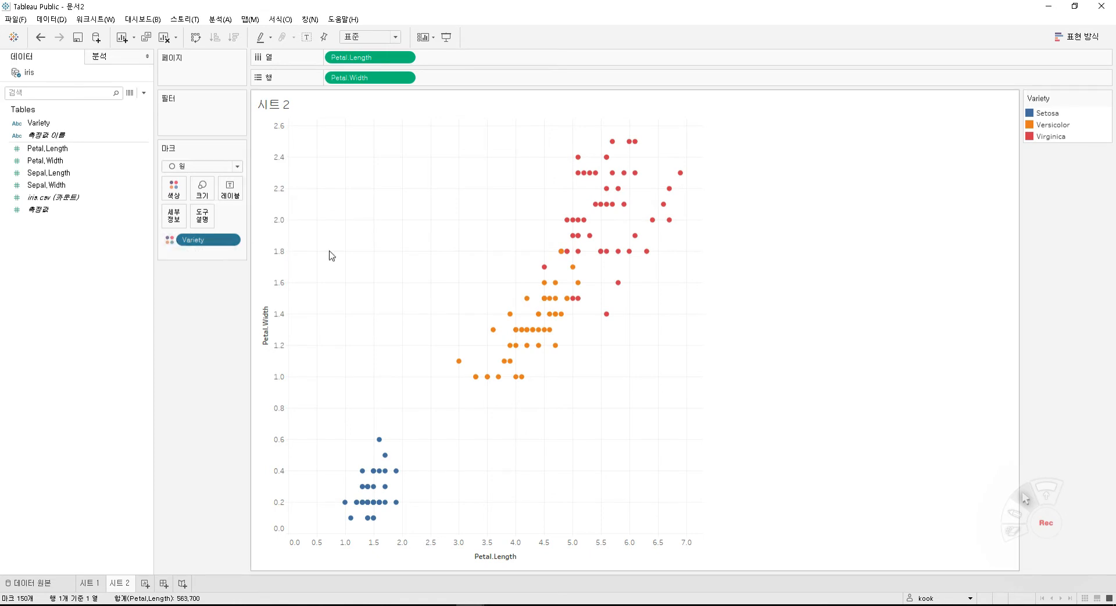
{"action": "left_click", "coordinate": [201, 187]}
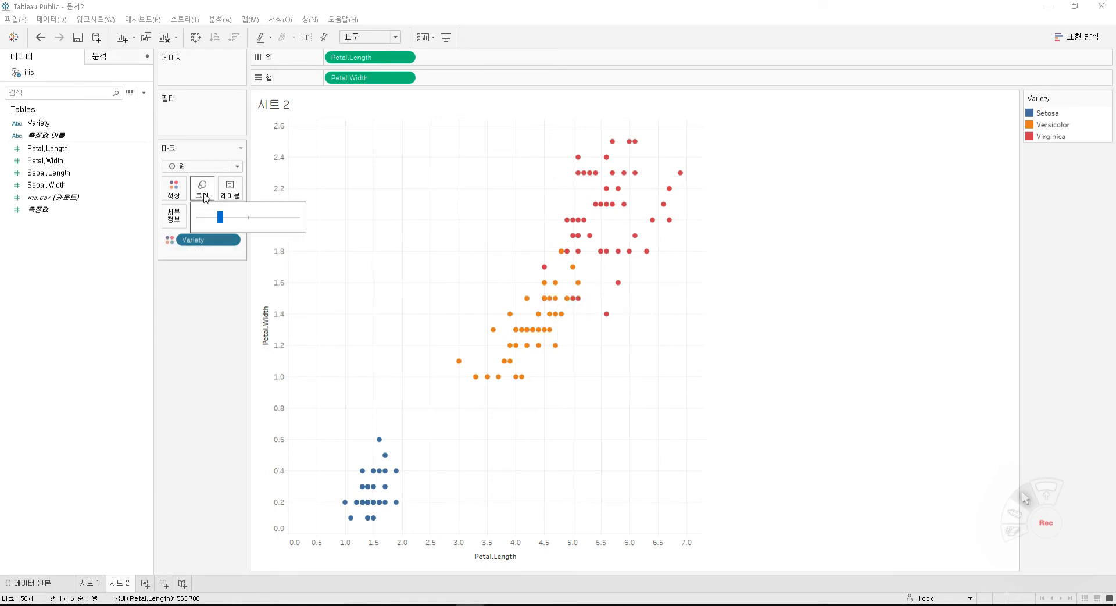
{"action": "left_click", "coordinate": [200, 168]}
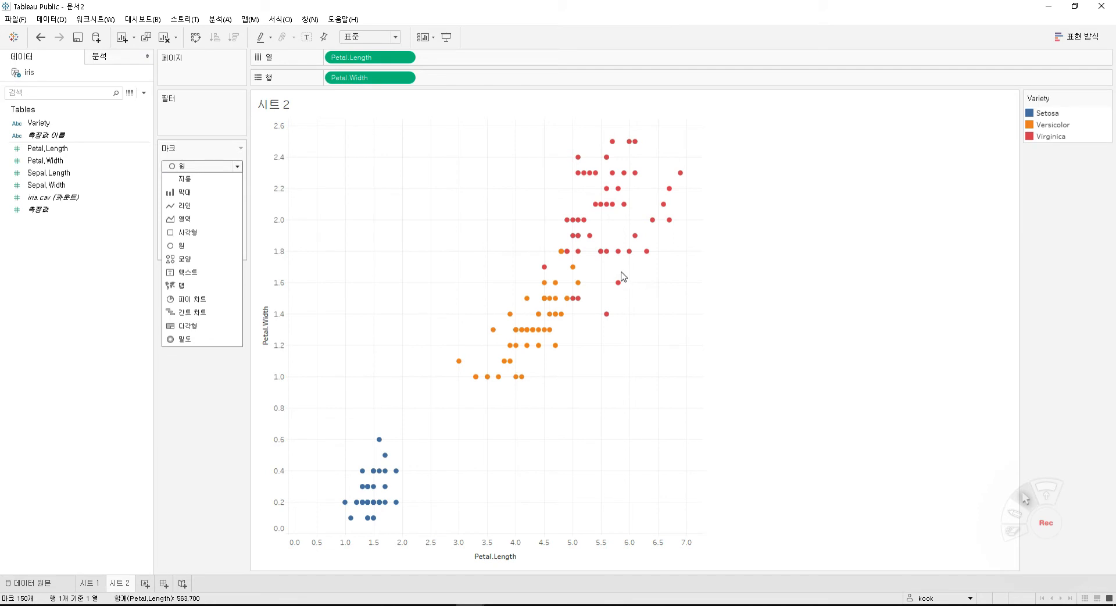
{"action": "left_click", "coordinate": [649, 285]}
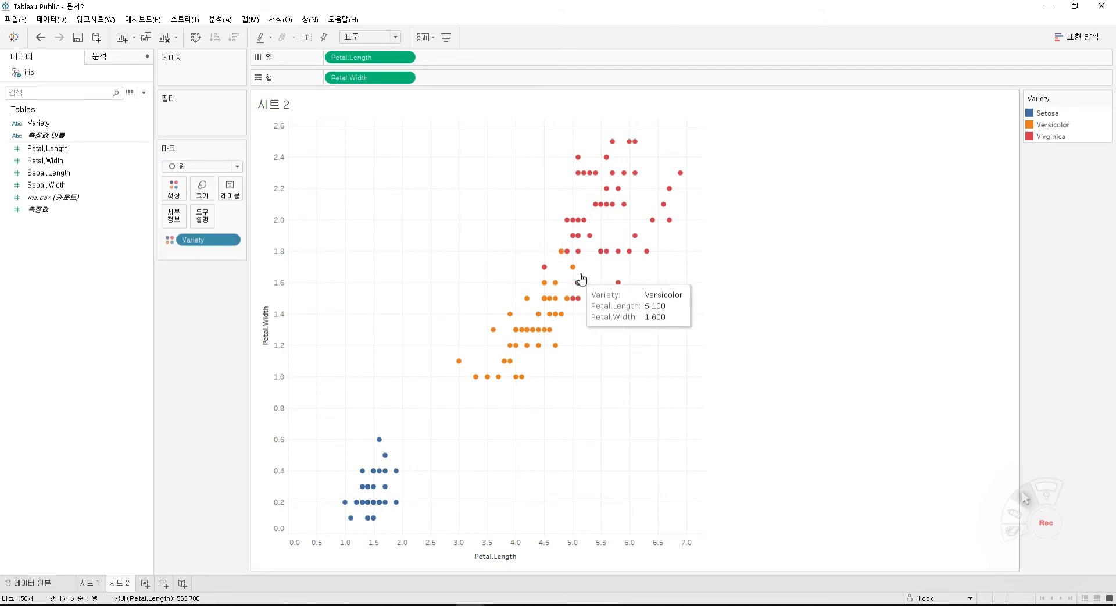
{"action": "left_click", "coordinate": [206, 195]}
Set the mark type of the Variety scatter plot to shape (모양) and enlarge the marks slightly
{"action": "left_click", "coordinate": [200, 167]}
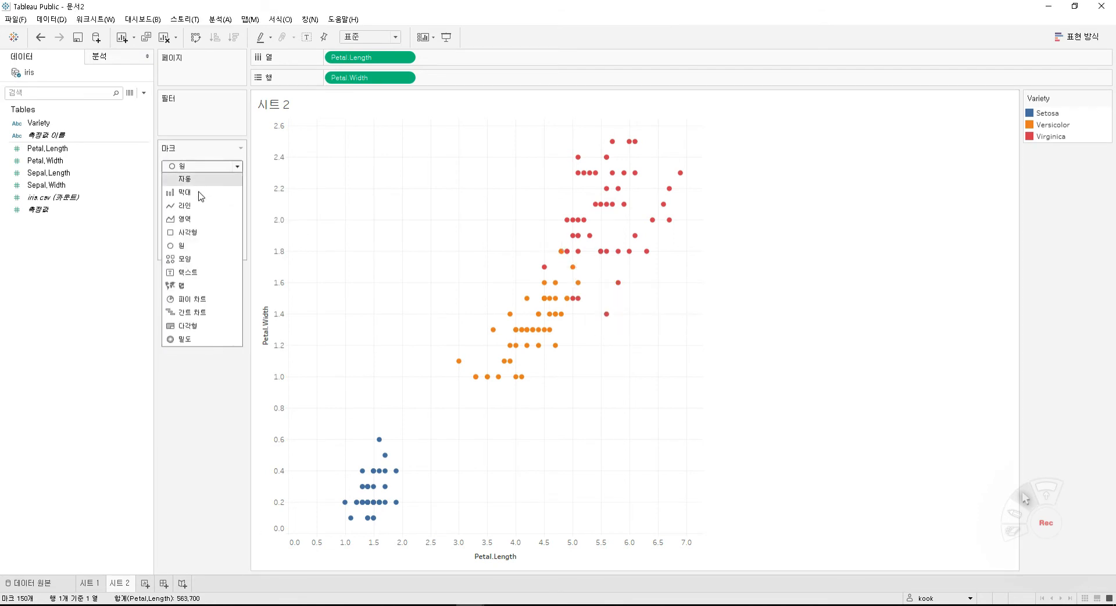
{"action": "left_click", "coordinate": [200, 259]}
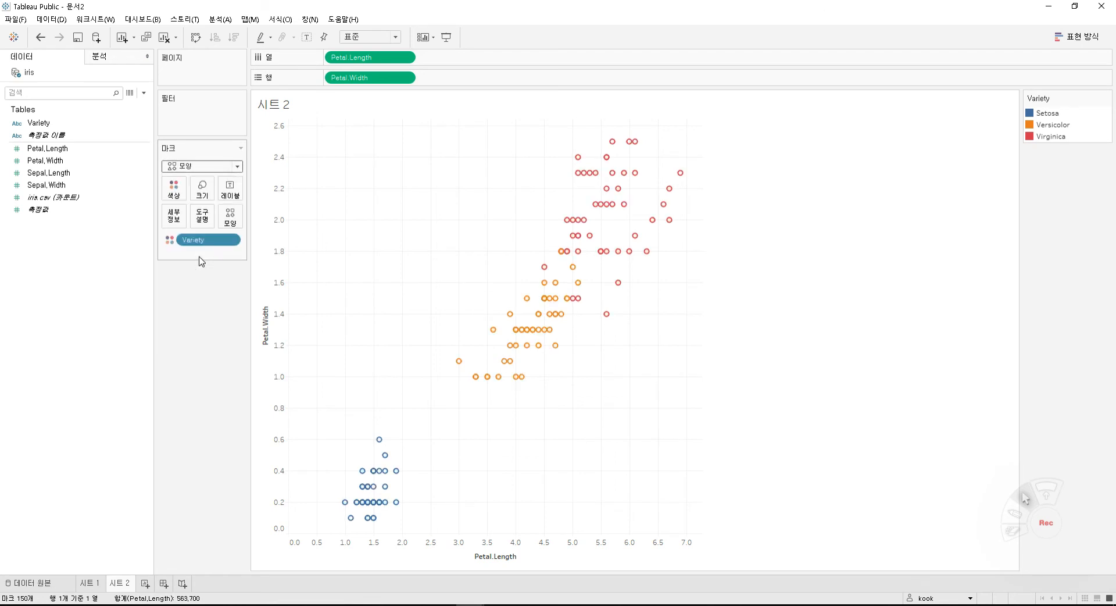
{"action": "left_click", "coordinate": [202, 189]}
{"action": "left_click_drag", "start_coordinate": [220, 220], "coordinate": [231, 220]}
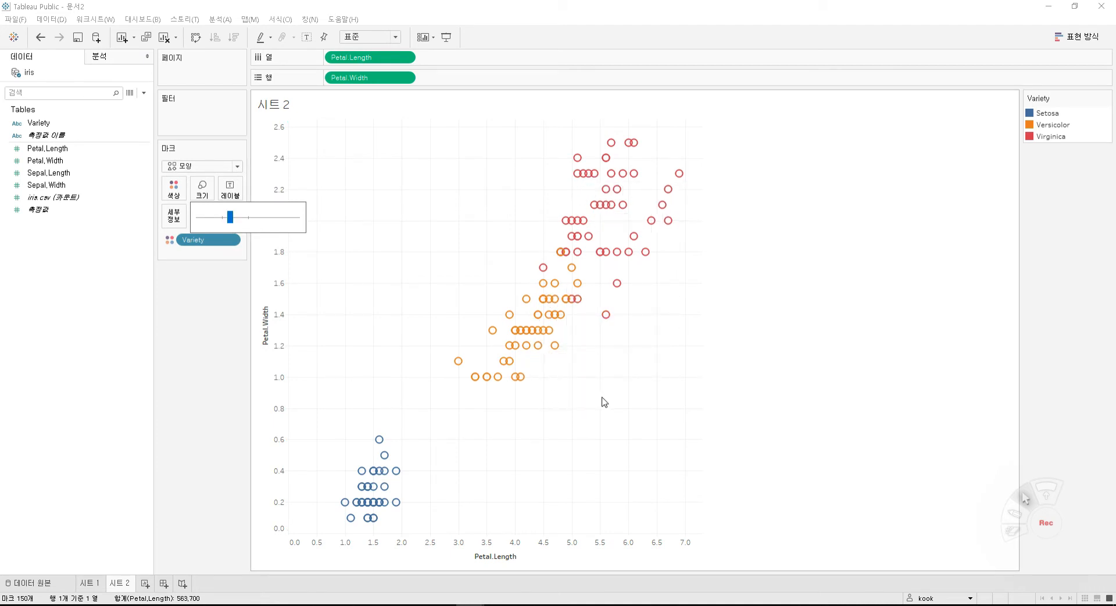
{"action": "left_click", "coordinate": [789, 373]}
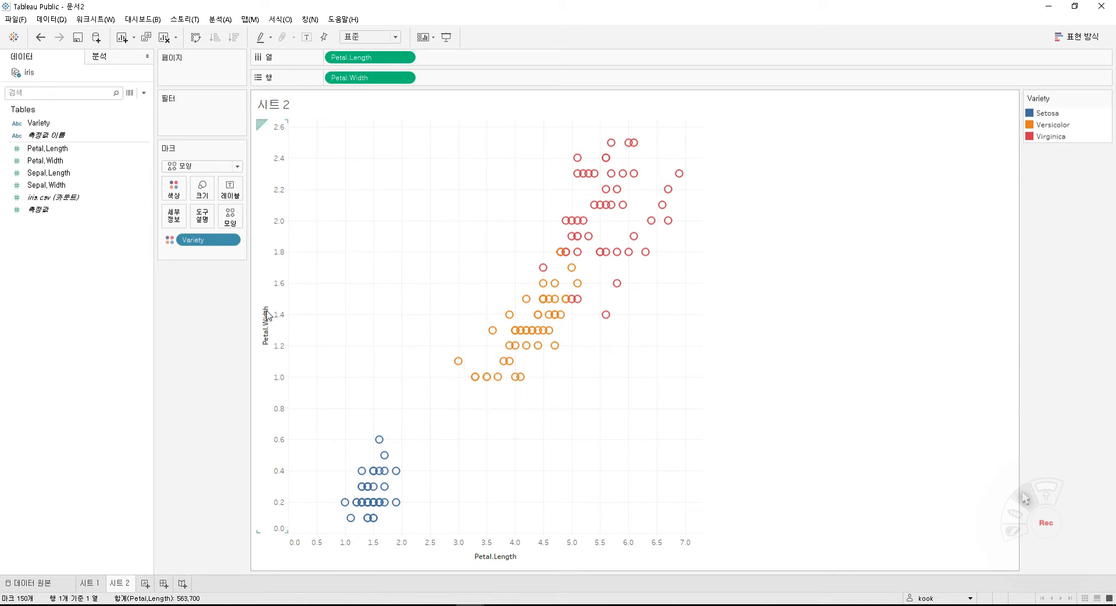
Create a new dashboard and set its size to automatic (자동)
{"action": "left_click", "coordinate": [134, 39]}
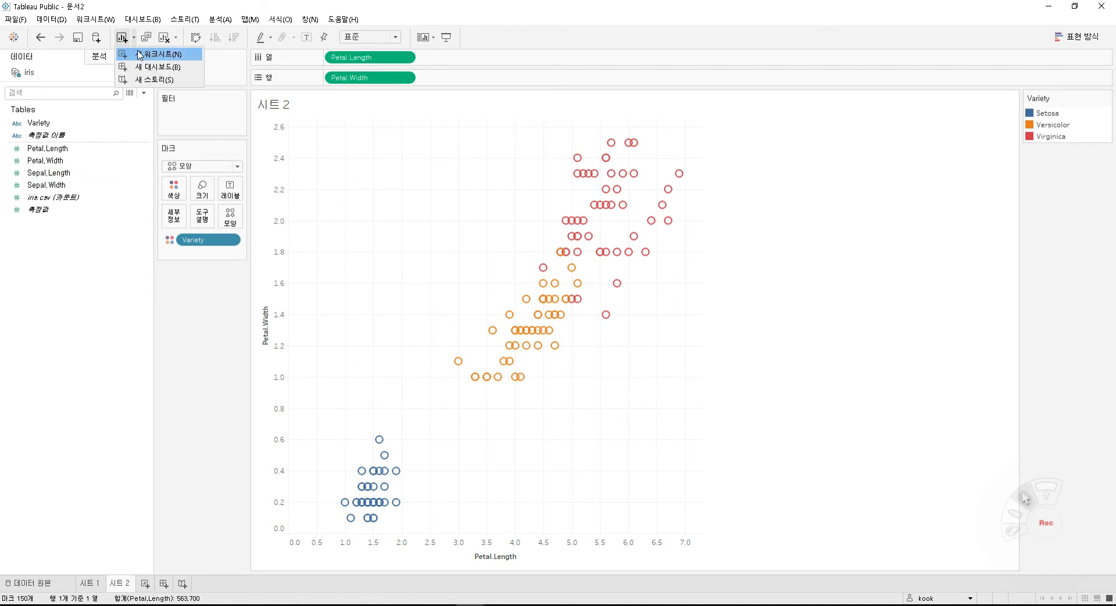
{"action": "left_click", "coordinate": [146, 69]}
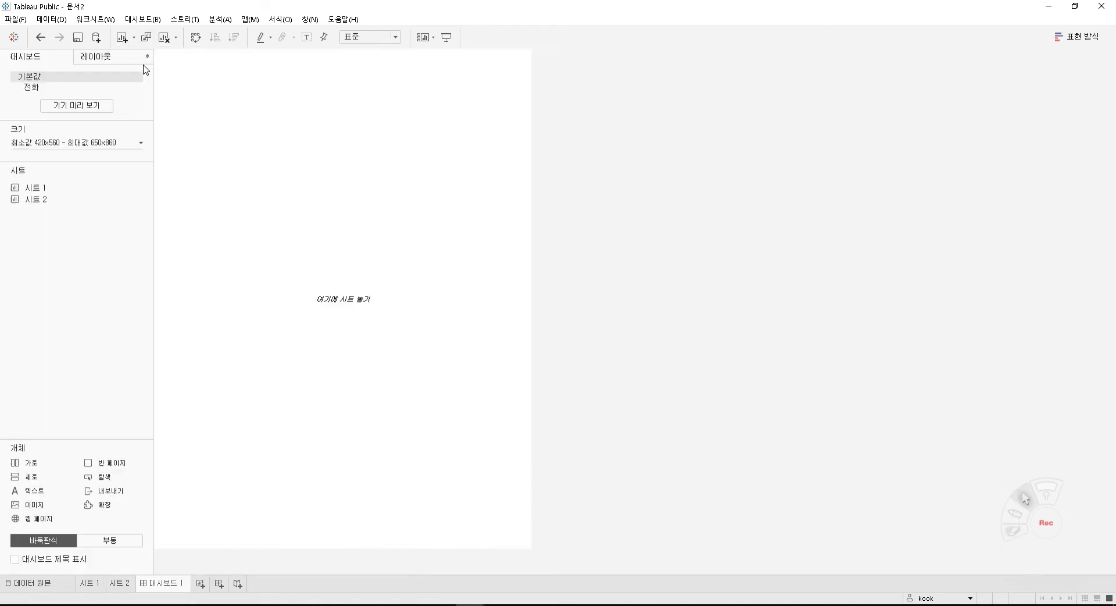
{"action": "left_click", "coordinate": [99, 144]}
{"action": "left_click", "coordinate": [91, 166]}
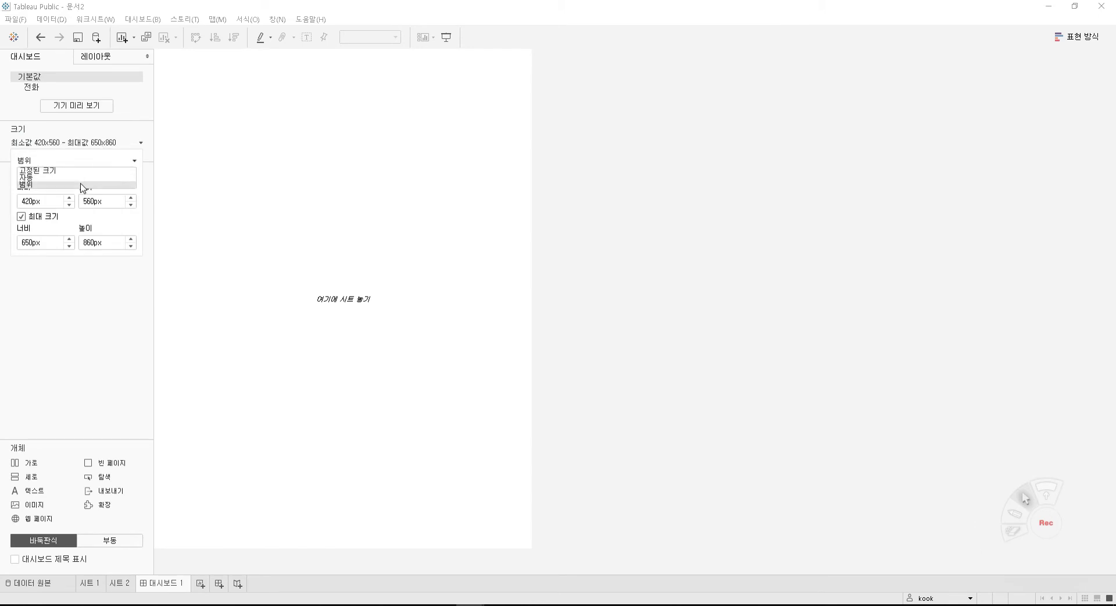
{"action": "left_click", "coordinate": [82, 178]}
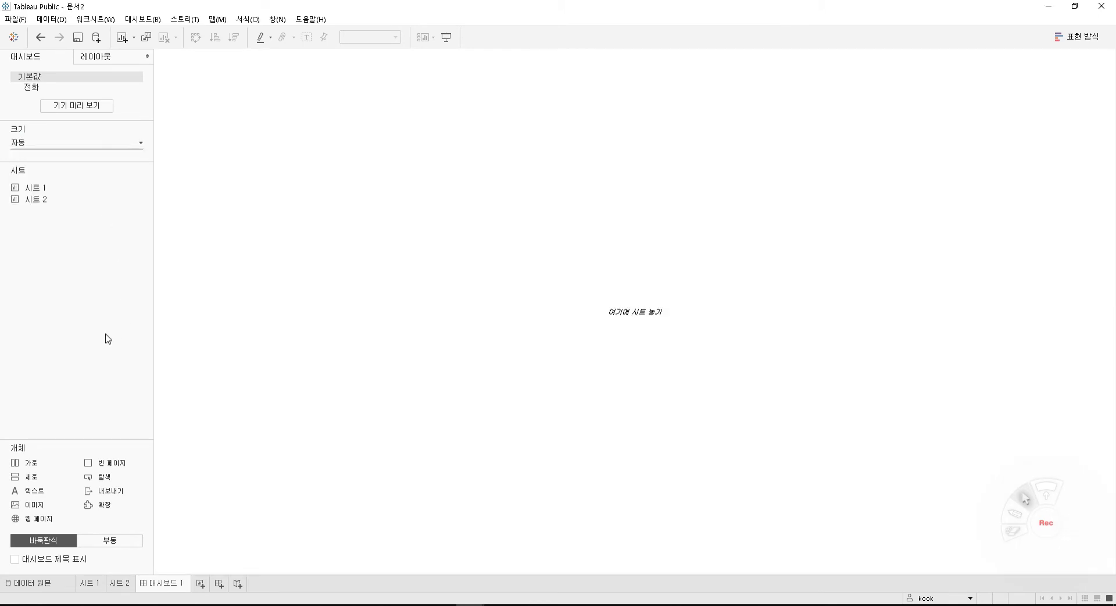
Place 시트 1 and 시트 2 side by side on the dashboard and inspect the 시트 2 points around Petal.Length 4.8 and Petal.Width 1.8
{"action": "mouse_move", "coordinate": [51, 195]}
{"action": "left_click_drag", "start_coordinate": [51, 195], "coordinate": [239, 195]}
{"action": "left_click_drag", "start_coordinate": [92, 199], "coordinate": [754, 236]}
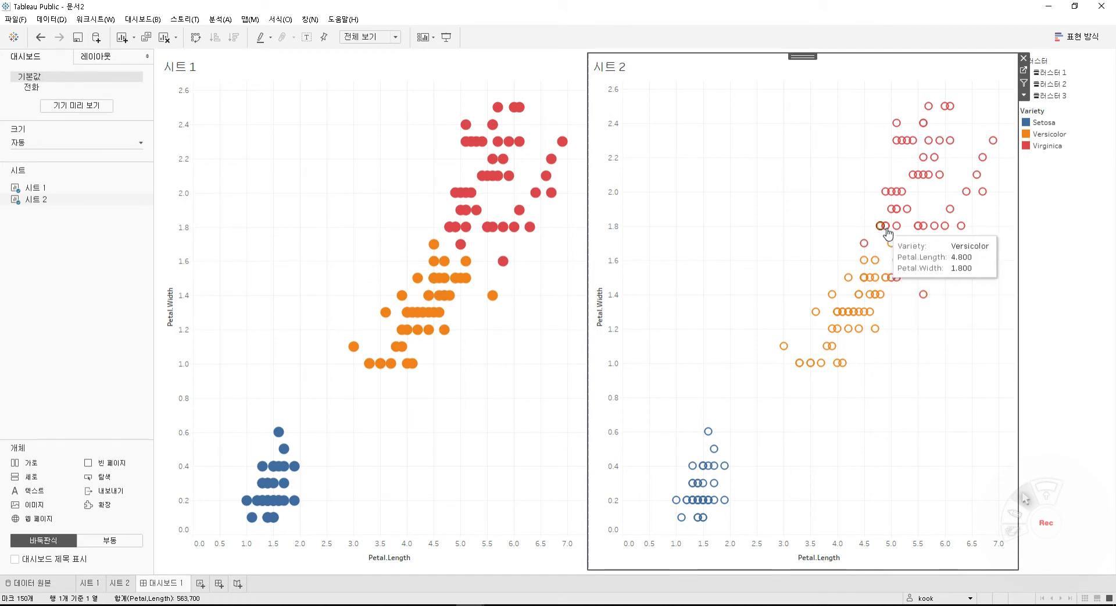
{"action": "left_click_drag", "start_coordinate": [875, 218], "coordinate": [897, 235]}
{"action": "left_click", "coordinate": [899, 340]}
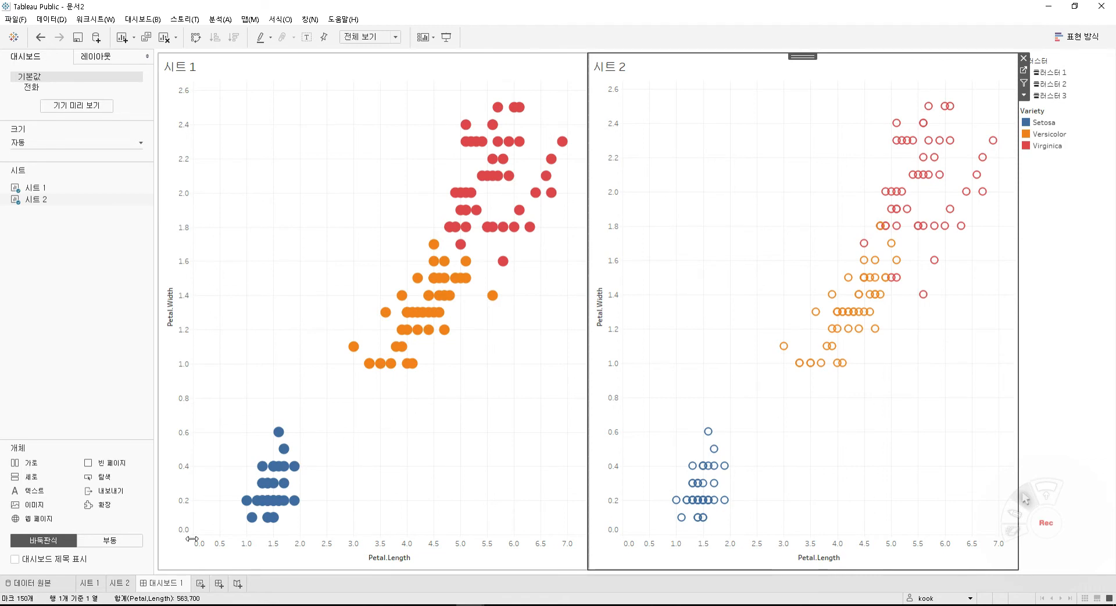
Return to 시트 1, examine the item counts and centers of the three clusters in the cluster description, and close it
{"action": "left_click", "coordinate": [91, 583]}
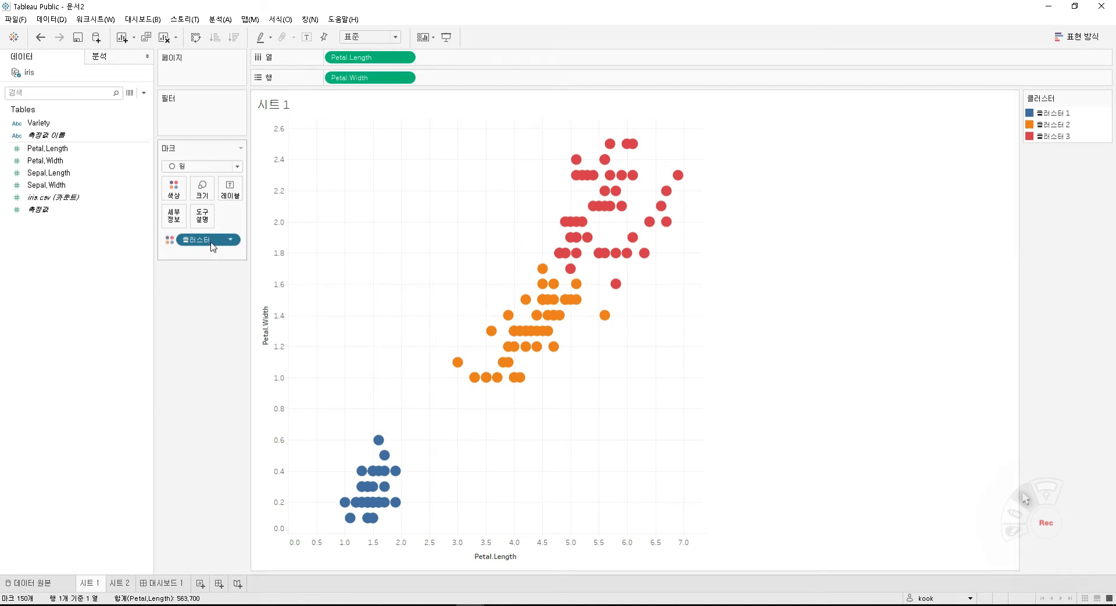
{"action": "right_click", "coordinate": [212, 241]}
{"action": "left_click", "coordinate": [257, 343]}
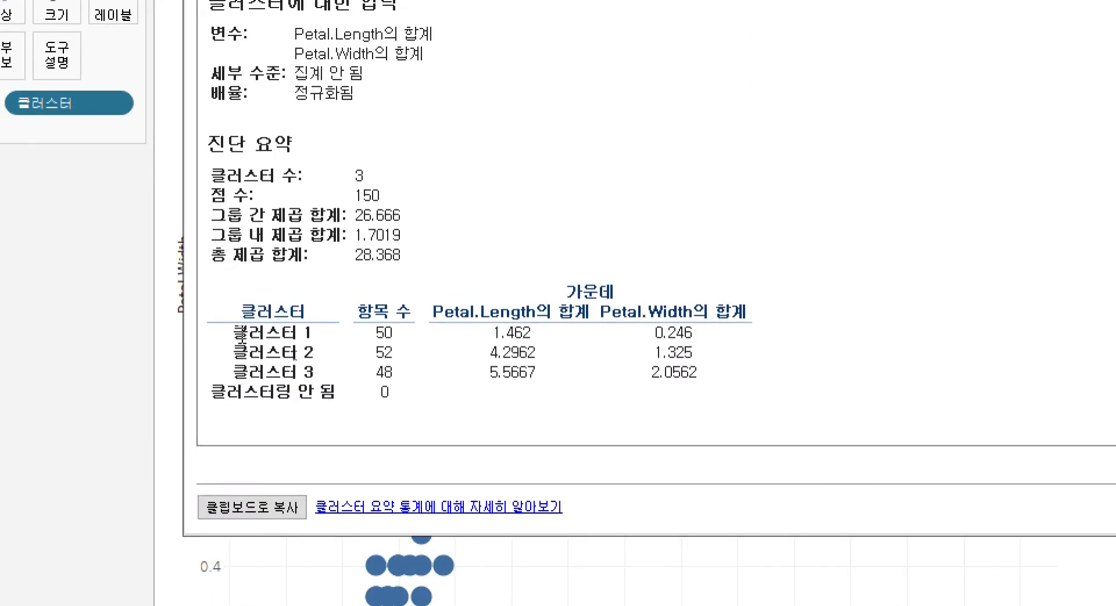
{"action": "left_click_drag", "start_coordinate": [242, 333], "coordinate": [755, 377]}
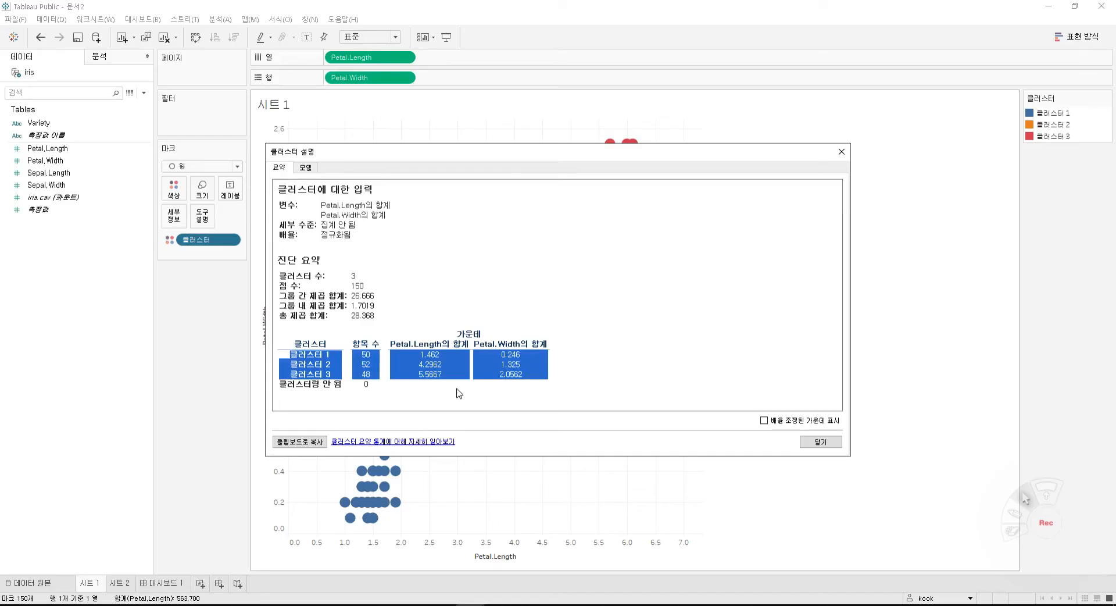
{"action": "left_click", "coordinate": [1096, 485]}
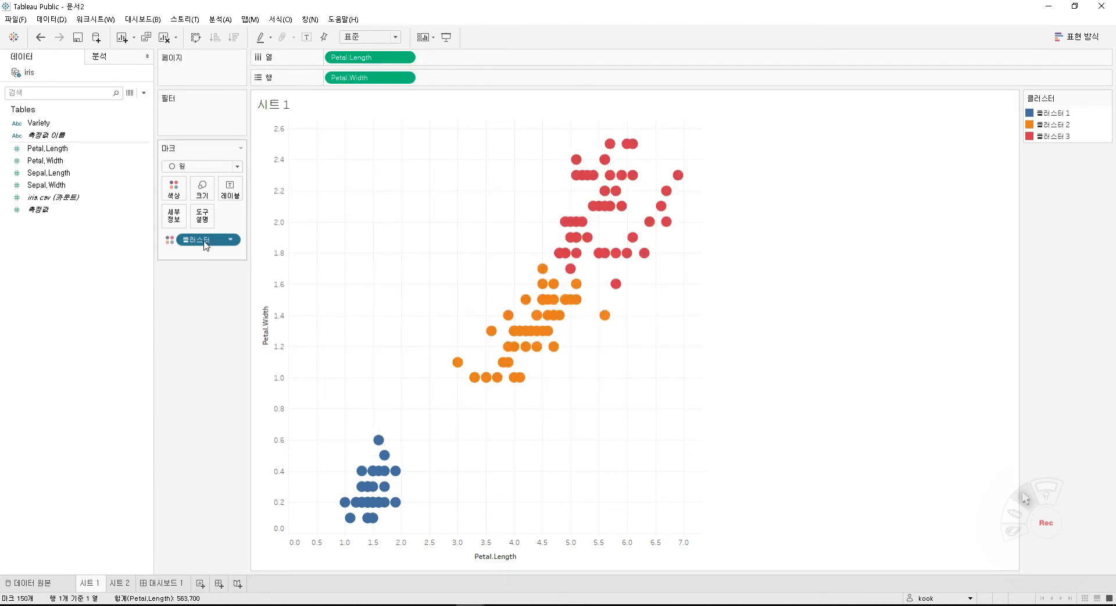
Save the clusters on 시트 1 as a field in the iris data source named 분류
{"action": "left_click_drag", "start_coordinate": [205, 245], "coordinate": [119, 248]}
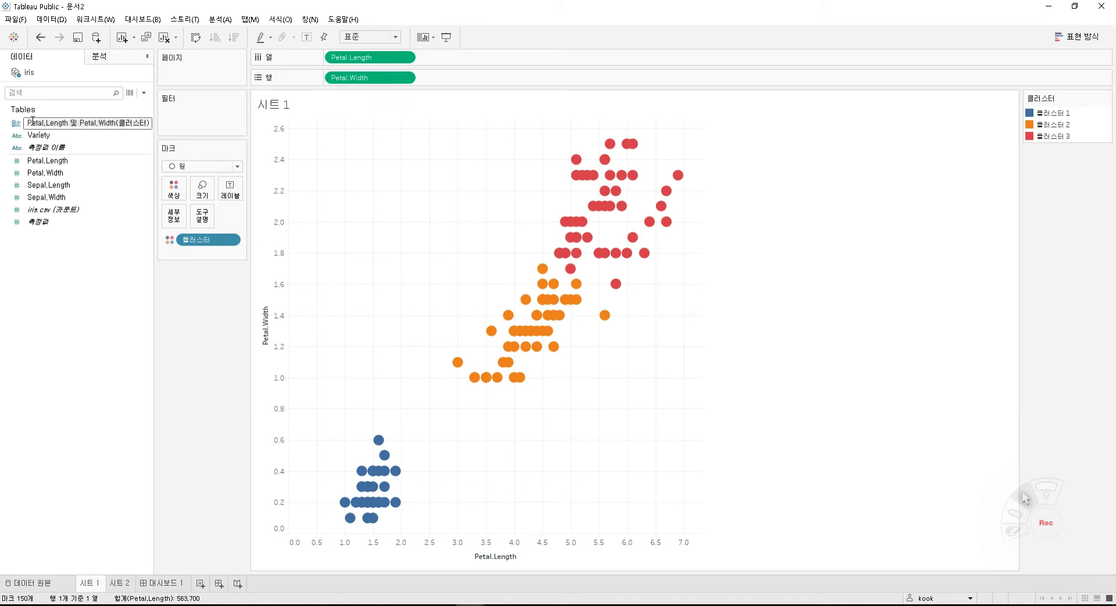
{"action": "key", "text": "ctrl+a"}
{"action": "type", "text": "P"}
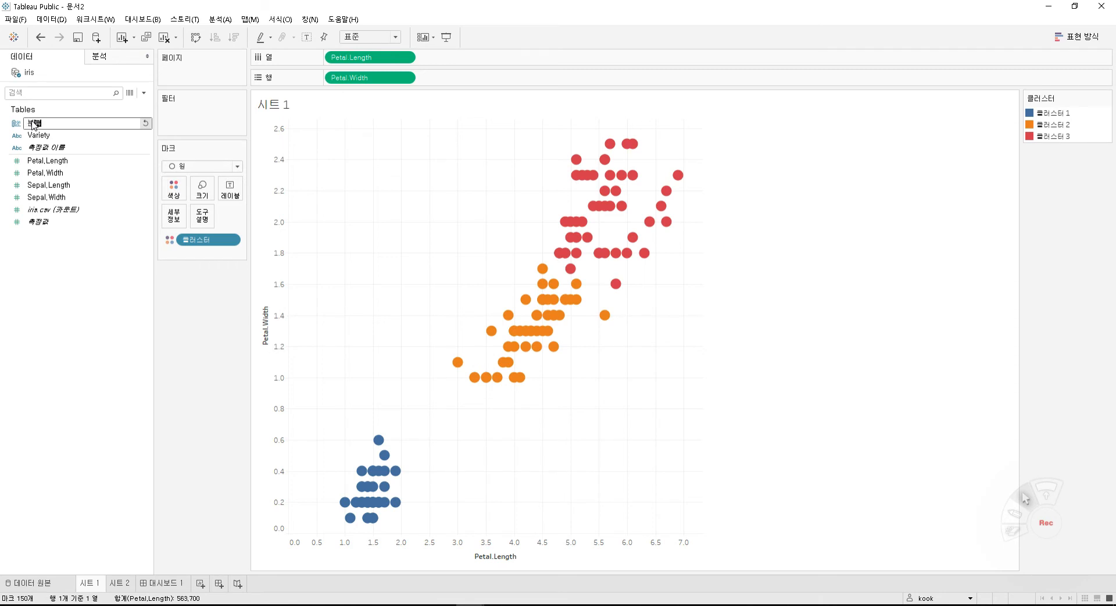
{"action": "key", "text": "Return"}
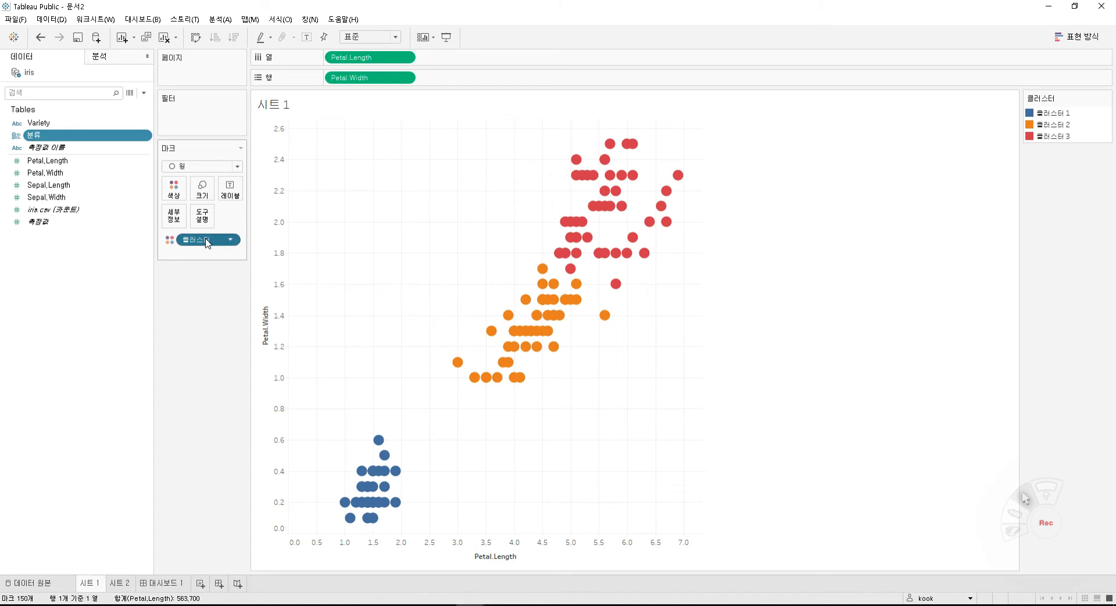
Remove the 클러스터 field from the 시트 1 marks and color the points by the saved 분류 field instead
{"action": "left_click_drag", "start_coordinate": [210, 240], "coordinate": [209, 292]}
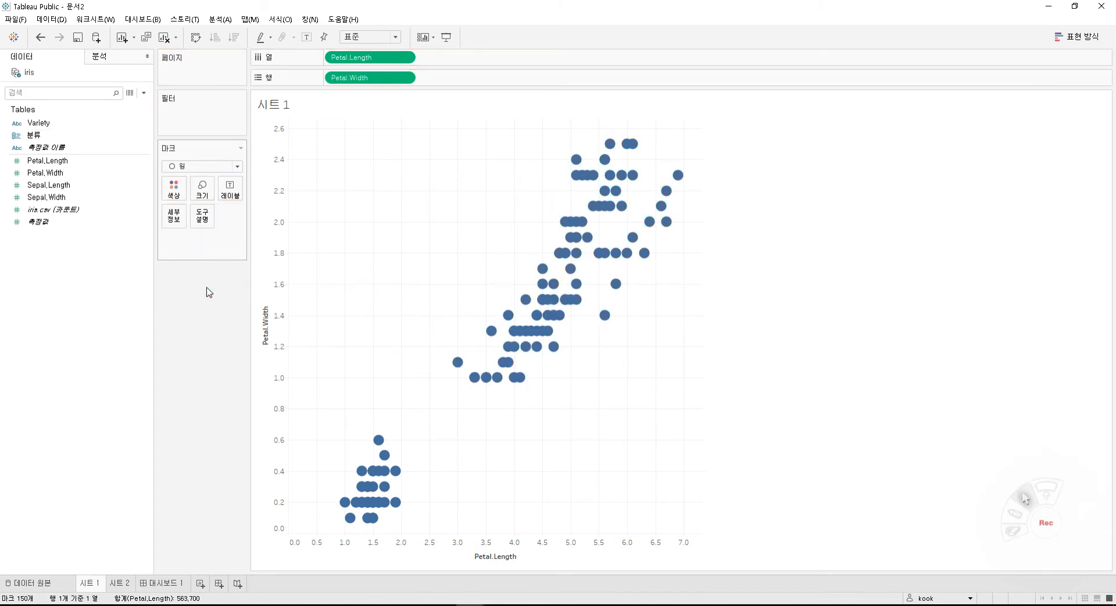
{"action": "left_click", "coordinate": [53, 137]}
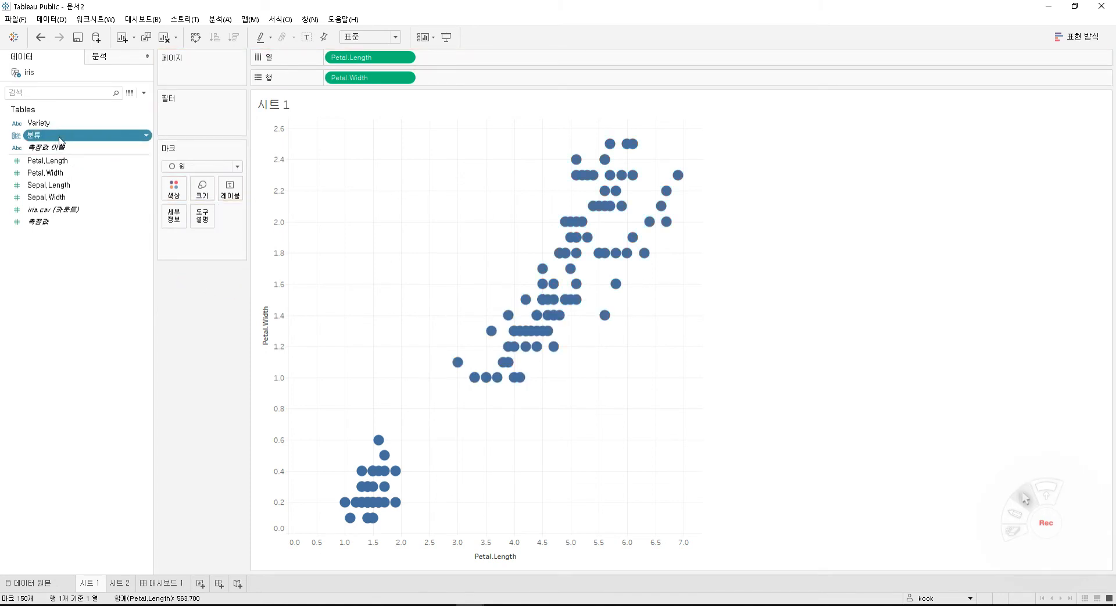
{"action": "left_click_drag", "start_coordinate": [61, 139], "coordinate": [175, 191]}
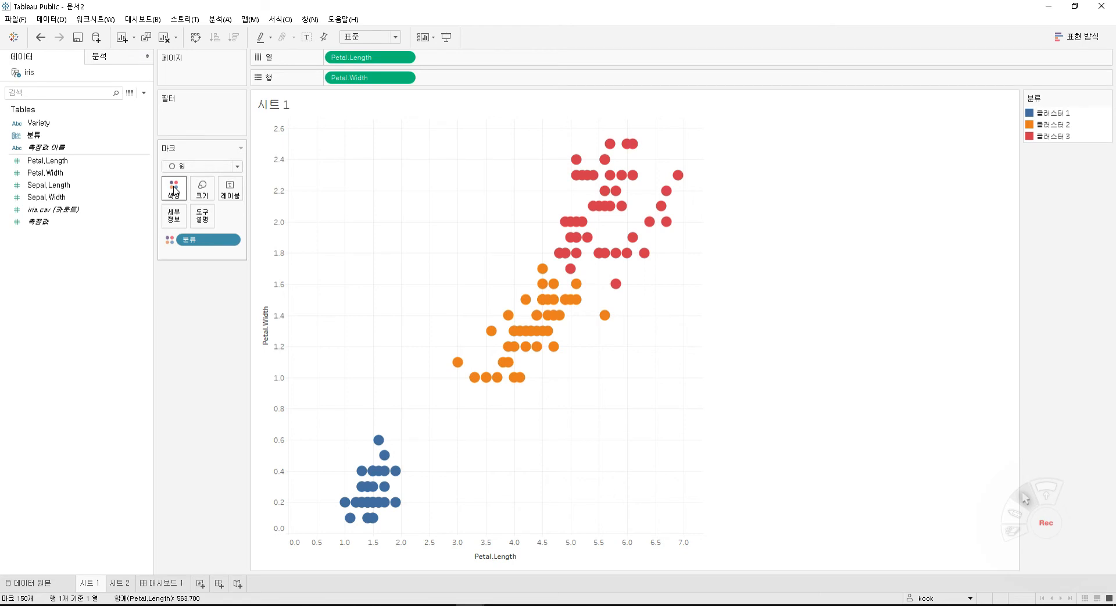
Open the 분류 group for editing, examine the members of 클러스터 1 and 클러스터 2, and leave without changes
{"action": "right_click", "coordinate": [32, 135]}
{"action": "left_click", "coordinate": [59, 209]}
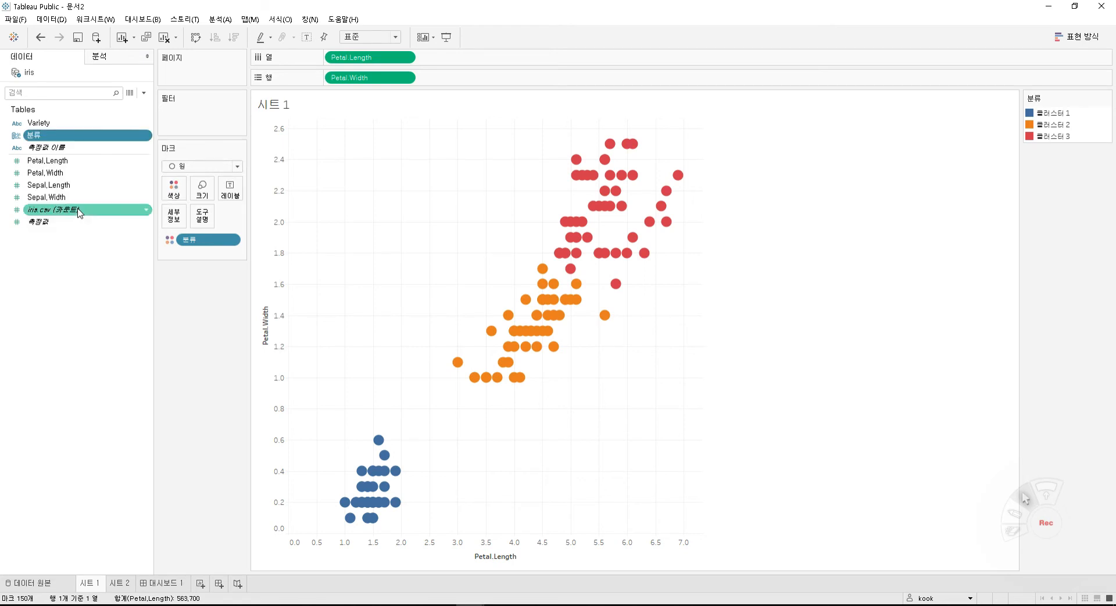
{"action": "left_click", "coordinate": [446, 235]}
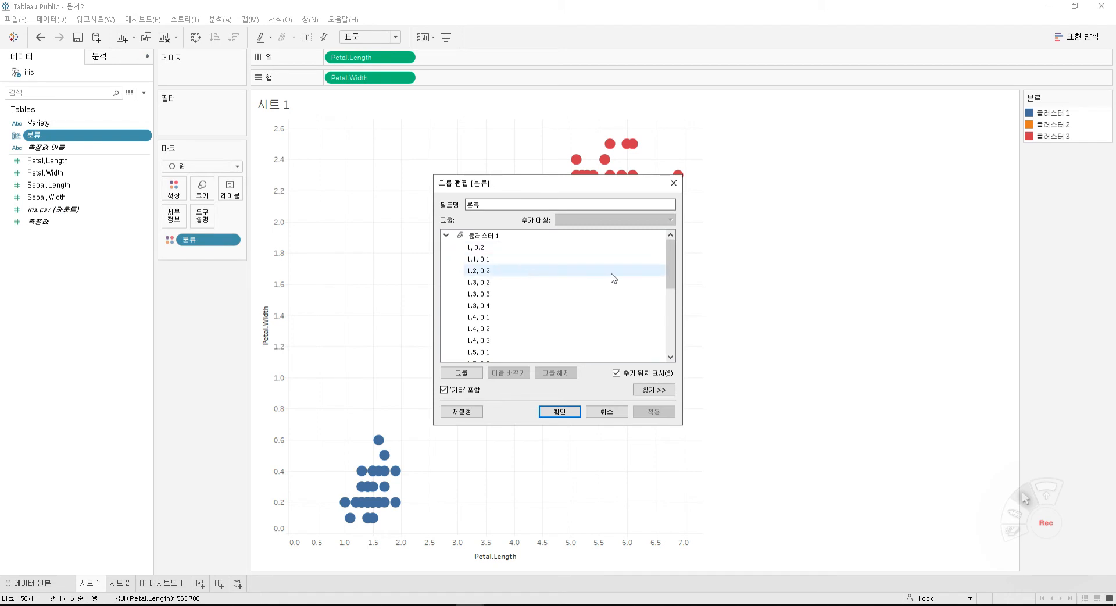
{"action": "mouse_move", "coordinate": [669, 264]}
{"action": "left_mouse_down"}
{"action": "mouse_move", "coordinate": [670, 338]}
{"action": "mouse_move", "coordinate": [671, 263]}
{"action": "left_mouse_up"}
{"action": "left_click", "coordinate": [446, 235]}
{"action": "left_click", "coordinate": [446, 248]}
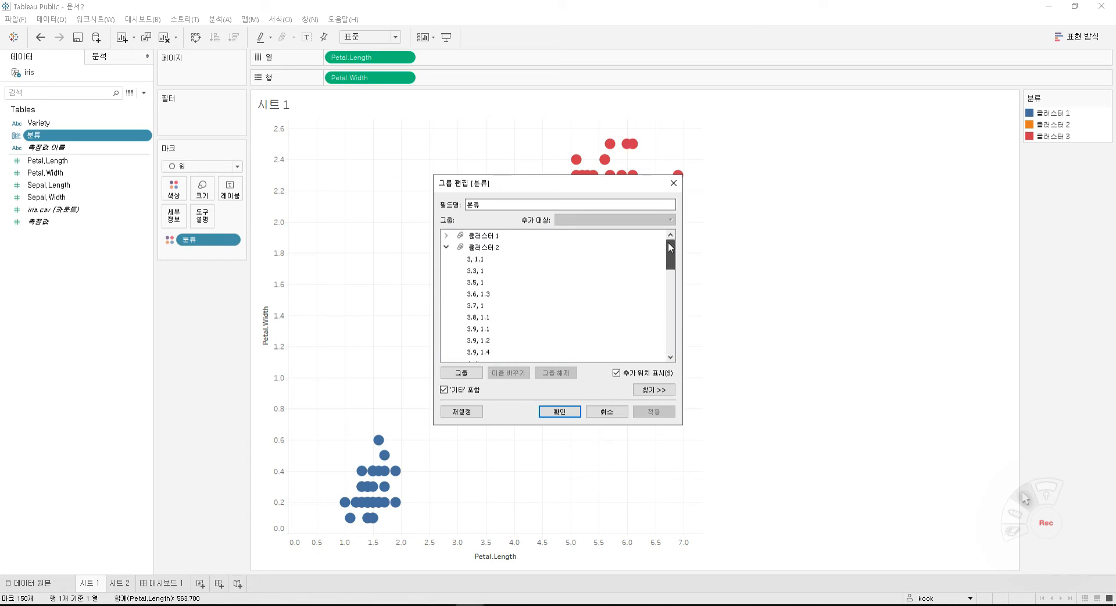
{"action": "left_click", "coordinate": [446, 247]}
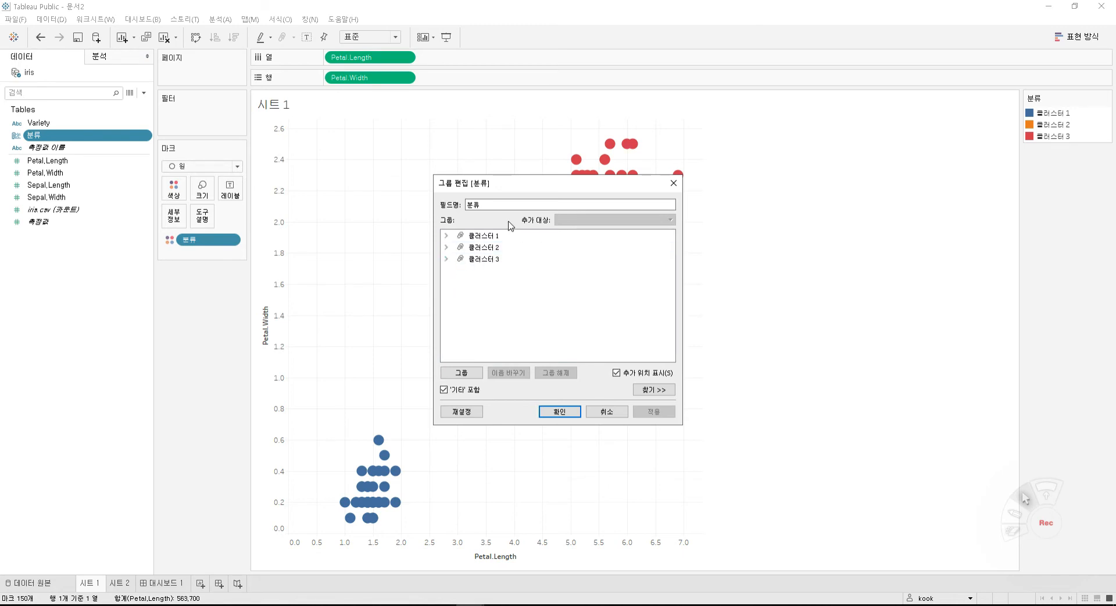
{"action": "left_click_drag", "start_coordinate": [508, 185], "coordinate": [527, 171]}
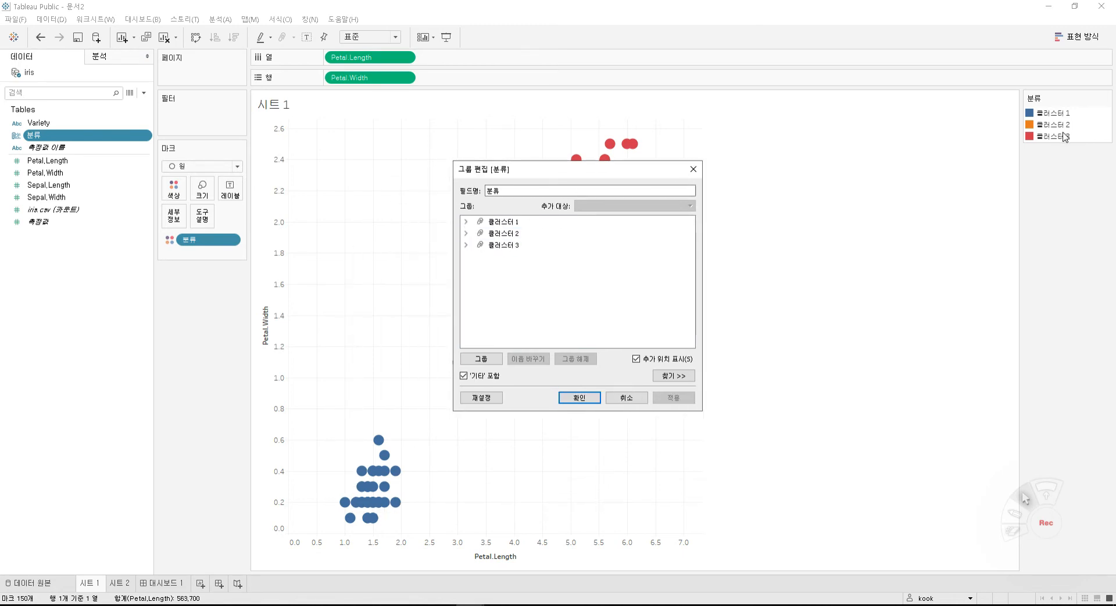
{"action": "left_click", "coordinate": [628, 398]}
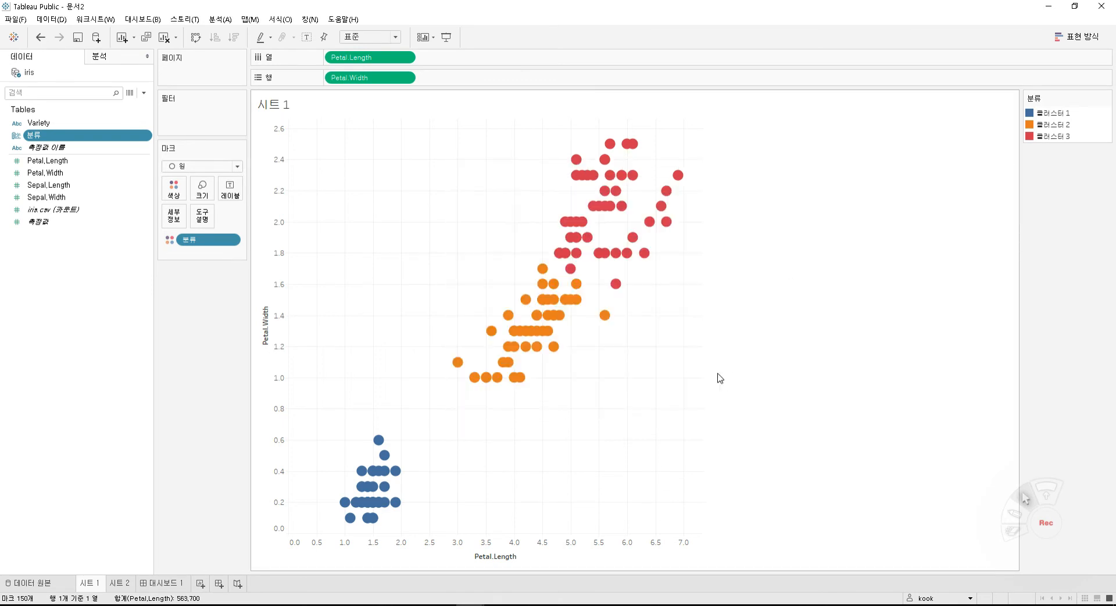
Highlight the points of individual clusters through the 분류 color legend and compare them with the Variety coloring on 시트 2
{"action": "left_click", "coordinate": [1046, 114]}
{"action": "left_click", "coordinate": [1050, 124]}
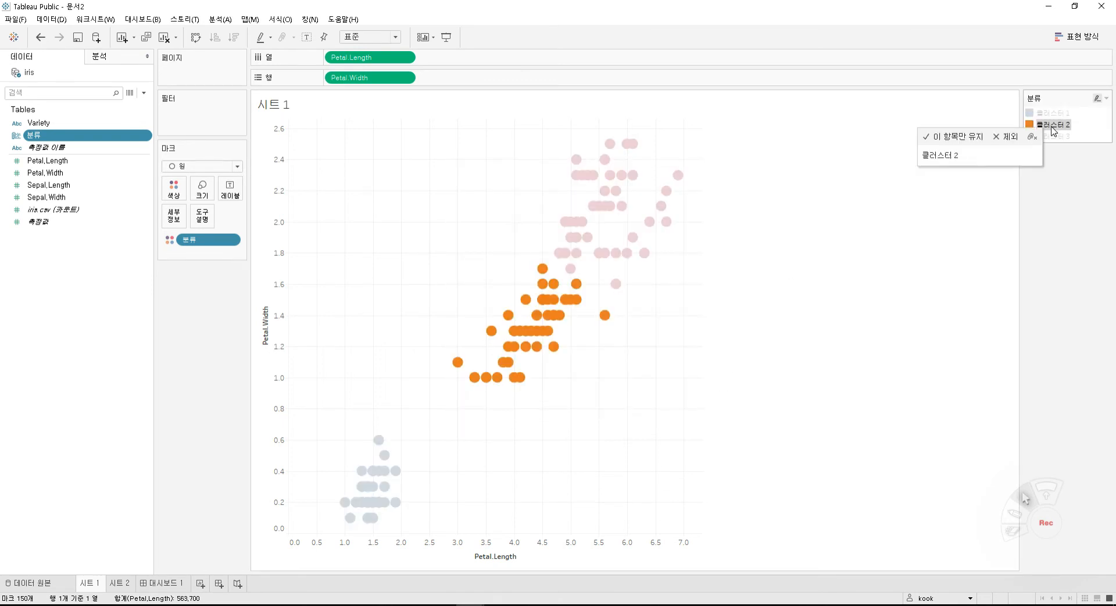
{"action": "left_click", "coordinate": [1056, 137]}
{"action": "left_click", "coordinate": [1052, 137]}
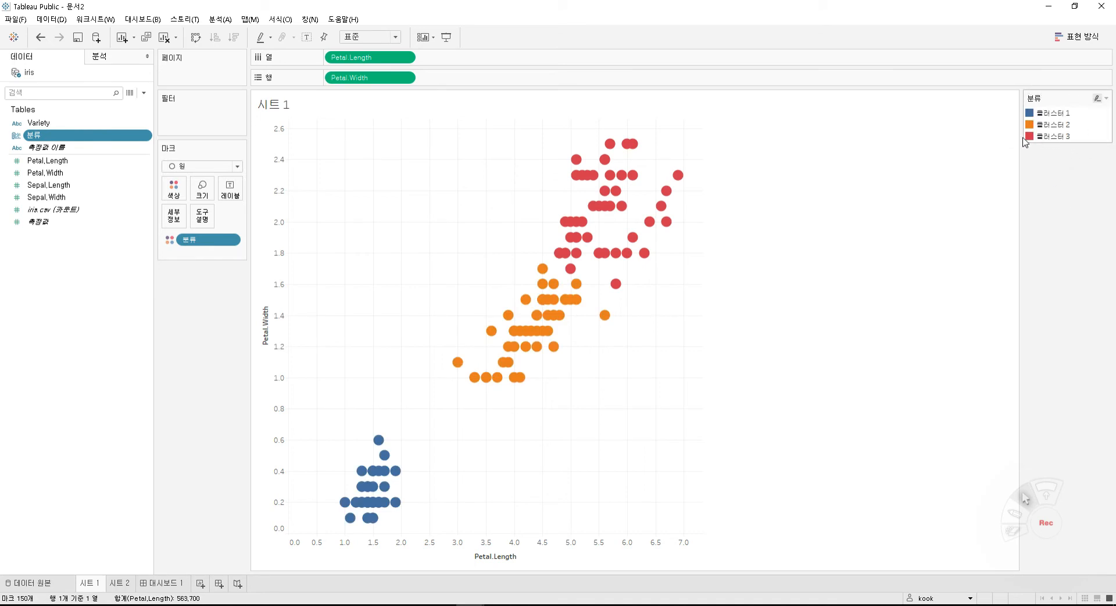
{"action": "left_click", "coordinate": [119, 582]}
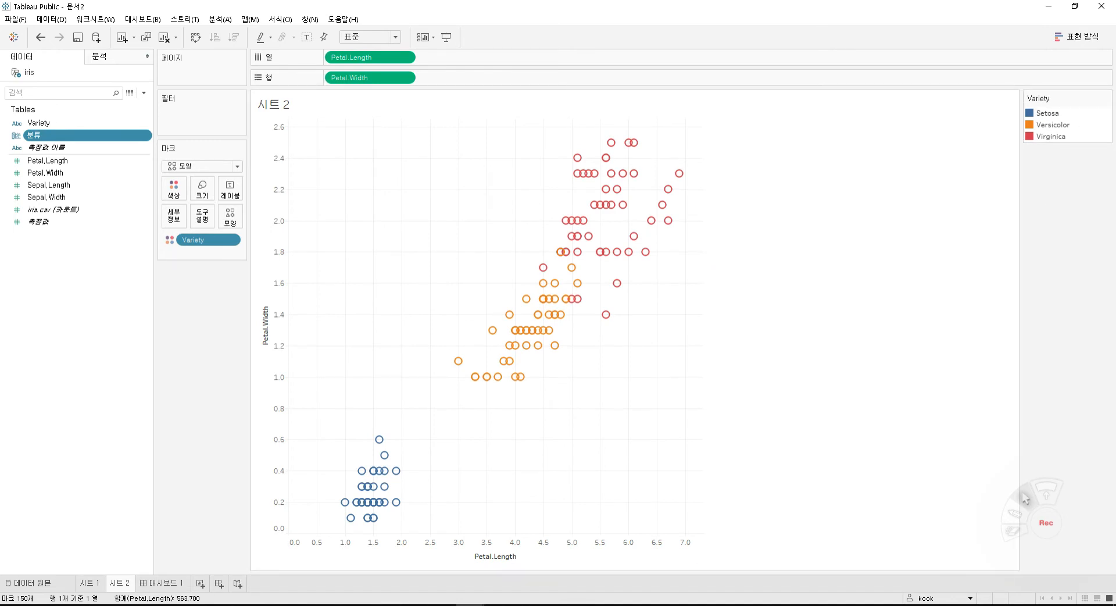
Switch to the IRIS dataset article in the browser and copy the species names "setosa / versicolor / virginica" from the Species description
{"action": "key", "text": "alt+Tab"}
{"action": "scroll", "coordinate": [527, 398], "scroll_direction": "up", "scroll_amount": 1}
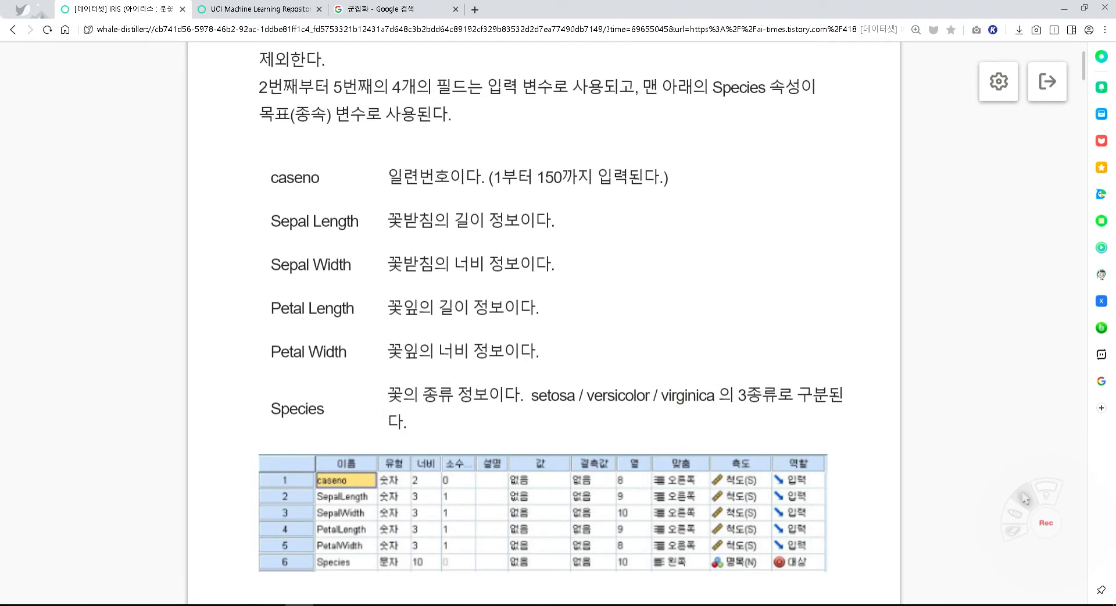
{"action": "left_click_drag", "start_coordinate": [534, 399], "coordinate": [715, 396]}
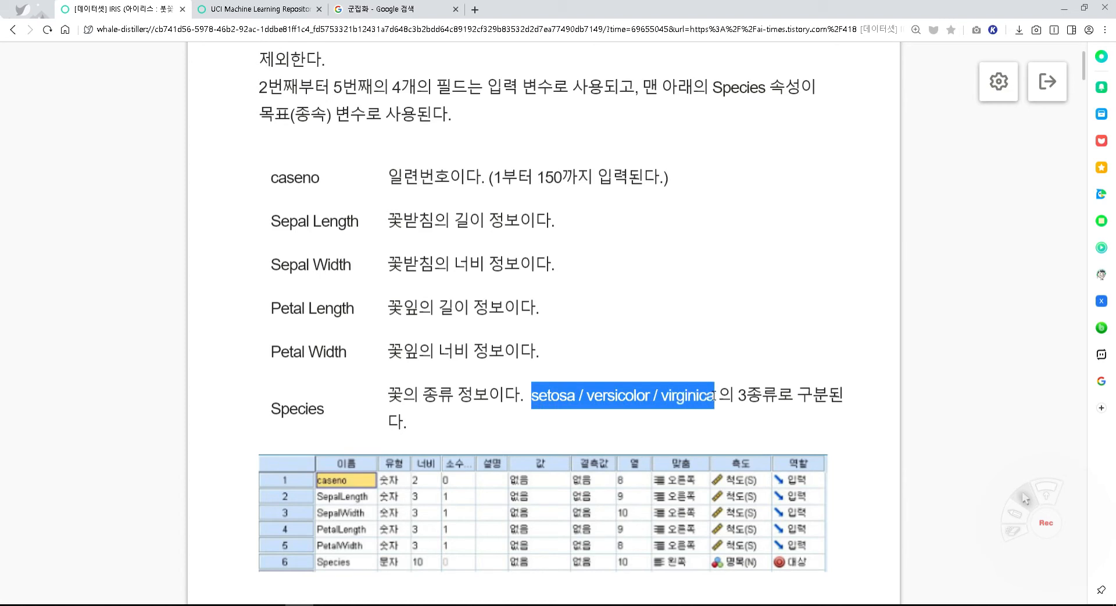
{"action": "right_click", "coordinate": [683, 394]}
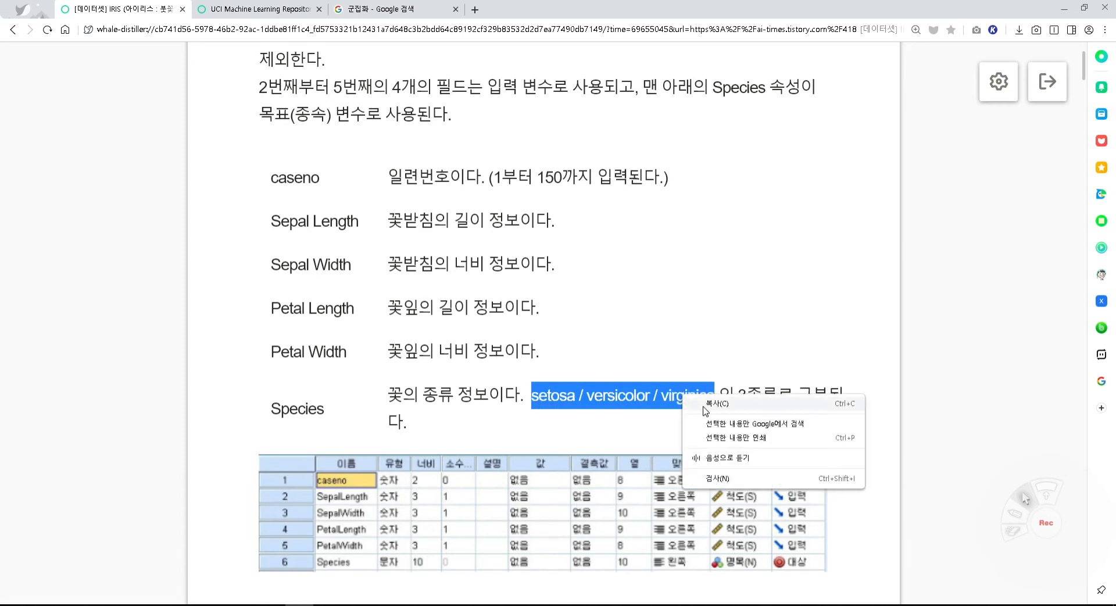
{"action": "left_click", "coordinate": [704, 407]}
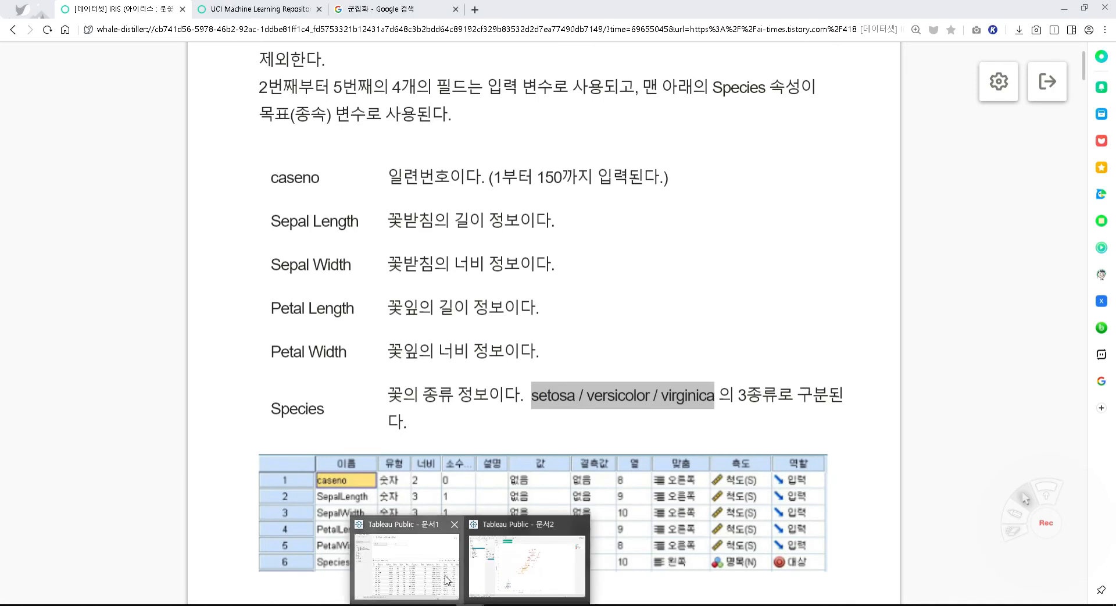
Return to the Tableau Public workbook 문서2 and open the 분류 group for editing from 시트 1, clear of the scatter plot
{"action": "left_click", "coordinate": [452, 581]}
{"action": "left_click", "coordinate": [506, 572]}
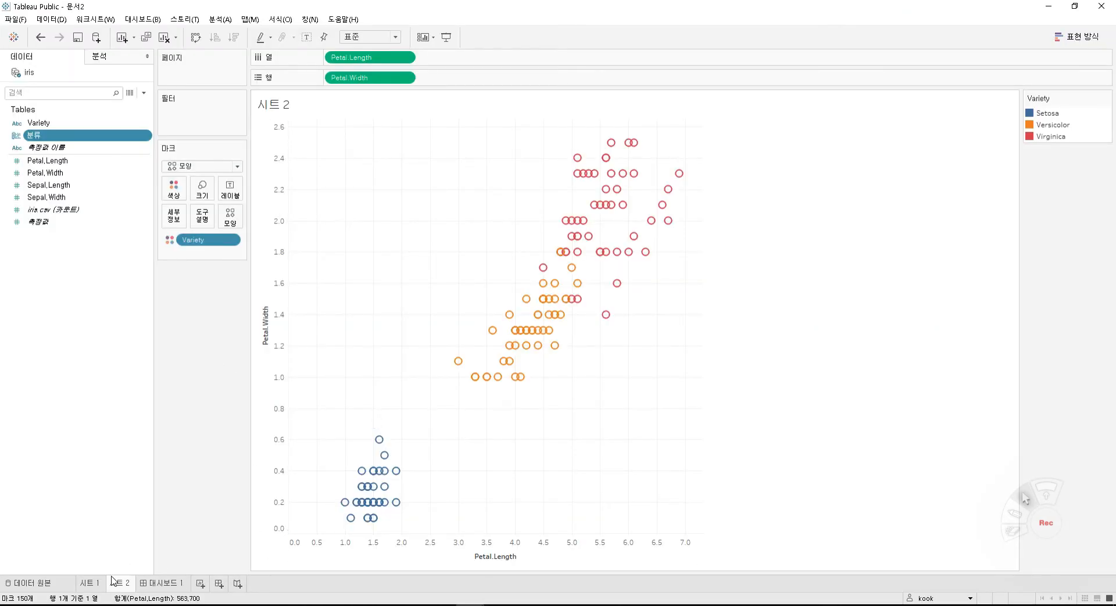
{"action": "left_click", "coordinate": [90, 584]}
{"action": "right_click", "coordinate": [96, 135]}
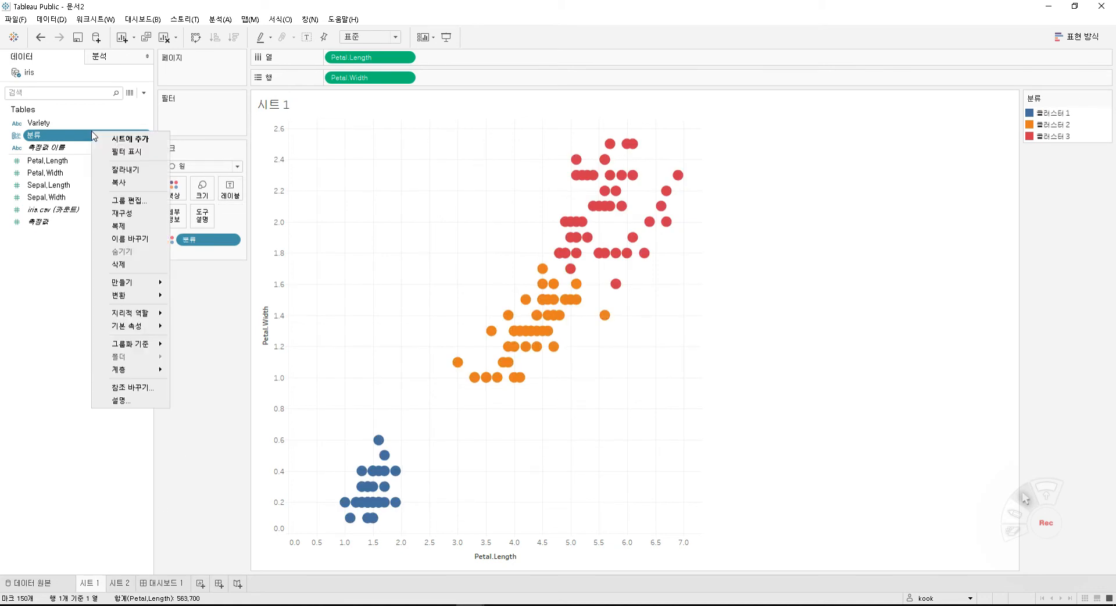
{"action": "left_click", "coordinate": [132, 200]}
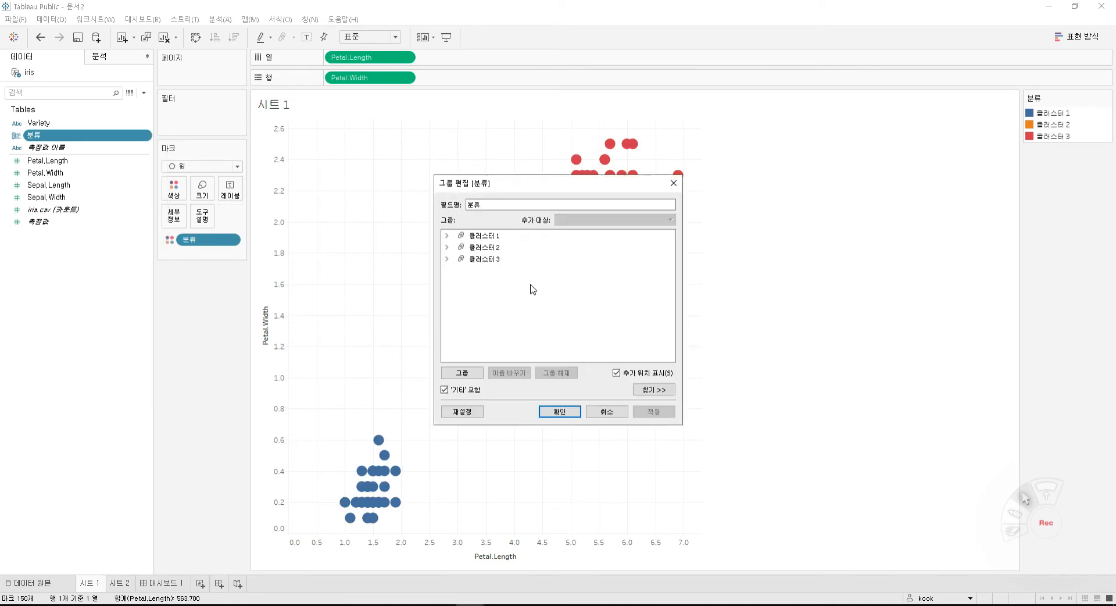
{"action": "left_click_drag", "start_coordinate": [551, 187], "coordinate": [679, 188]}
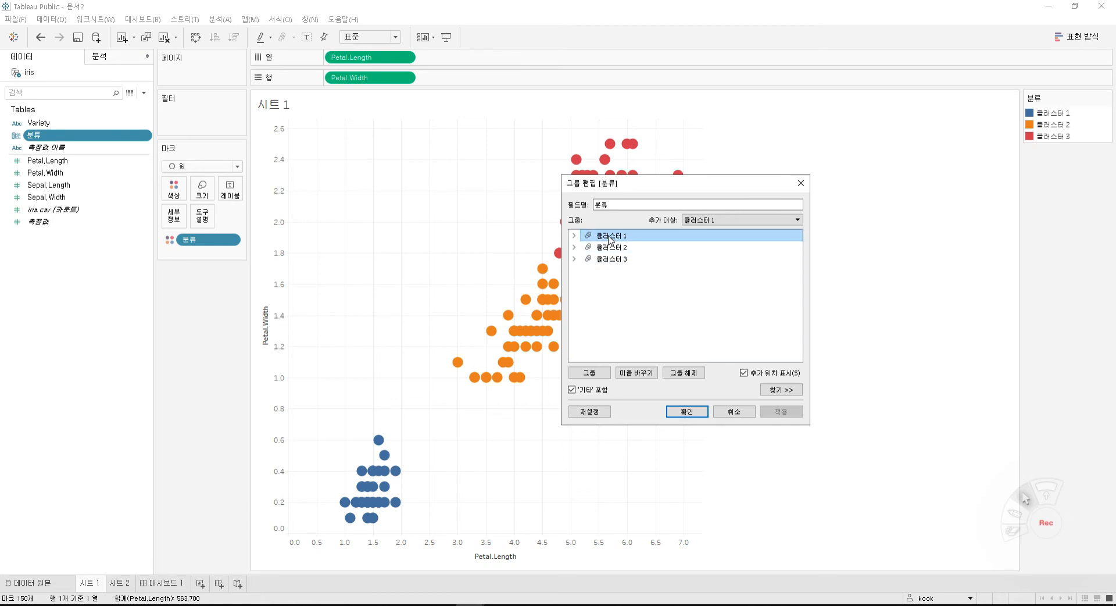
Rename the 클러스터 1 group member as setosa, trimming the pasted species names
{"action": "right_click", "coordinate": [609, 238]}
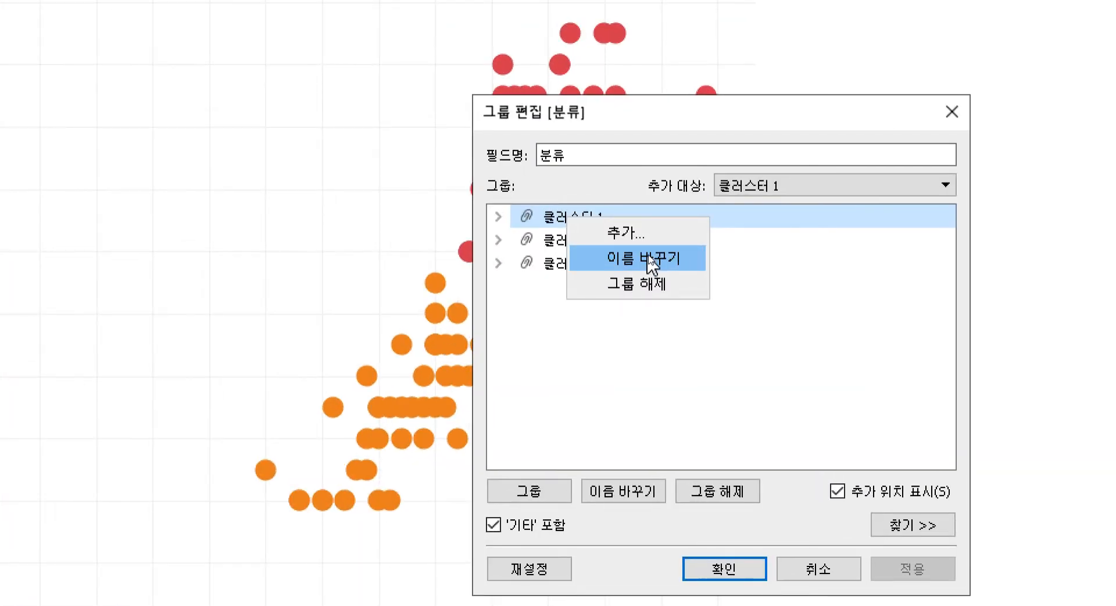
{"action": "left_click", "coordinate": [650, 261]}
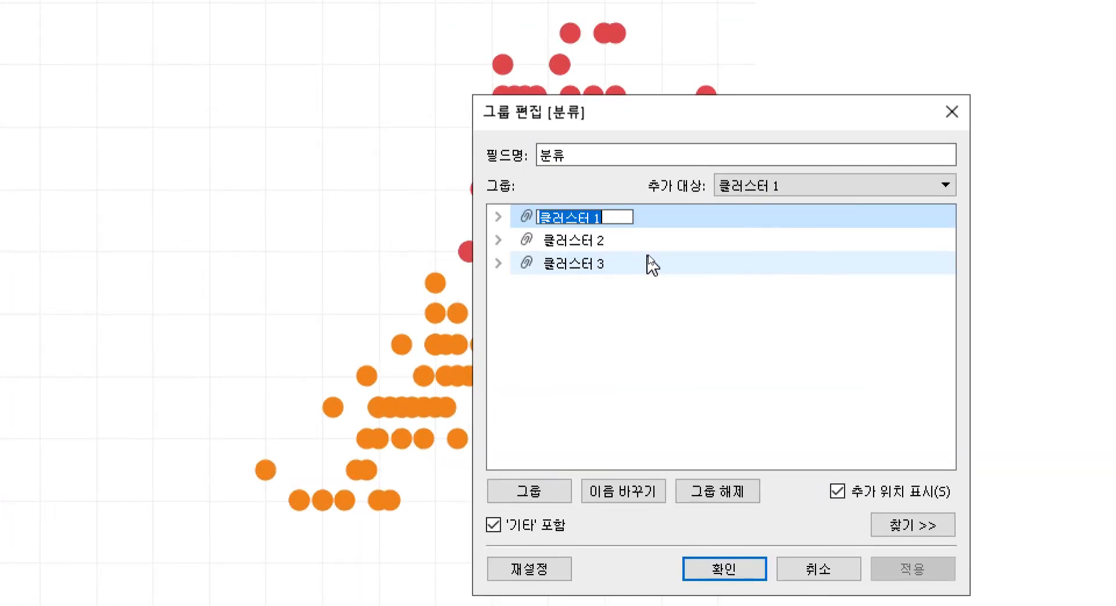
{"action": "key", "text": "BackSpace"}
{"action": "key", "text": "ctrl+v"}
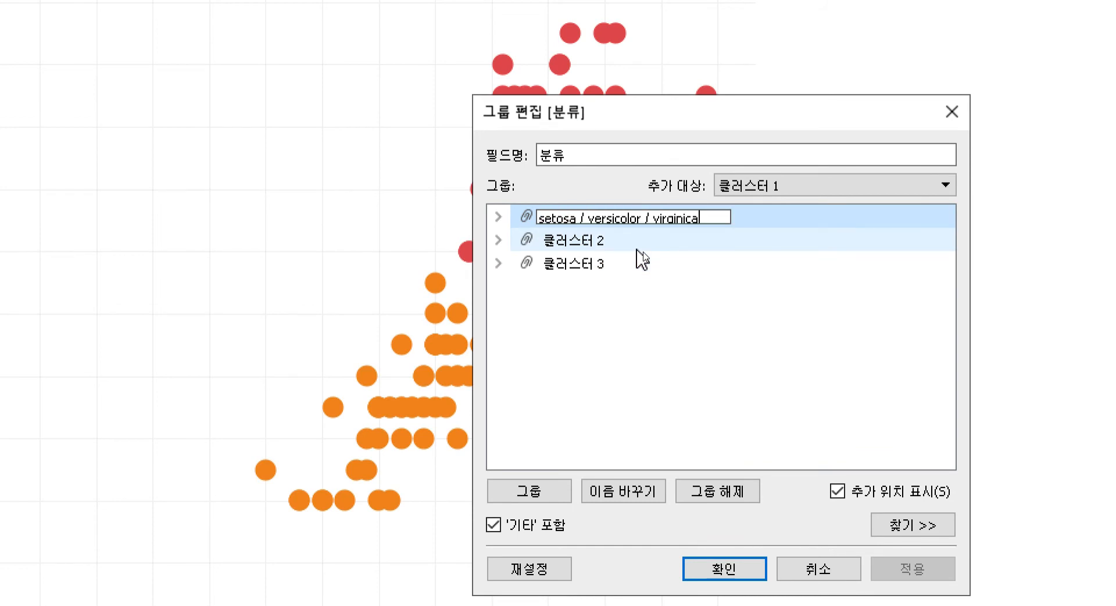
{"action": "key", "text": "BackSpace"}
{"action": "key", "text": "BackSpace"}
{"action": "key", "text": "BackSpace"}
{"action": "key", "text": "BackSpace"}
{"action": "key", "text": "BackSpace"}
{"action": "key", "text": "BackSpace"}
{"action": "key", "text": "BackSpace"}
{"action": "key", "text": "BackSpace"}
{"action": "key", "text": "BackSpace"}
{"action": "key", "text": "BackSpace"}
{"action": "key", "text": "BackSpace"}
{"action": "key", "text": "BackSpace"}
{"action": "key", "text": "BackSpace"}
{"action": "key", "text": "BackSpace"}
{"action": "key", "text": "BackSpace"}
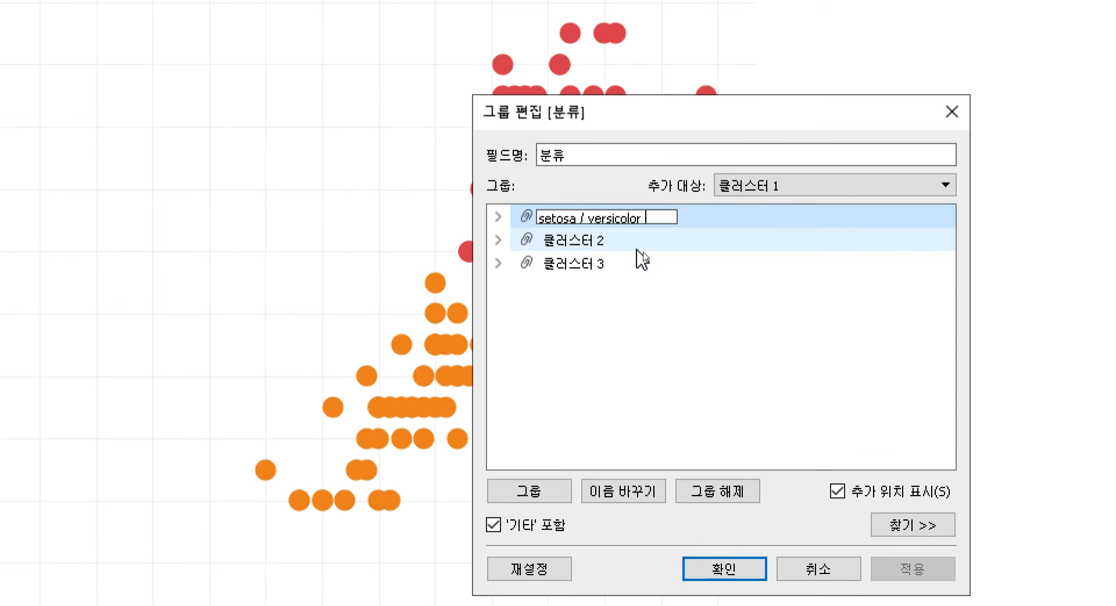
{"action": "key", "text": "BackSpace"}
{"action": "key", "text": "BackSpace"}
{"action": "key", "text": "BackSpace"}
{"action": "key", "text": "BackSpace"}
{"action": "key", "text": "BackSpace"}
{"action": "key", "text": "BackSpace"}
{"action": "key", "text": "BackSpace"}
{"action": "key", "text": "BackSpace"}
{"action": "key", "text": "BackSpace"}
{"action": "key", "text": "BackSpace"}
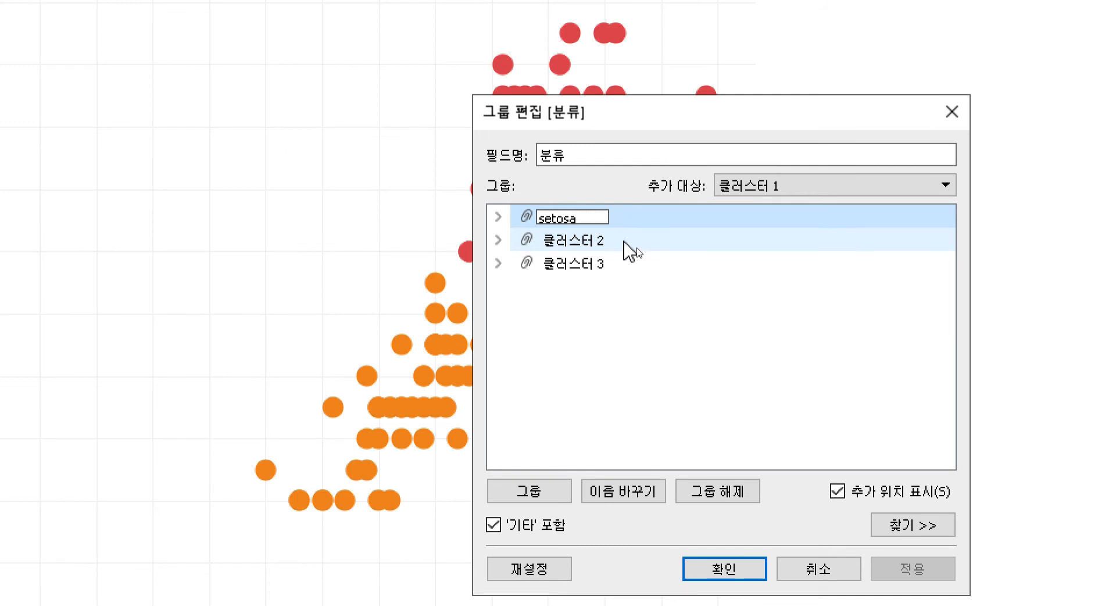
Rename the 클러스터 2 group member as versicolor, keeping only that name from the pasted species list
{"action": "left_click", "coordinate": [627, 246]}
{"action": "right_click", "coordinate": [623, 240]}
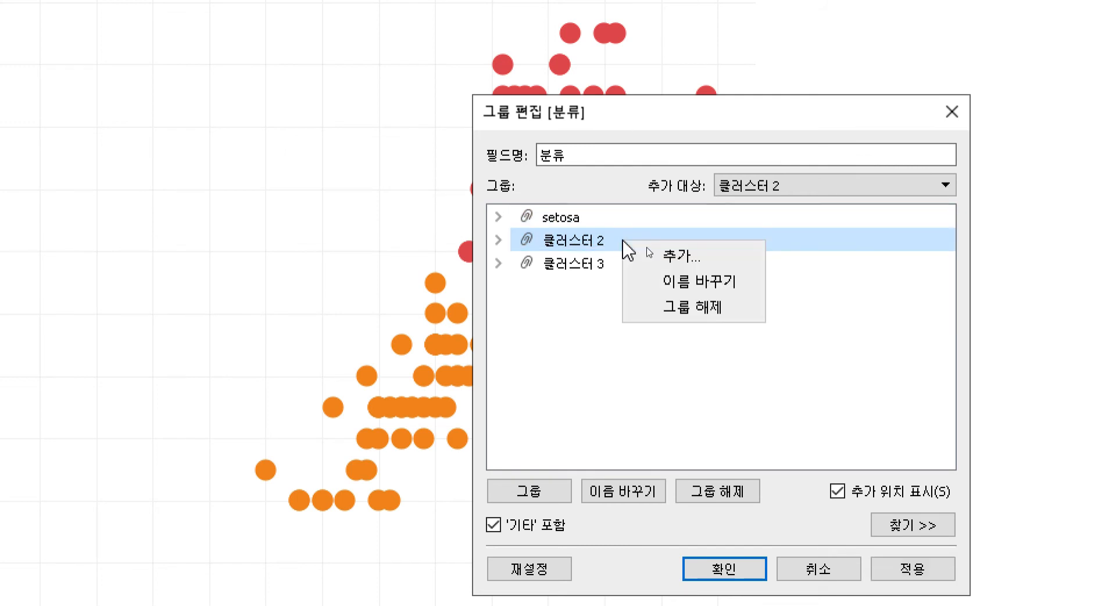
{"action": "left_click", "coordinate": [657, 282]}
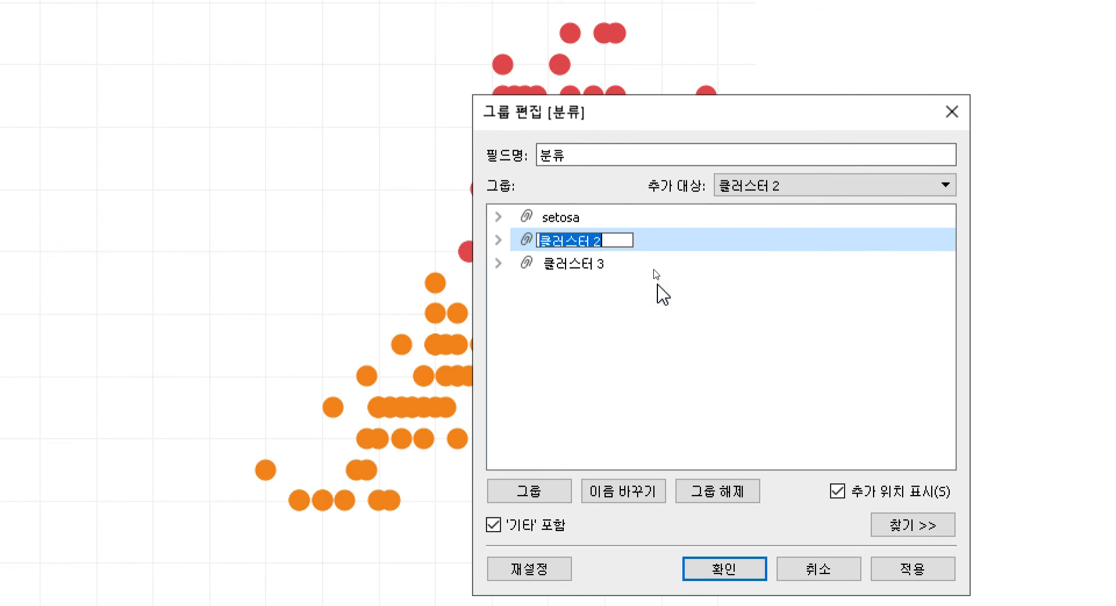
{"action": "key", "text": "ctrl+v"}
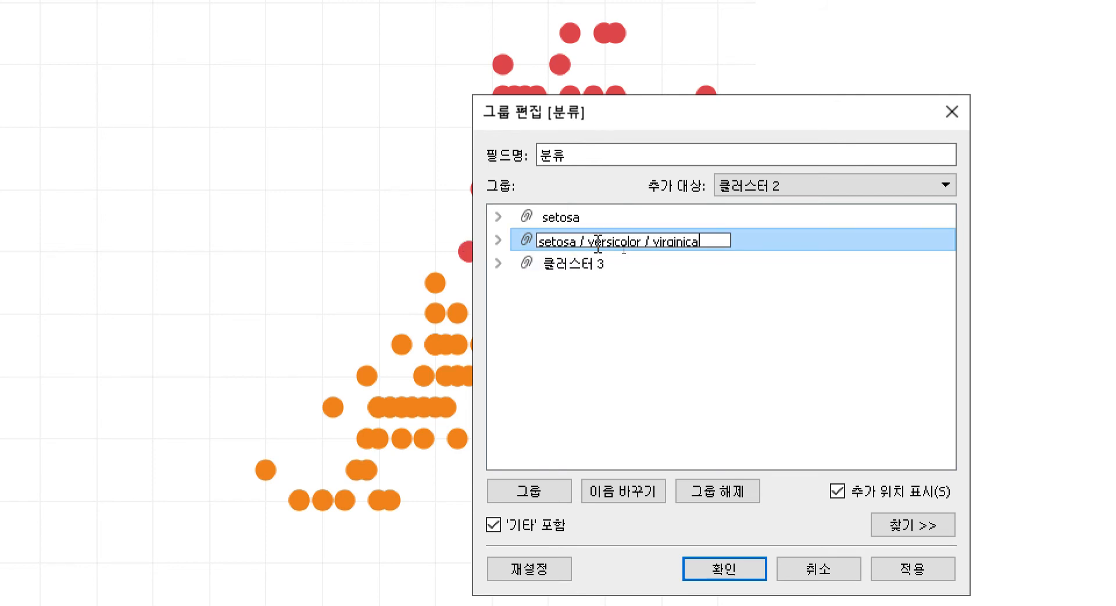
{"action": "left_click_drag", "start_coordinate": [584, 242], "coordinate": [510, 250]}
{"action": "key", "text": "BackSpace"}
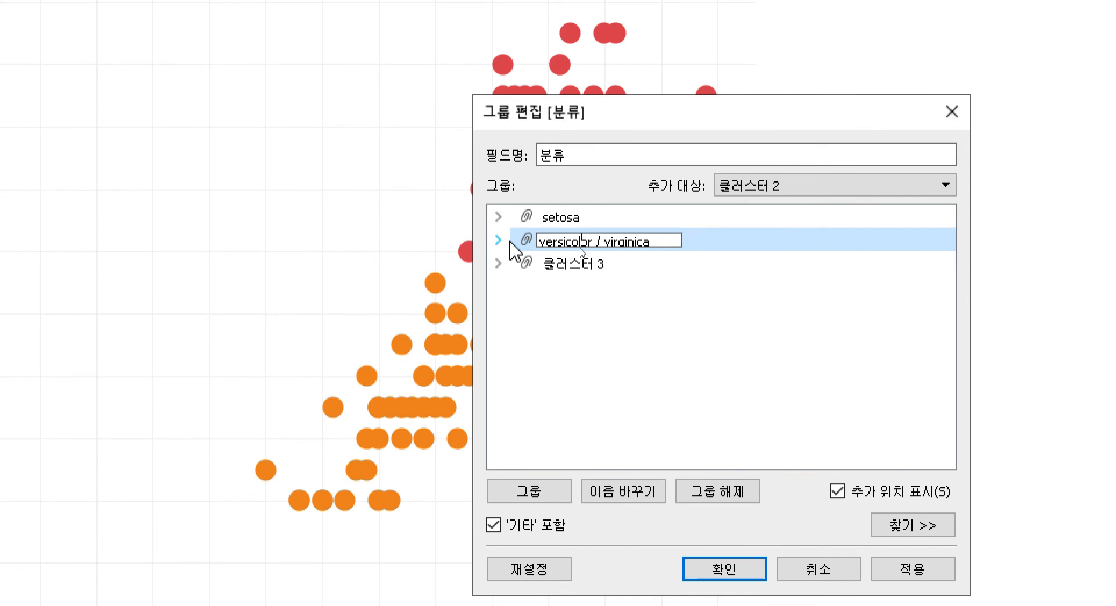
{"action": "key", "text": "Delete"}
{"action": "key", "text": "Delete"}
{"action": "key", "text": "Delete"}
{"action": "key", "text": "Delete"}
{"action": "key", "text": "Delete"}
{"action": "key", "text": "Delete"}
{"action": "key", "text": "Delete"}
{"action": "key", "text": "Delete"}
{"action": "key", "text": "Delete"}
{"action": "key", "text": "Delete"}
{"action": "key", "text": "Delete"}
{"action": "key", "text": "Delete"}
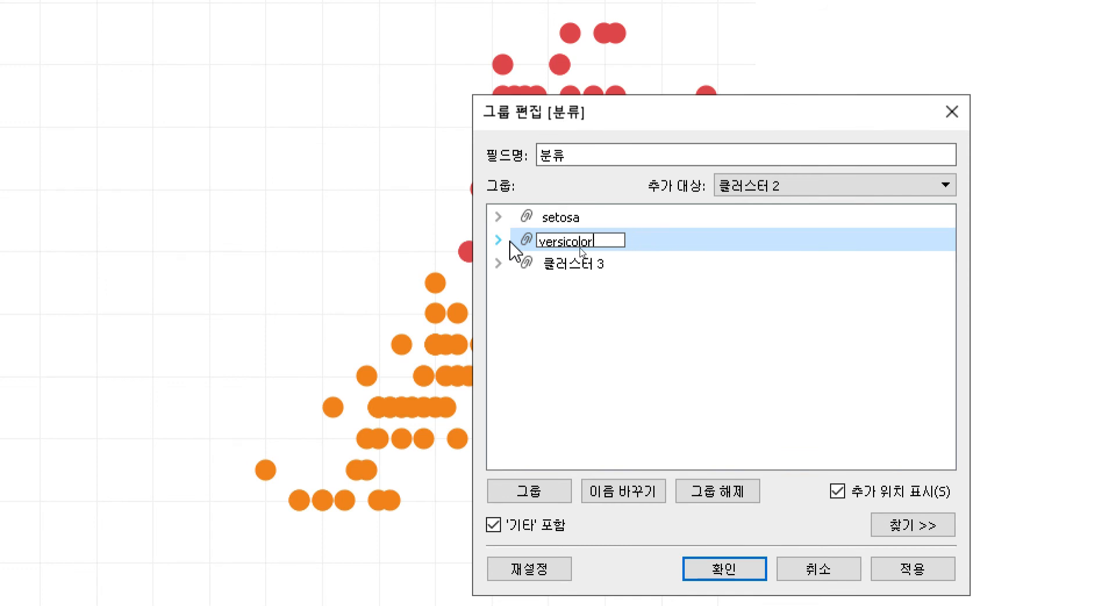
{"action": "key", "text": "Return"}
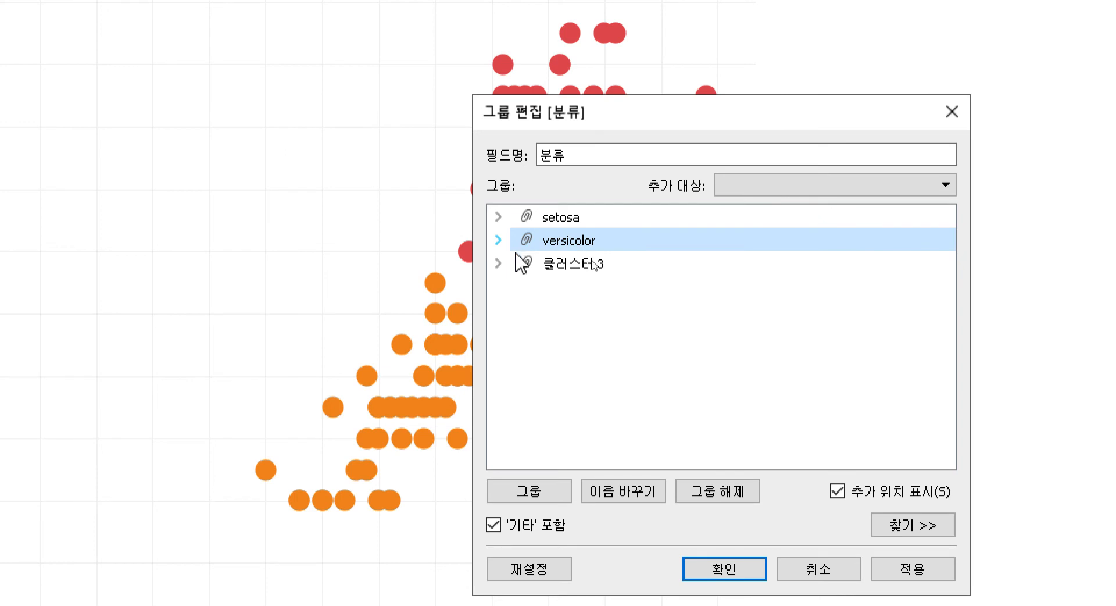
Rename the 클러스터 3 group member as virginica, then apply and accept the 분류 group changes
{"action": "left_click", "coordinate": [562, 265]}
{"action": "right_click", "coordinate": [563, 262]}
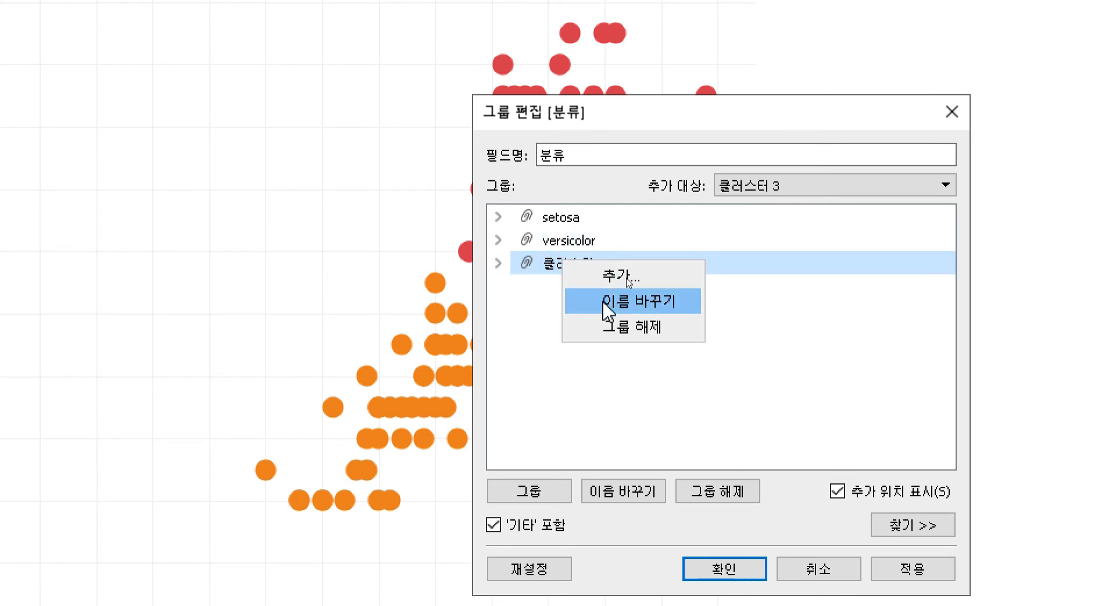
{"action": "left_click", "coordinate": [581, 301]}
{"action": "key", "text": "ctrl+v"}
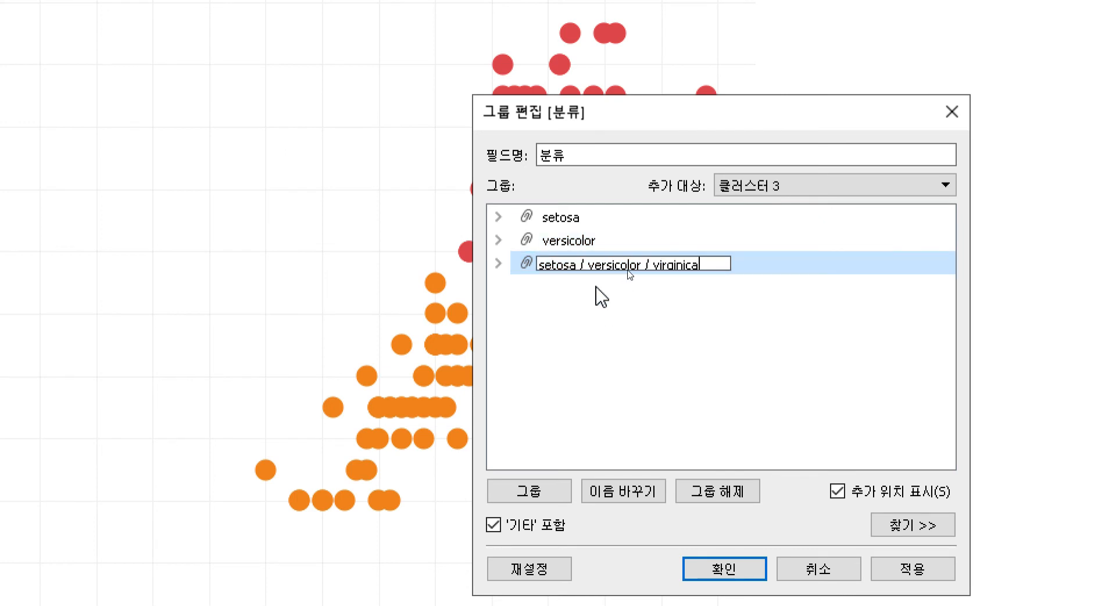
{"action": "left_click_drag", "start_coordinate": [653, 264], "coordinate": [497, 282]}
{"action": "key", "text": "BackSpace"}
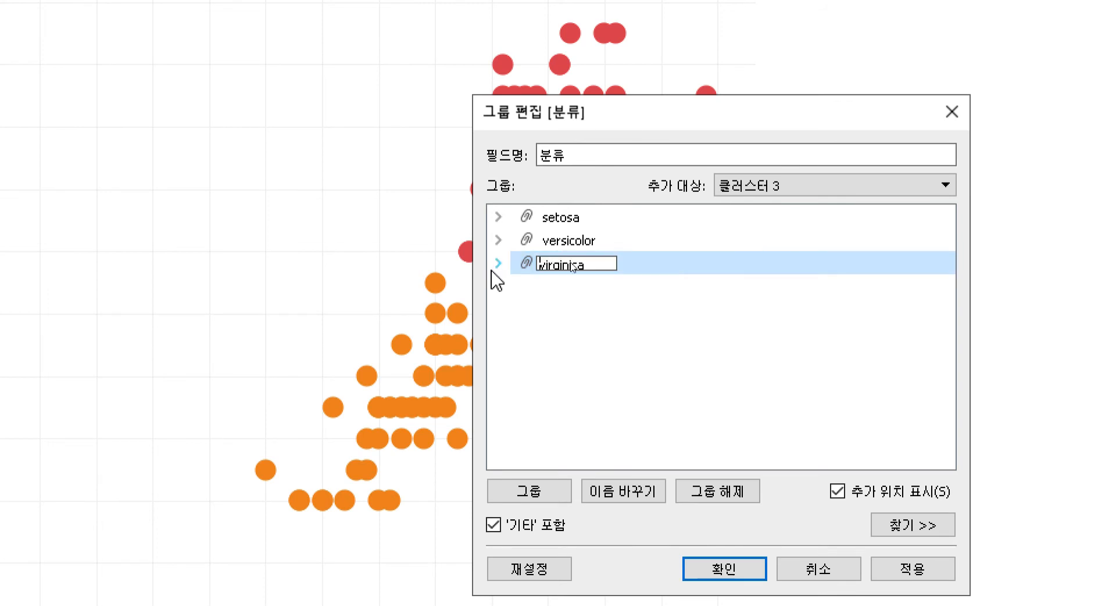
{"action": "left_click", "coordinate": [577, 330]}
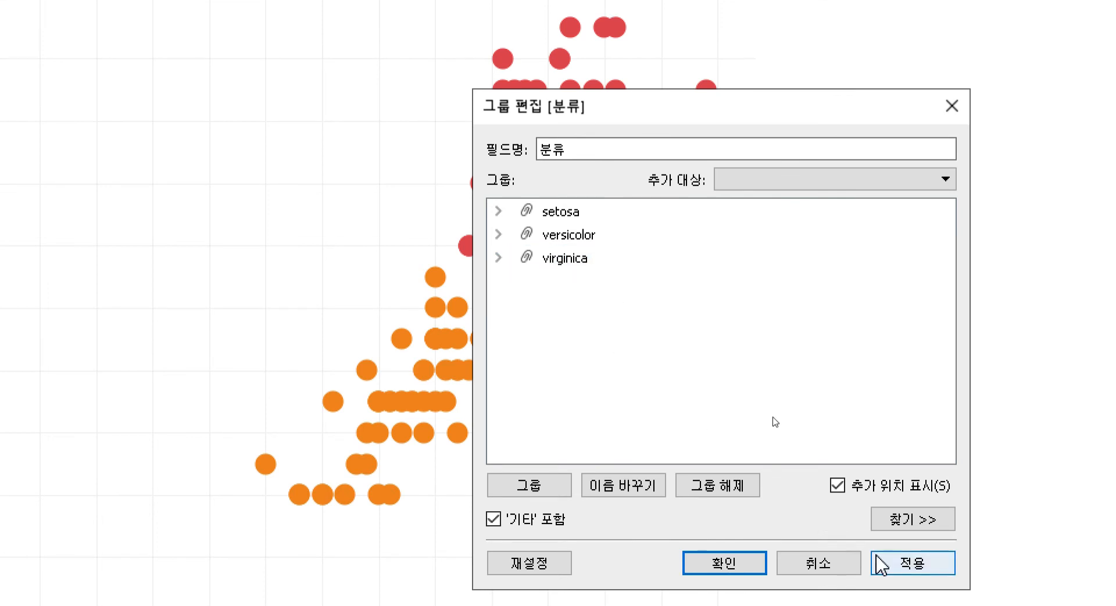
{"action": "left_click", "coordinate": [918, 529]}
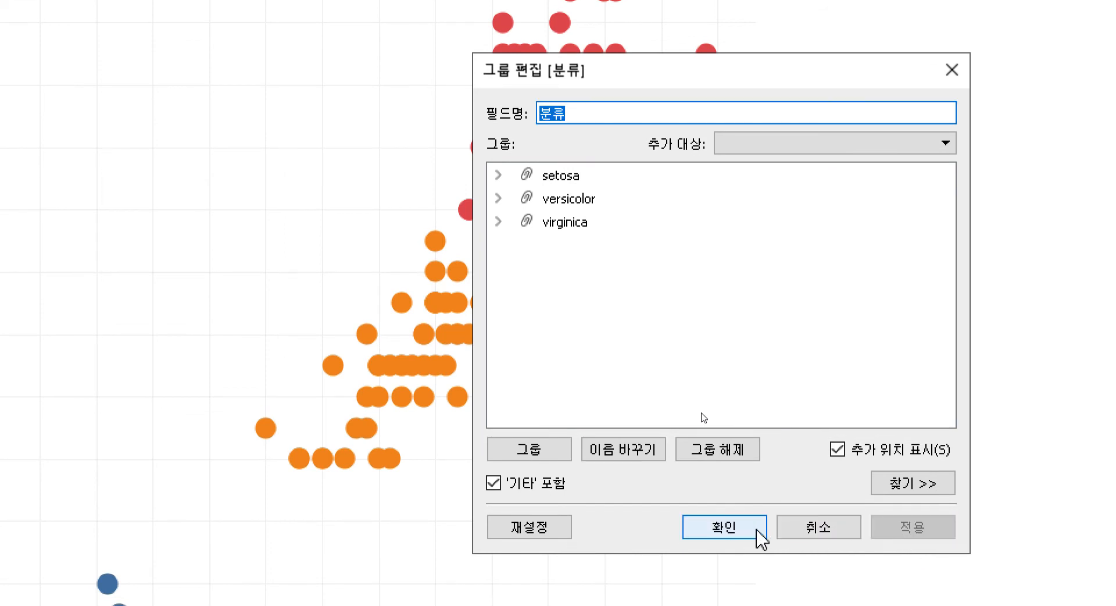
{"action": "left_click", "coordinate": [751, 535]}
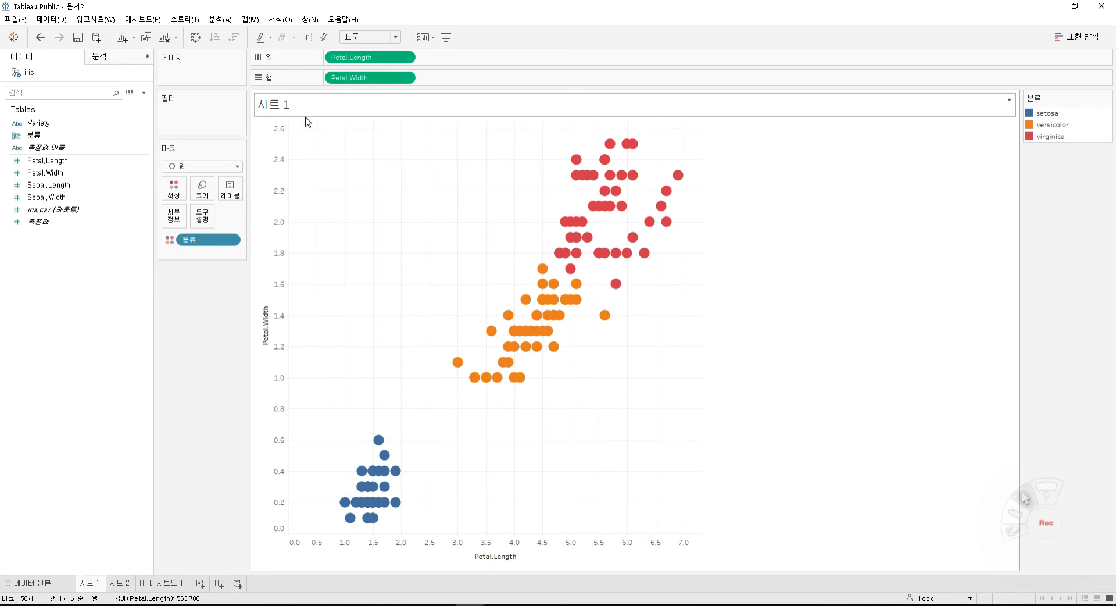
Rename the worksheet 시트 1 as 클러스터_분류
{"action": "right_click", "coordinate": [286, 109]}
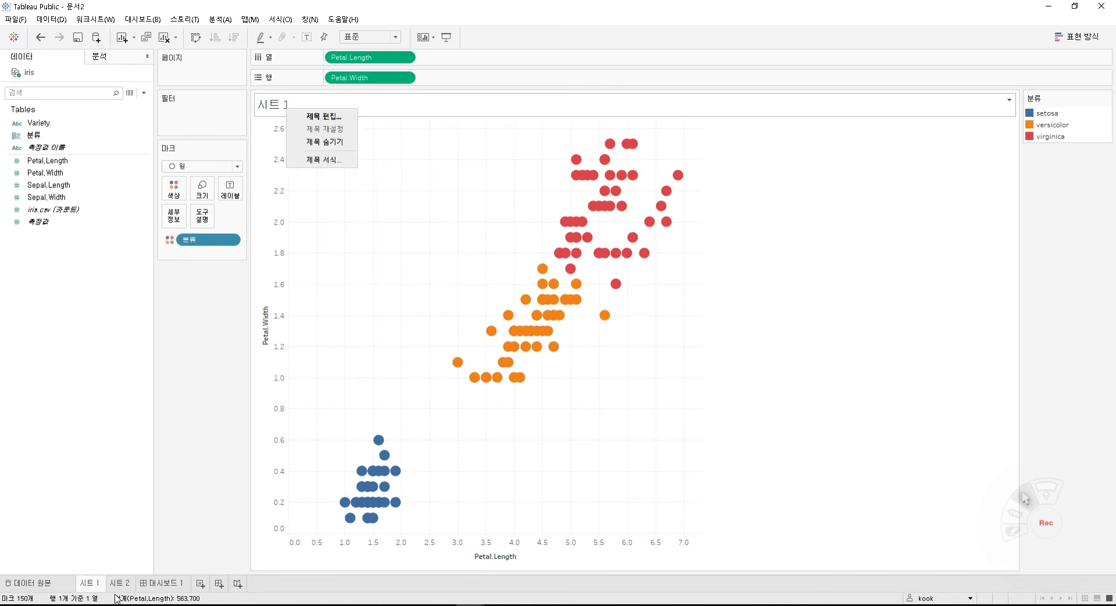
{"action": "left_click", "coordinate": [95, 586]}
{"action": "right_click", "coordinate": [95, 586]}
{"action": "left_click", "coordinate": [165, 443]}
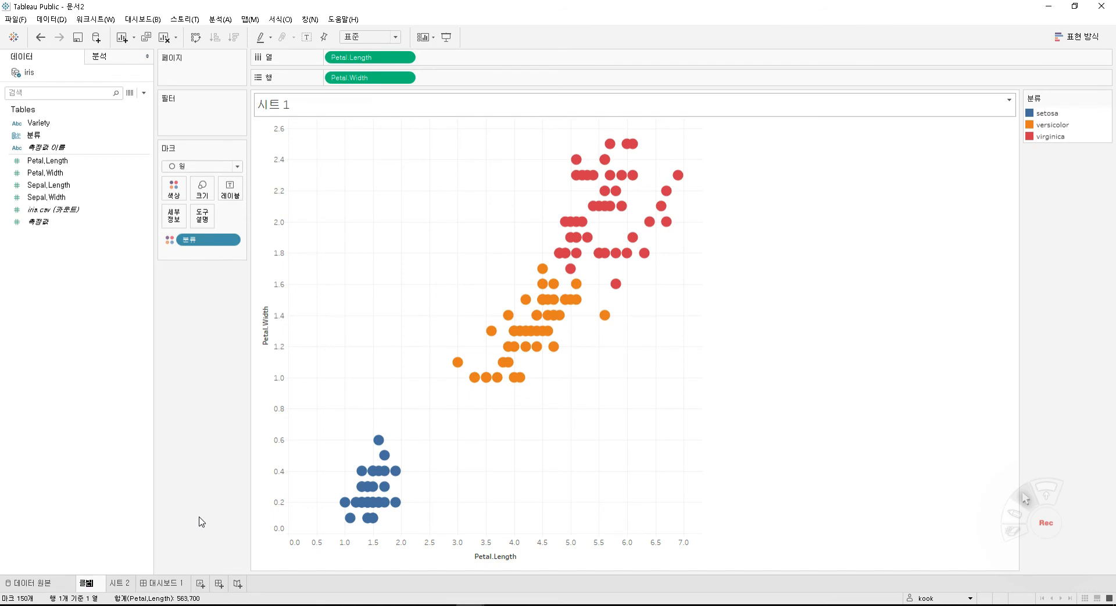
{"action": "type", "text": "클러스"}
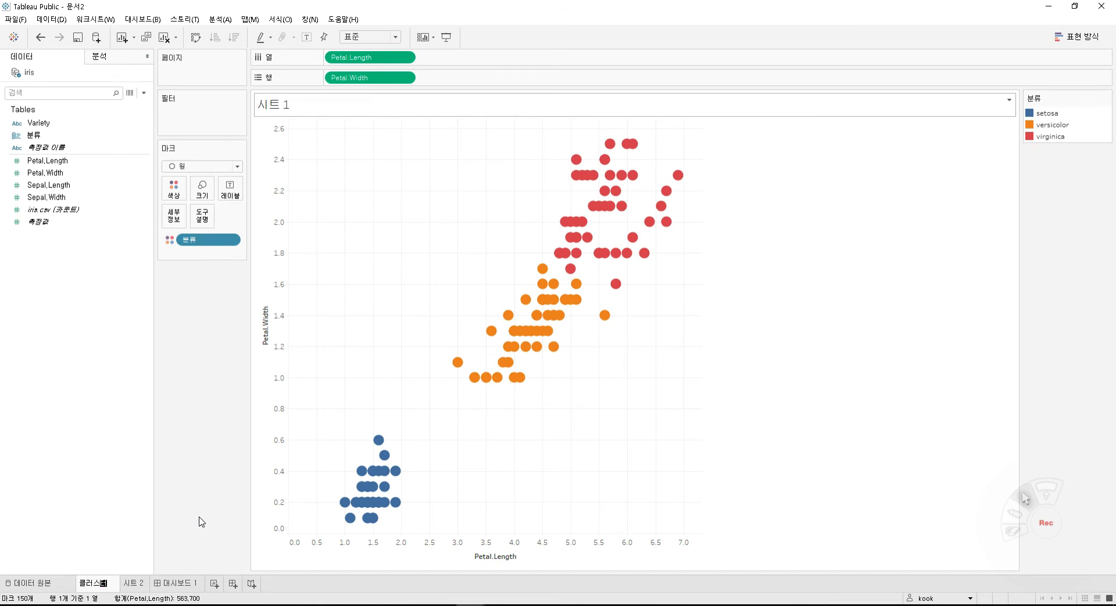
{"action": "type", "text": "터_분류"}
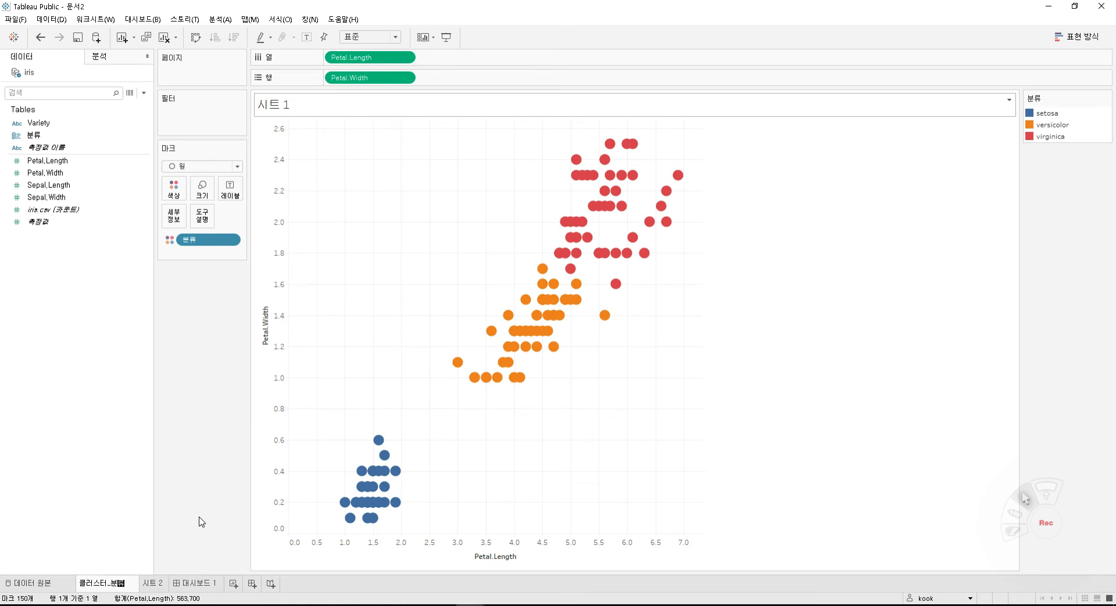
{"action": "key", "text": "Return"}
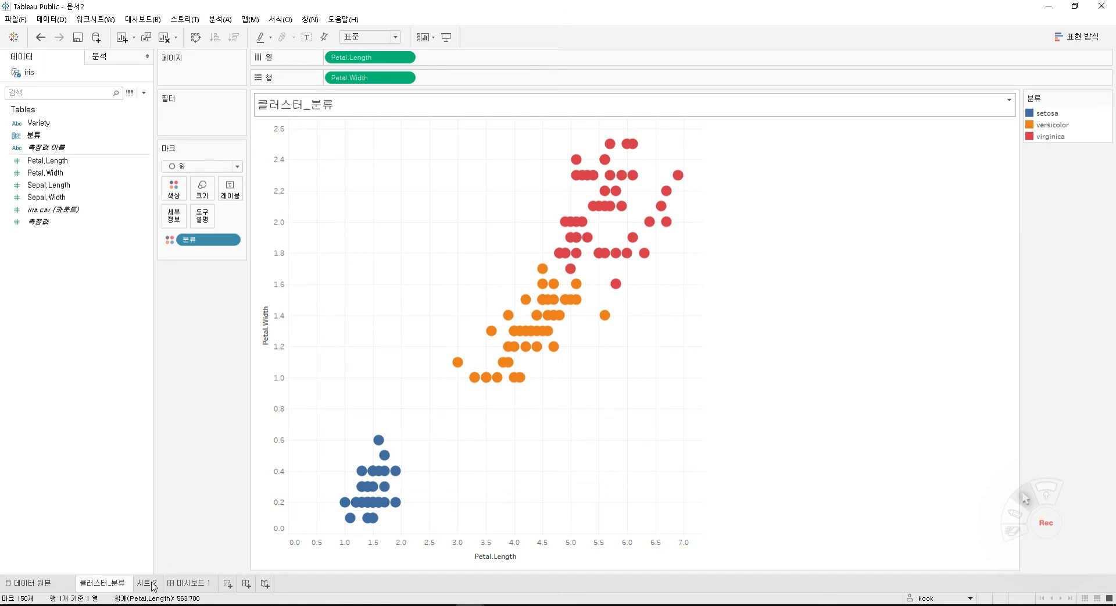
{"action": "right_click", "coordinate": [154, 586]}
{"action": "left_click", "coordinate": [194, 426]}
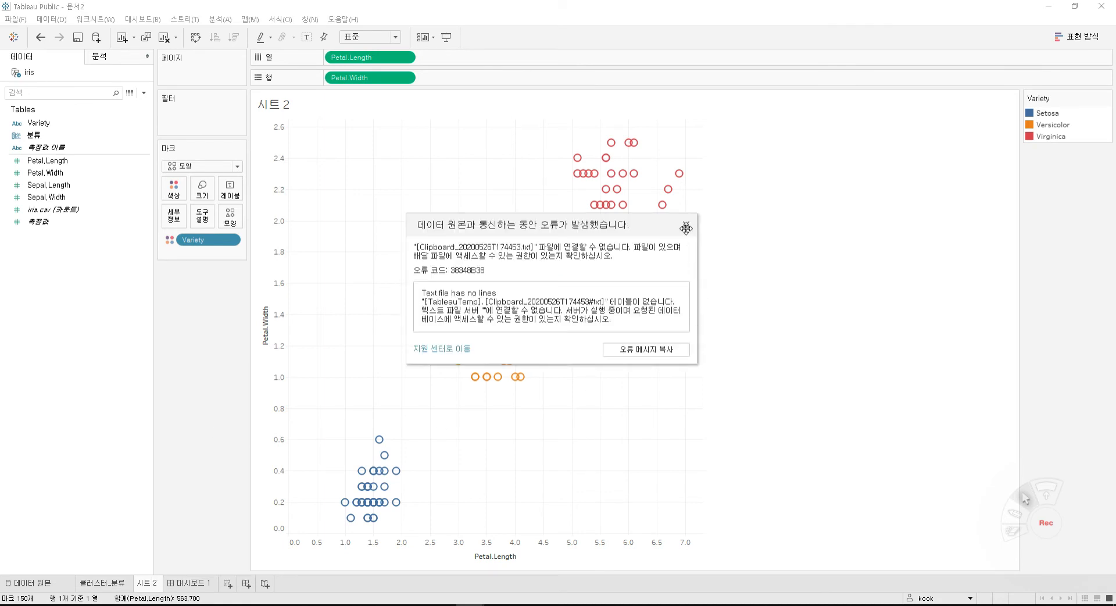
{"action": "left_click", "coordinate": [686, 227]}
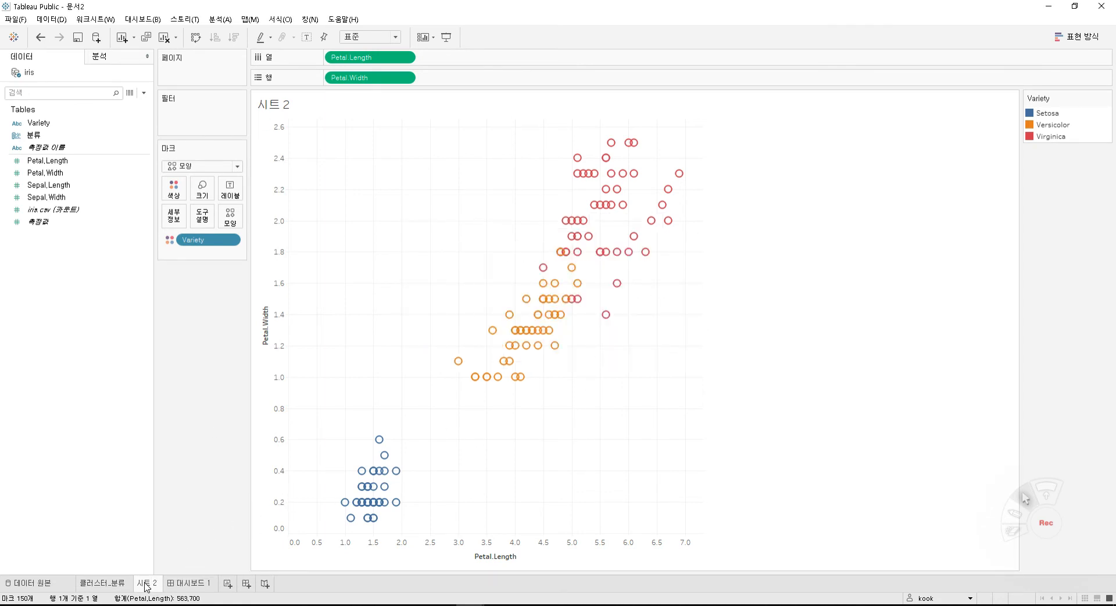
Rename the worksheet 시트 2 as 이름분류 and open the dashboard 대시보드 1
{"action": "right_click", "coordinate": [146, 586]}
{"action": "left_click", "coordinate": [200, 430]}
{"action": "type", "text": "분류"}
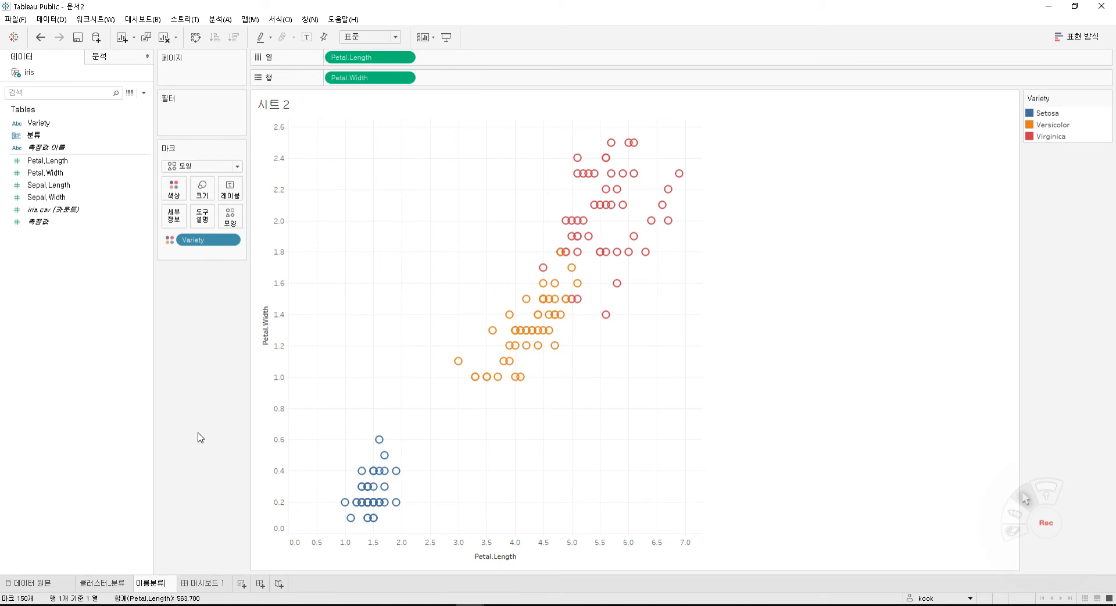
{"action": "key", "text": "Return"}
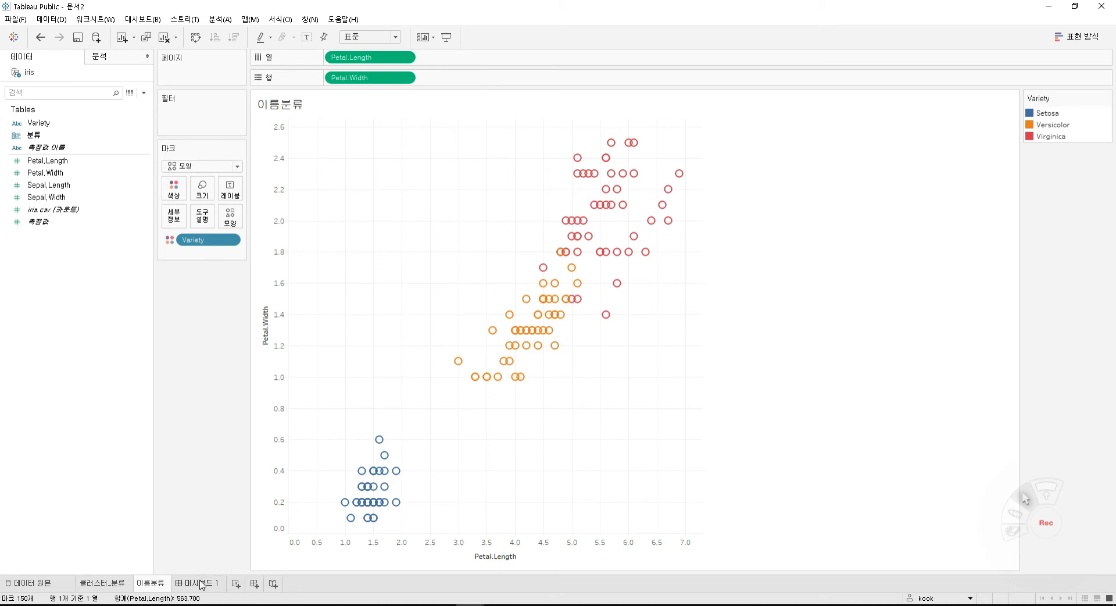
{"action": "left_click", "coordinate": [199, 582]}
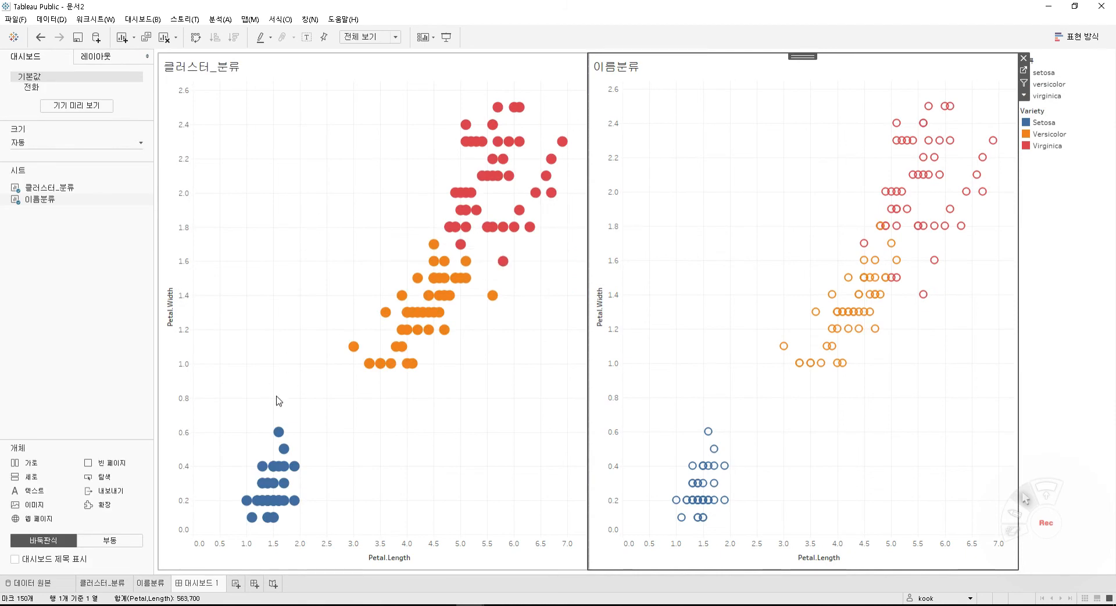
Add a new worksheet plotting Petal.Length on columns against Petal.Width on rows, with the measures disaggregated into individual marks
{"action": "left_click", "coordinate": [109, 585]}
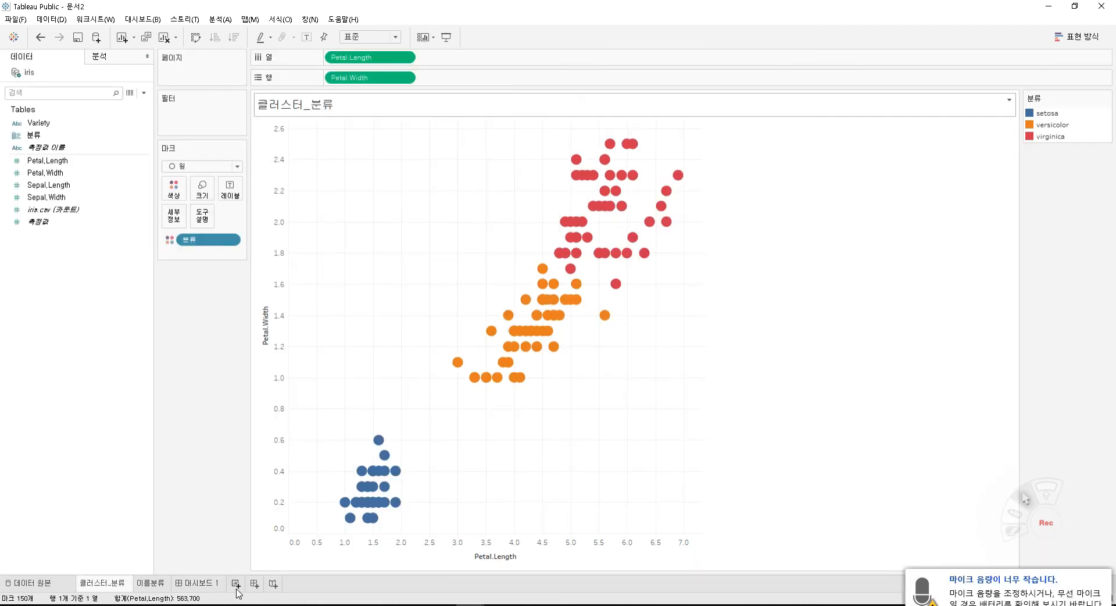
{"action": "left_click", "coordinate": [236, 583]}
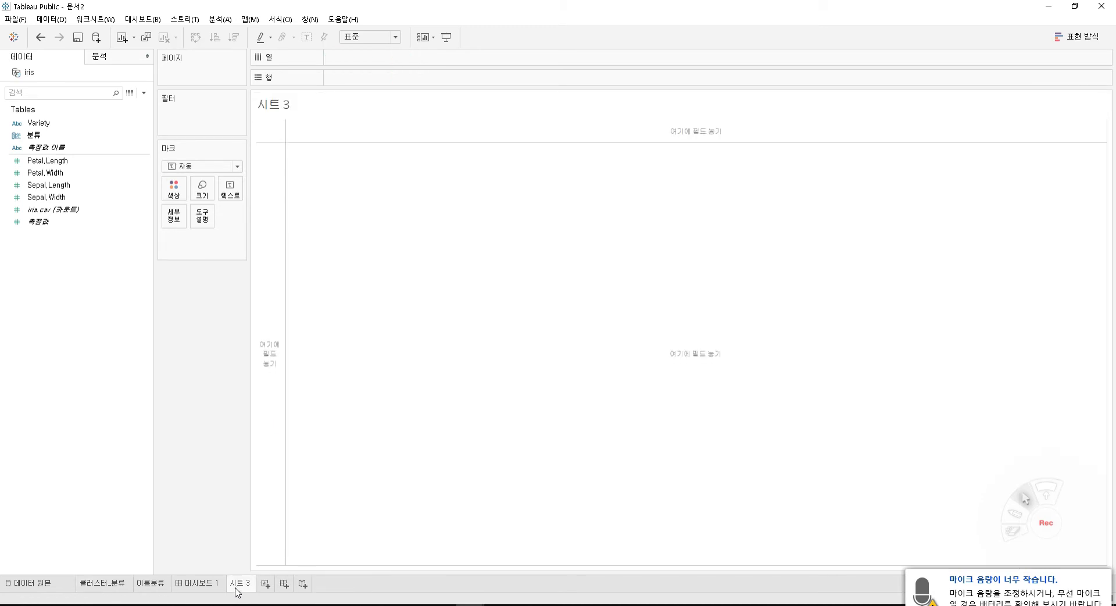
{"action": "left_click_drag", "start_coordinate": [76, 162], "coordinate": [394, 81]}
{"action": "left_click", "coordinate": [405, 78]}
{"action": "left_click", "coordinate": [404, 81]}
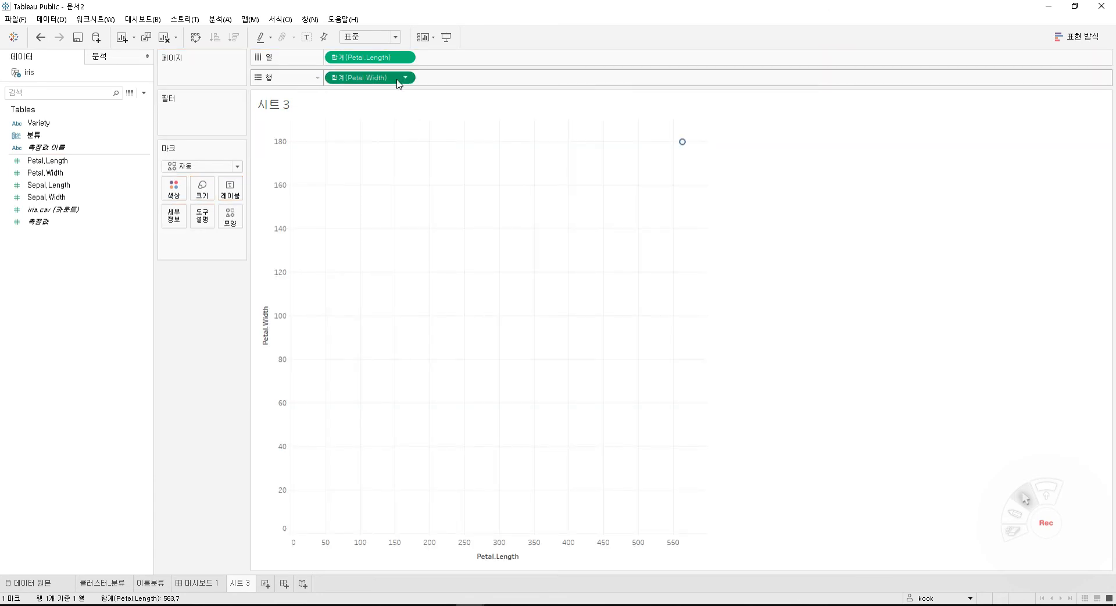
{"action": "left_click", "coordinate": [232, 21]}
{"action": "left_click", "coordinate": [235, 44]}
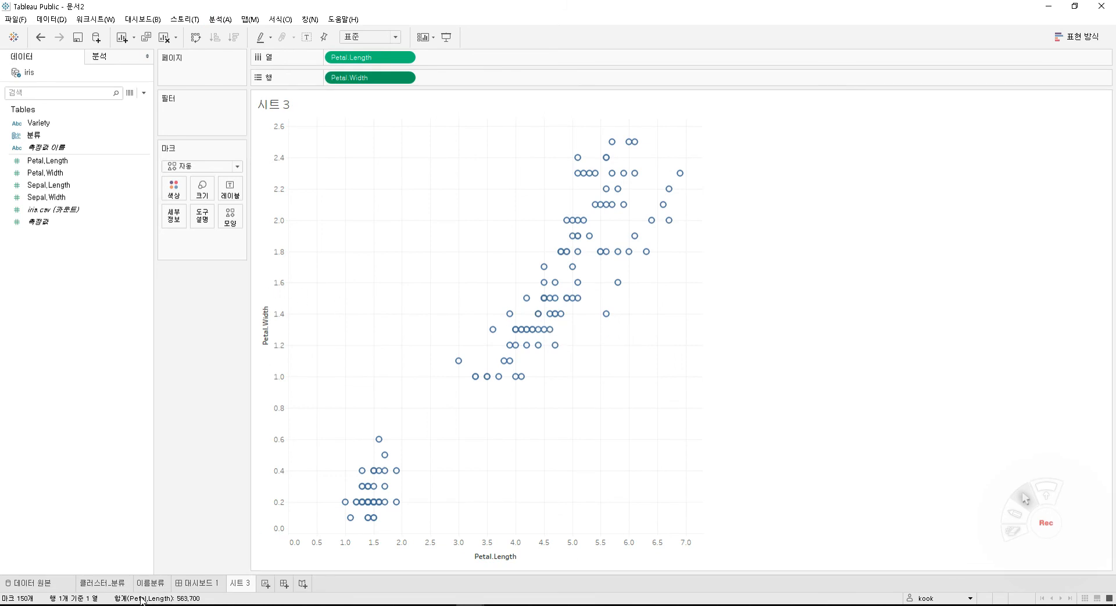
Compare the marks where versicolor and virginica meet in the 클러스터_분류 and 이름분류 scatter plots on the dashboard
{"action": "left_click", "coordinate": [149, 582]}
{"action": "left_click", "coordinate": [102, 583]}
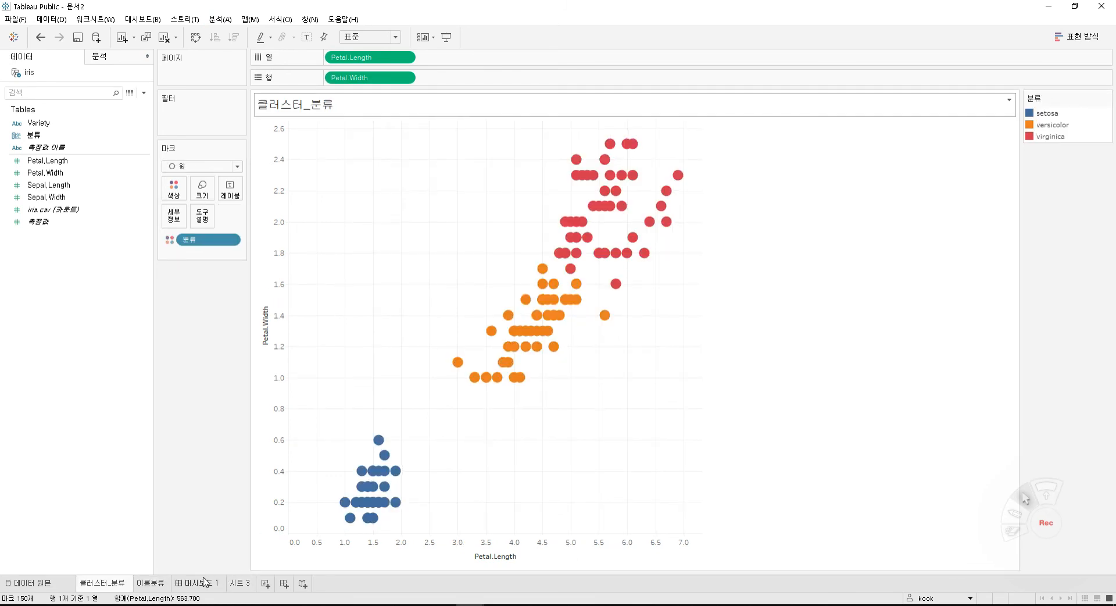
{"action": "left_click", "coordinate": [197, 582]}
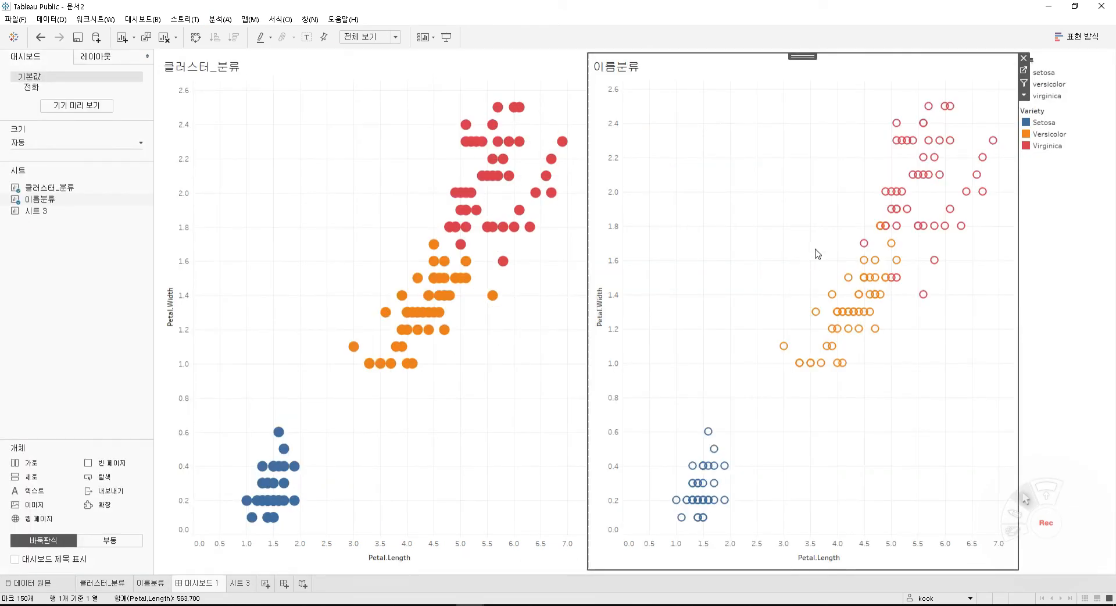
{"action": "mouse_move", "coordinate": [884, 234]}
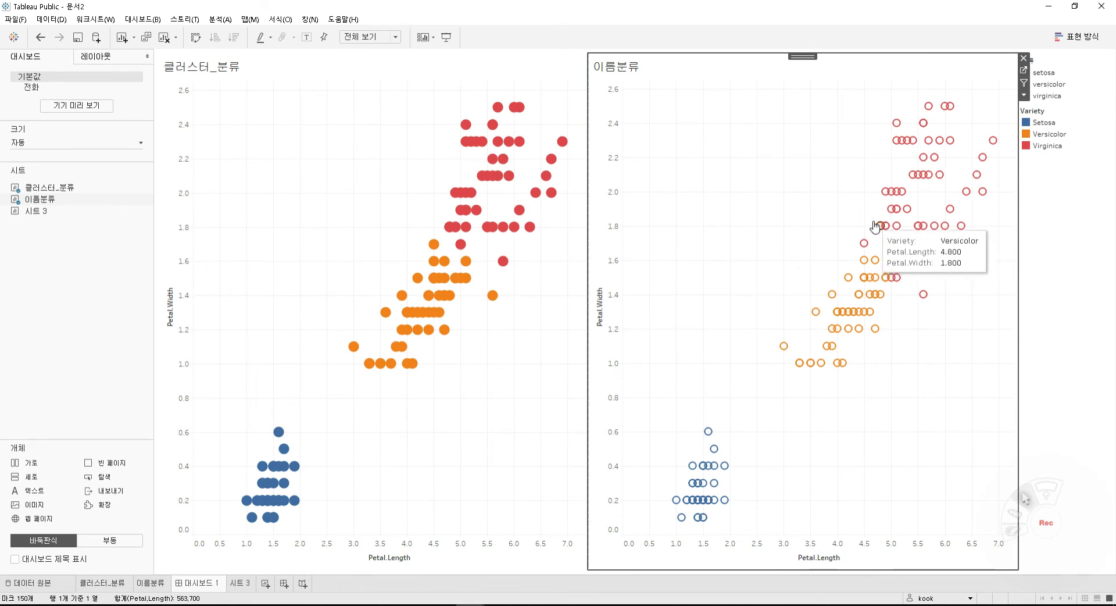
{"action": "left_click_drag", "start_coordinate": [896, 232], "coordinate": [964, 285]}
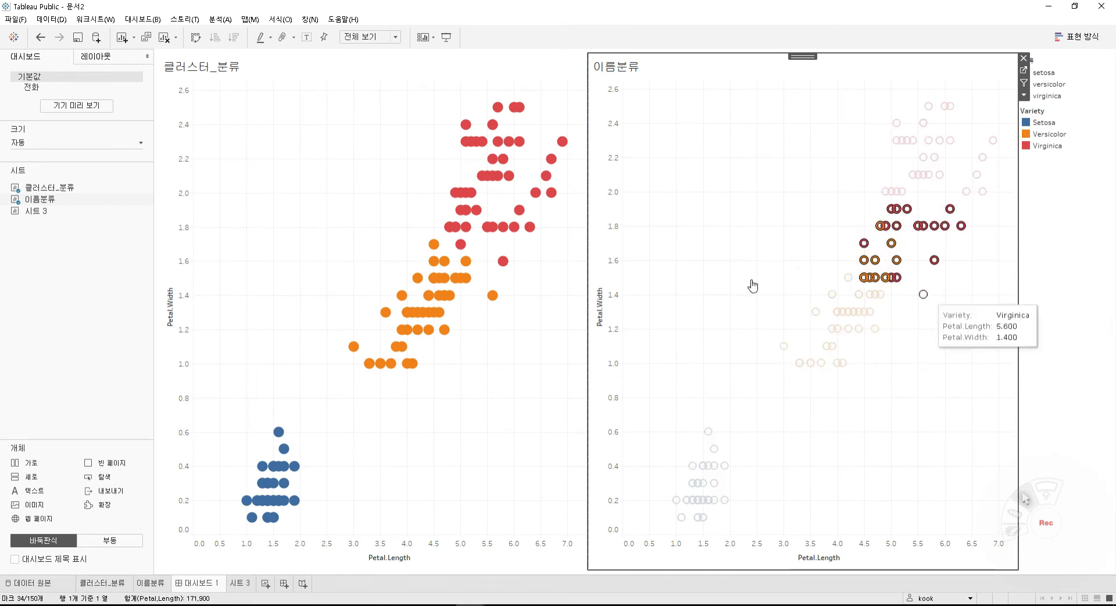
{"action": "left_click_drag", "start_coordinate": [411, 221], "coordinate": [519, 289]}
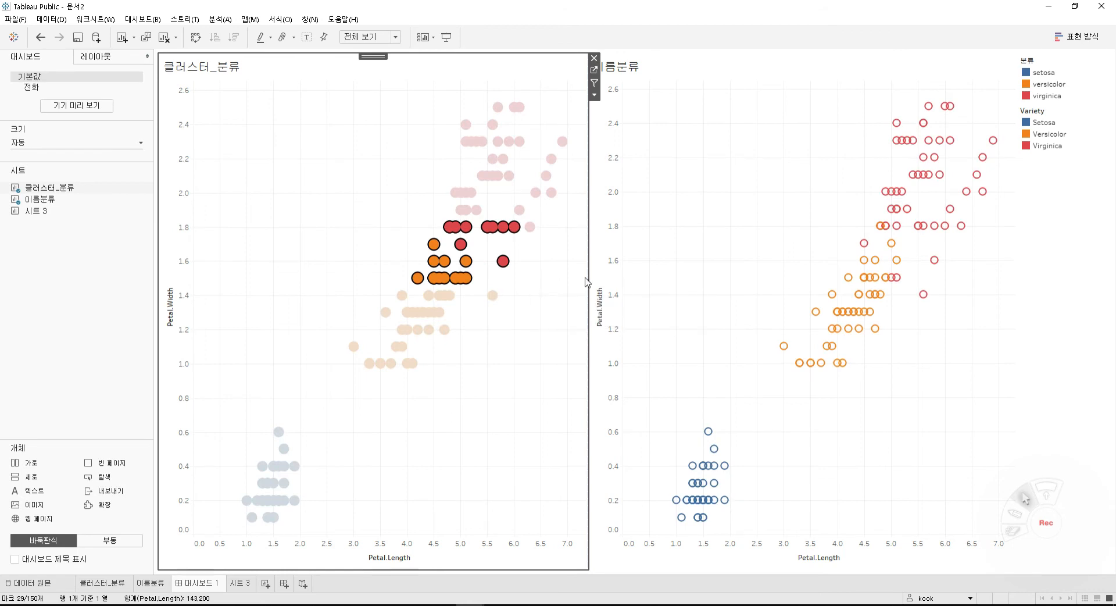
{"action": "left_click", "coordinate": [548, 274]}
{"action": "left_click", "coordinate": [705, 246]}
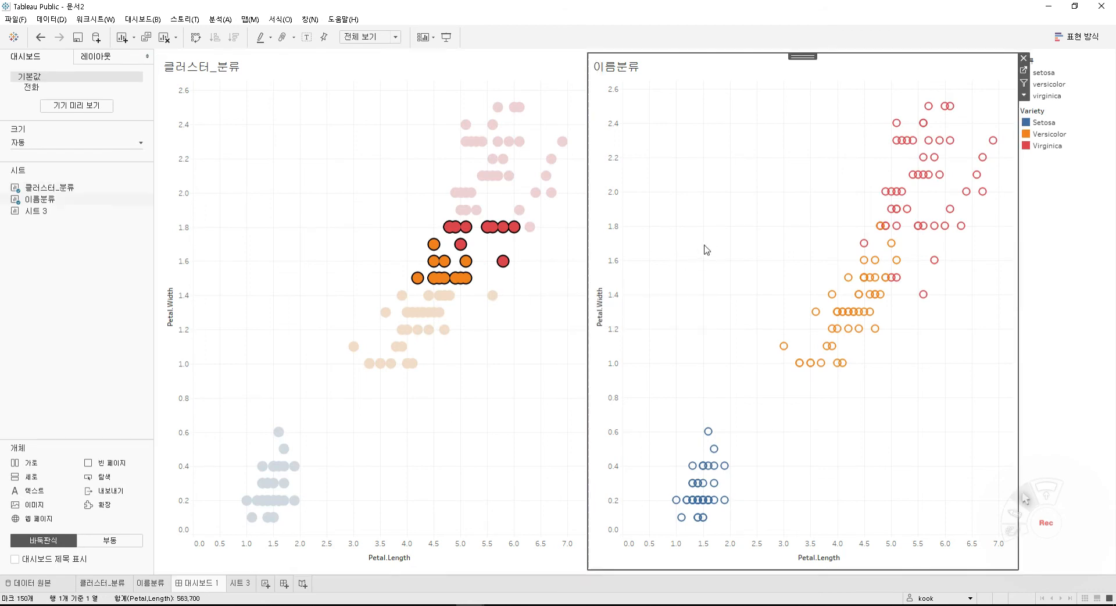
{"action": "left_click", "coordinate": [514, 321]}
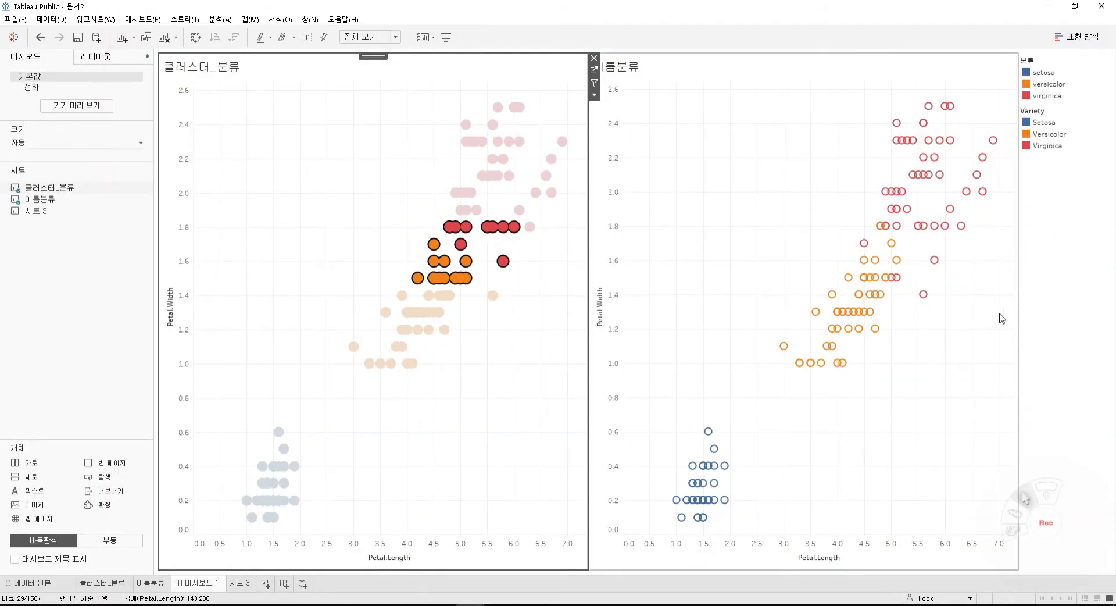
{"action": "left_click", "coordinate": [1052, 291]}
{"action": "key", "text": "Escape"}
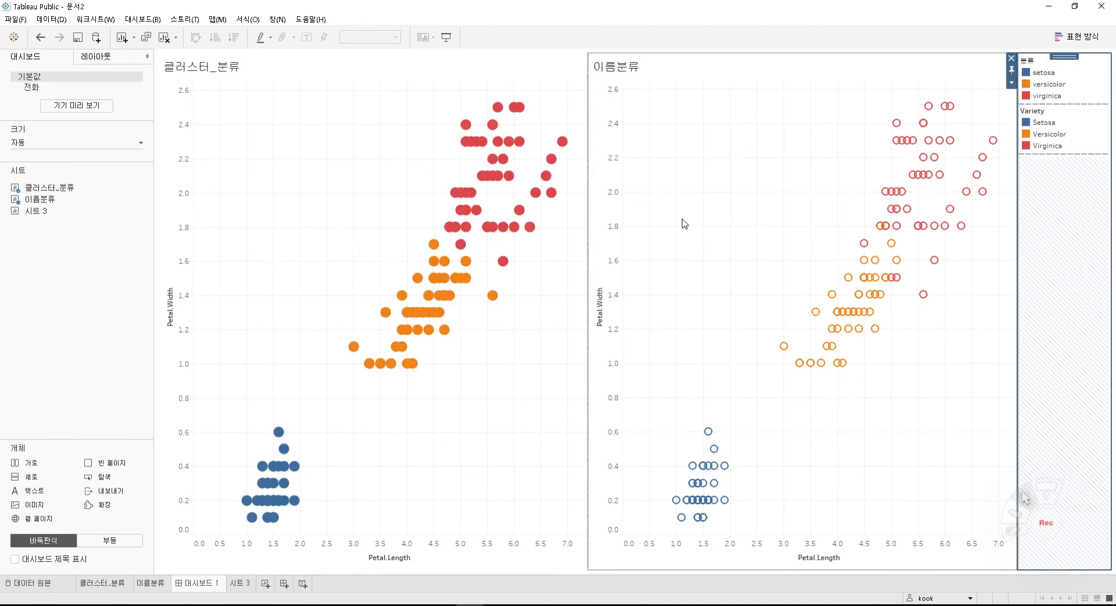
Start a calculated field named 비교 on the worksheet 시트 3
{"action": "left_click", "coordinate": [238, 584]}
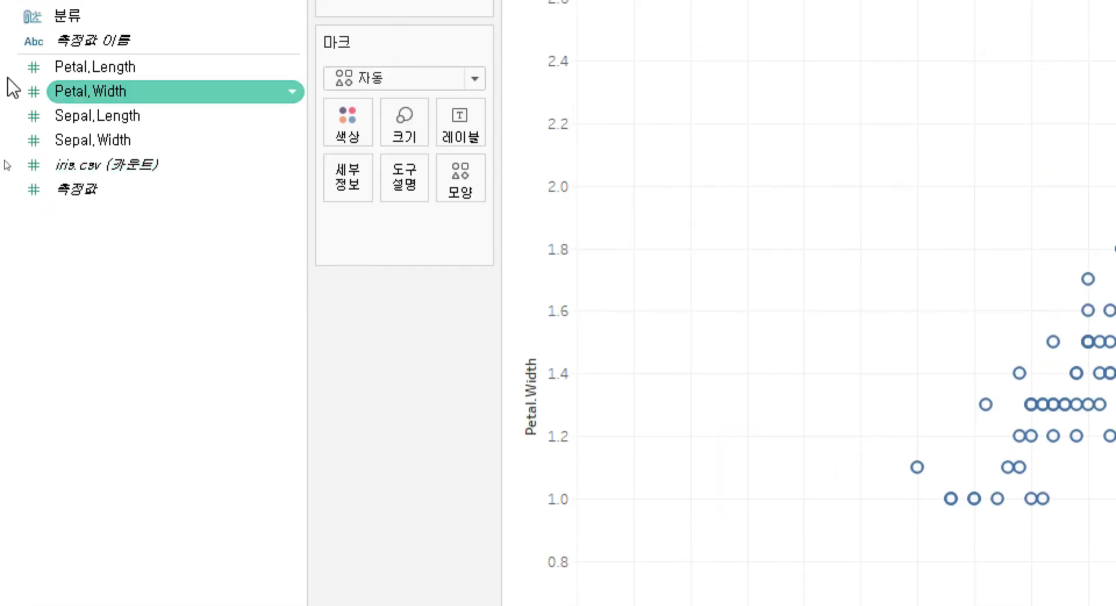
{"action": "right_click", "coordinate": [127, 380]}
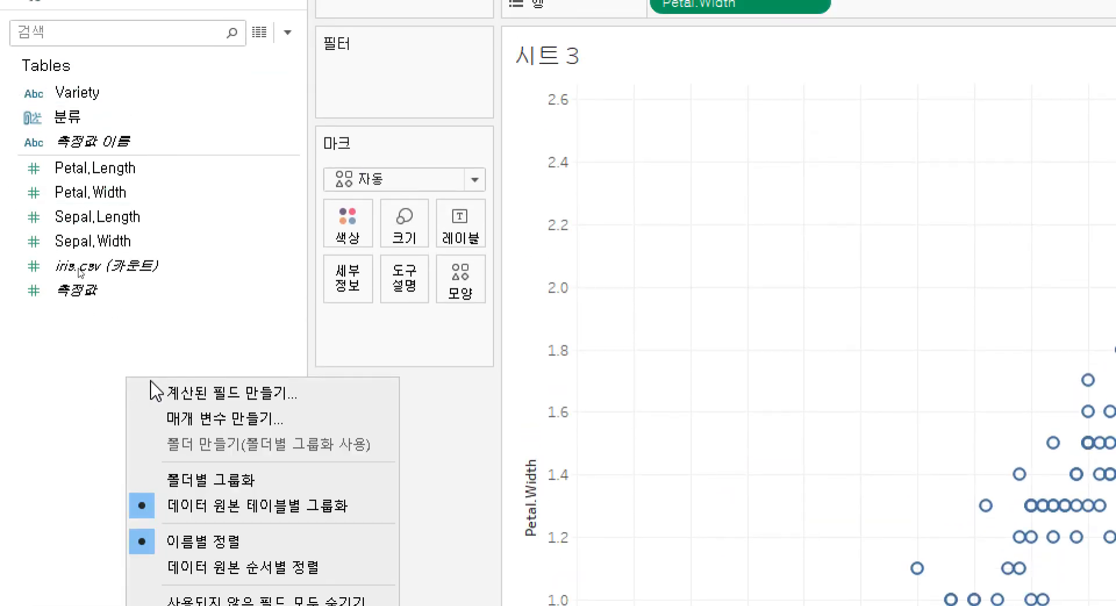
{"action": "left_click", "coordinate": [229, 401]}
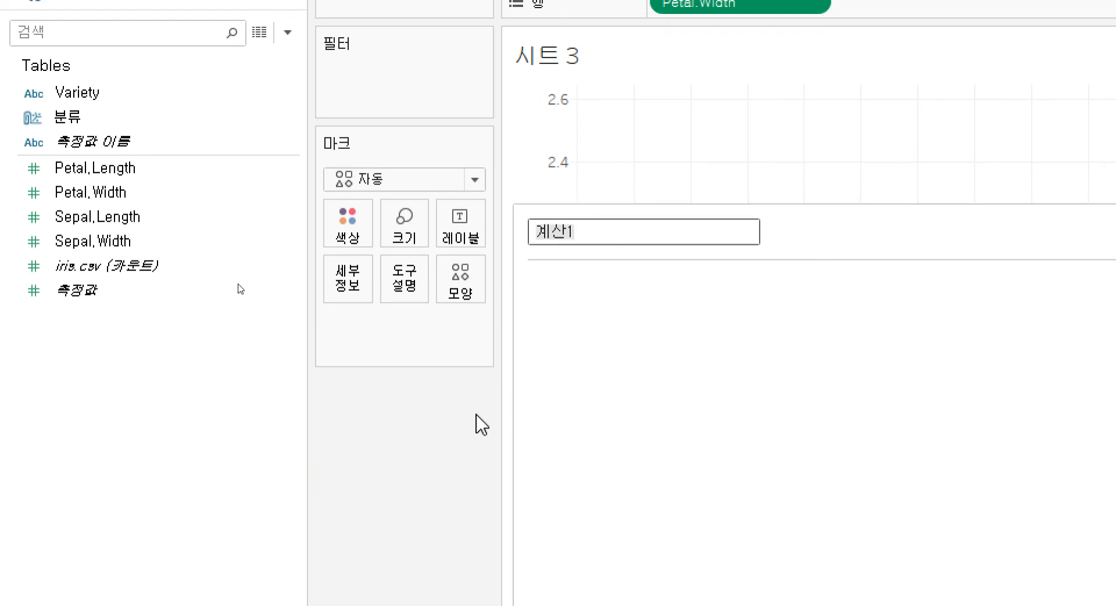
{"action": "type", "text": "비교"}
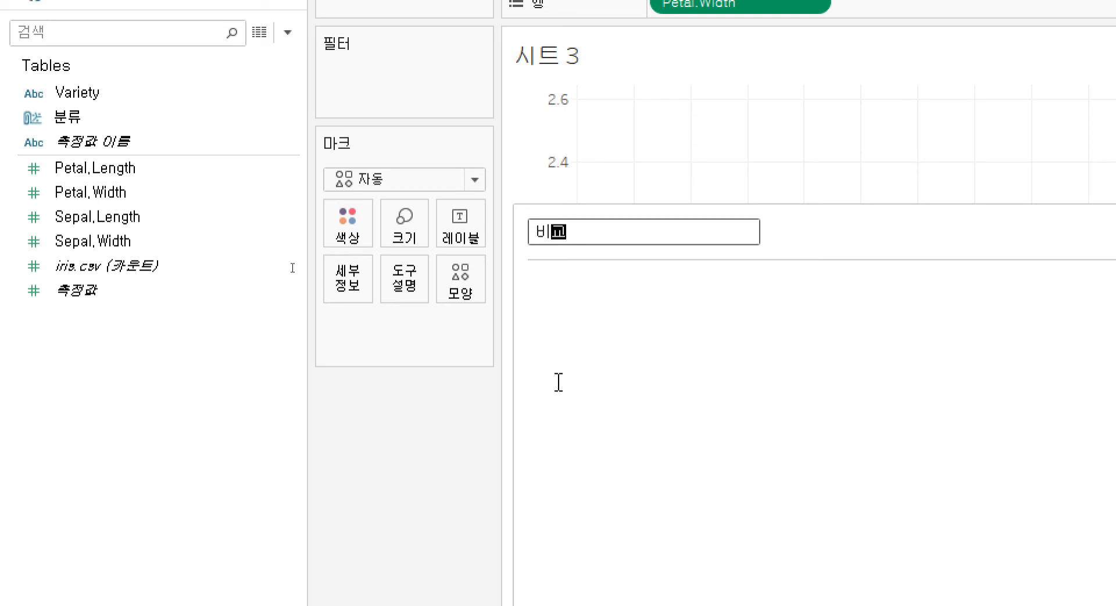
Enter the formula [Variety]==[분류] for the 비교 calculated field
{"action": "left_click", "coordinate": [643, 370]}
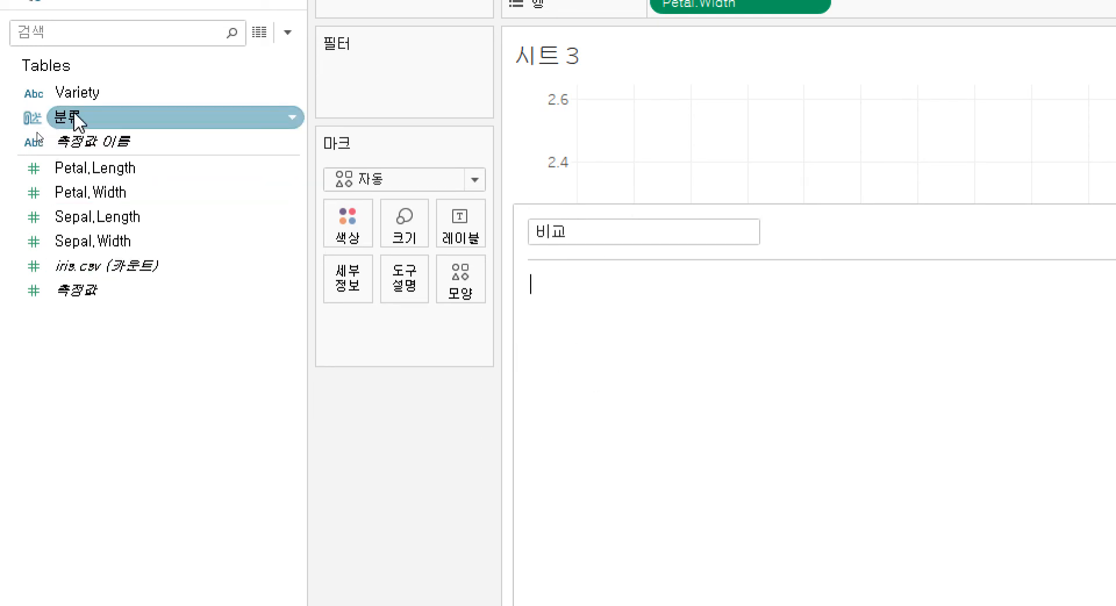
{"action": "left_click_drag", "start_coordinate": [76, 97], "coordinate": [603, 349]}
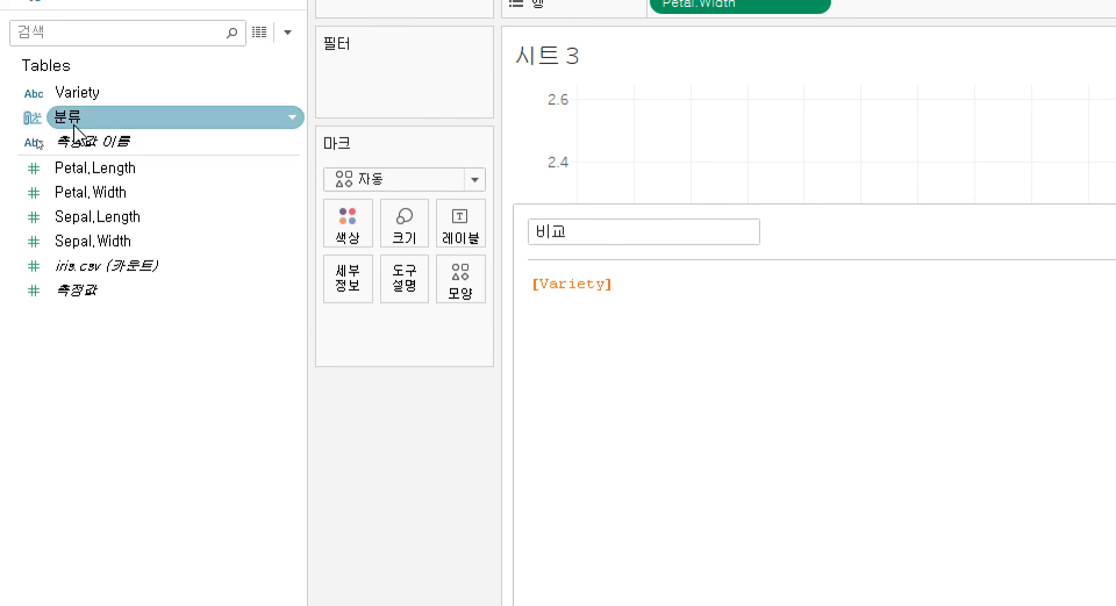
{"action": "left_click_drag", "start_coordinate": [73, 122], "coordinate": [746, 352]}
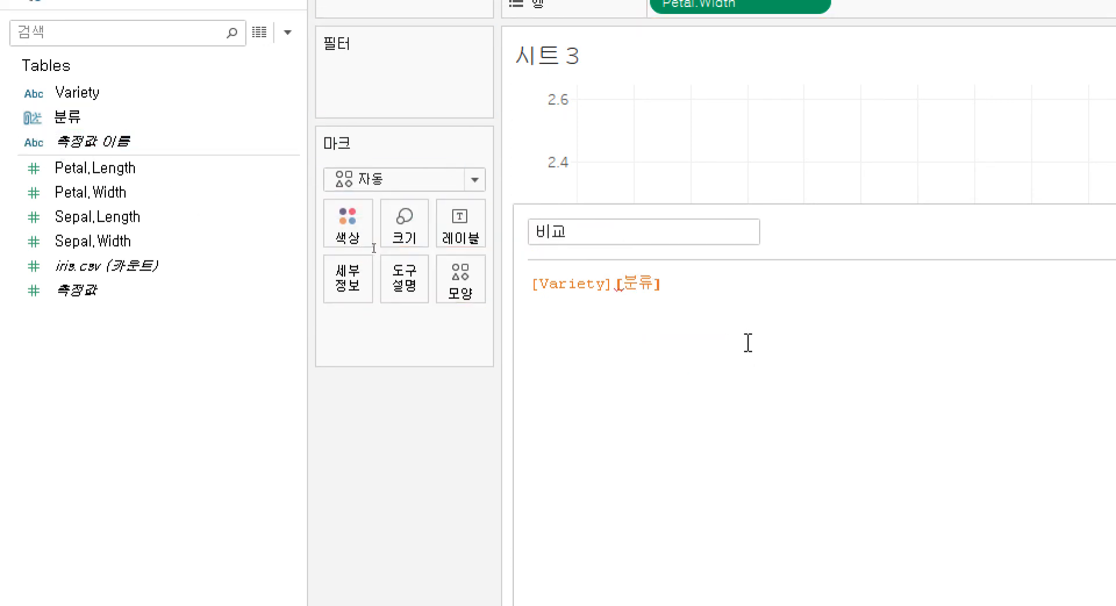
{"action": "scroll", "coordinate": [749, 342], "scroll_direction": "up", "scroll_amount": 4, "text": "ctrl"}
{"action": "left_click", "coordinate": [686, 293]}
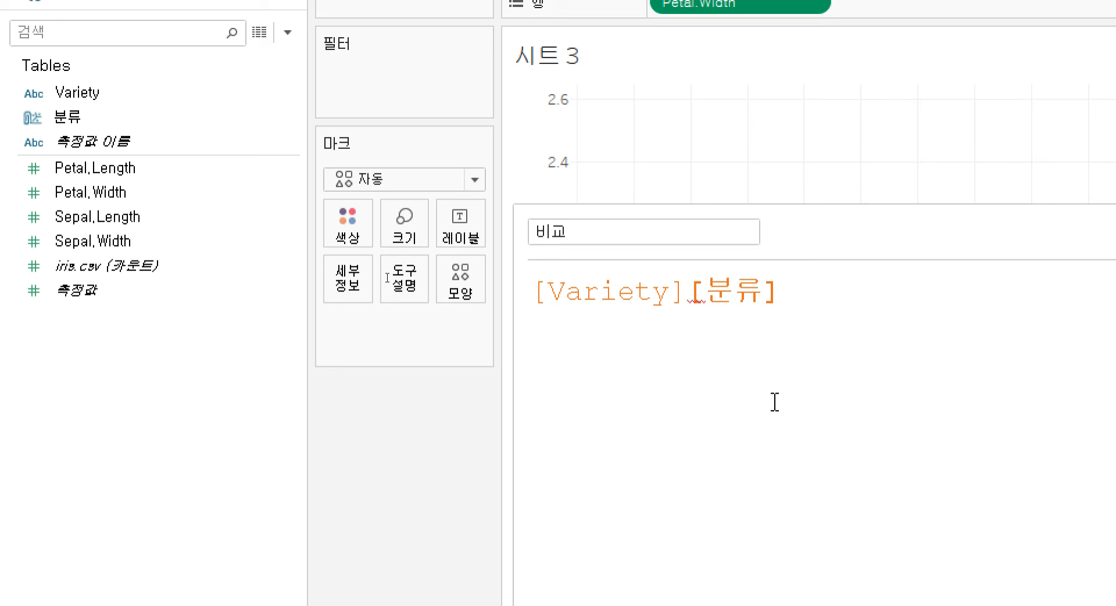
{"action": "type", "text": "="}
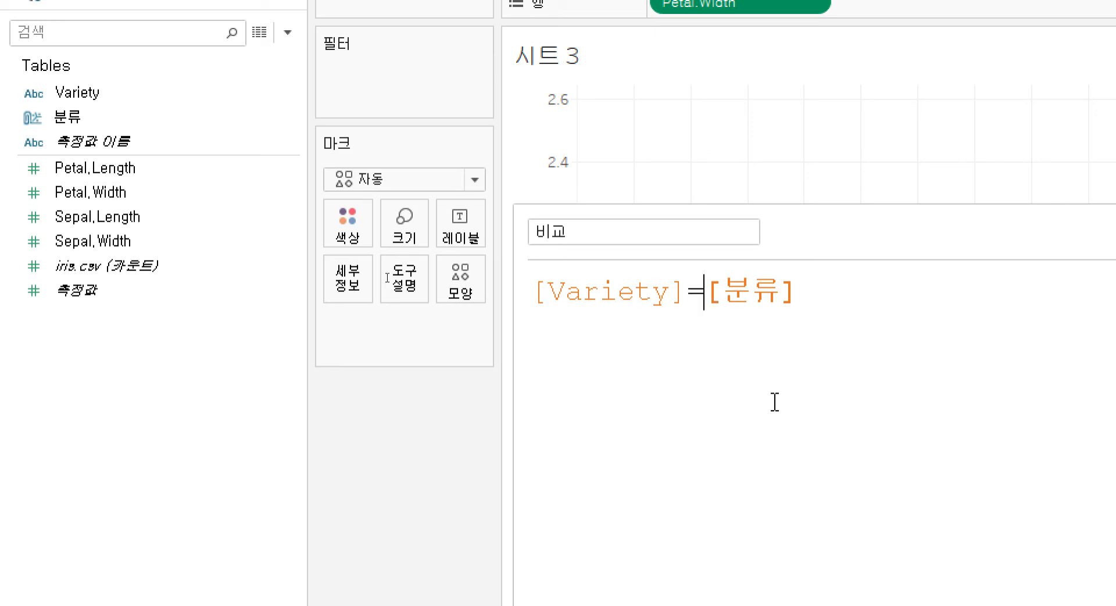
{"action": "type", "text": "="}
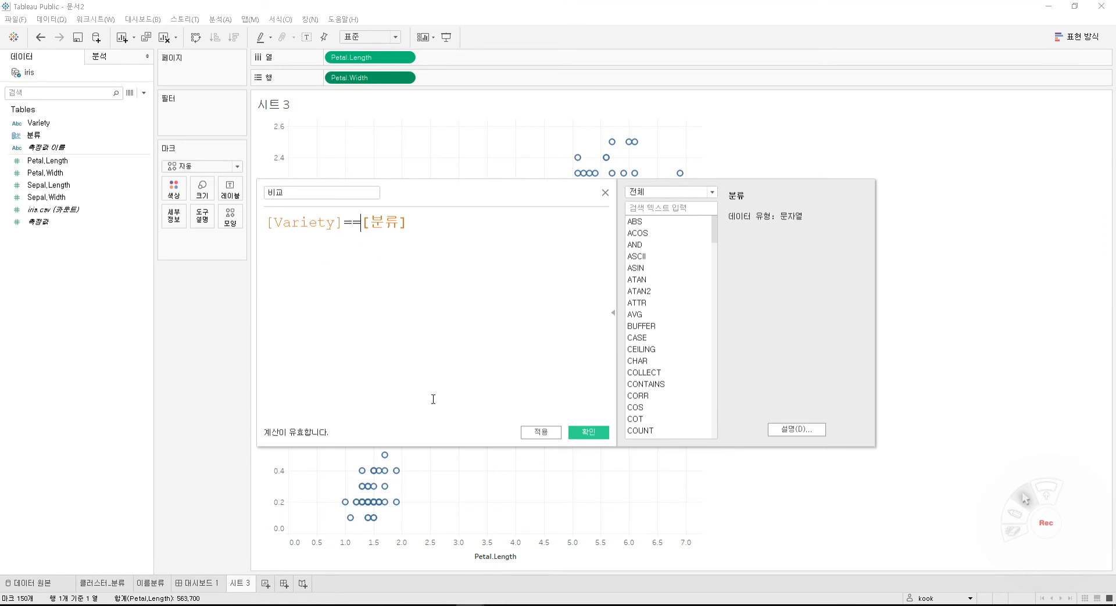
Apply and accept the 비교 calculated field, and color the scatter plot's marks by it
{"action": "left_click", "coordinate": [546, 432]}
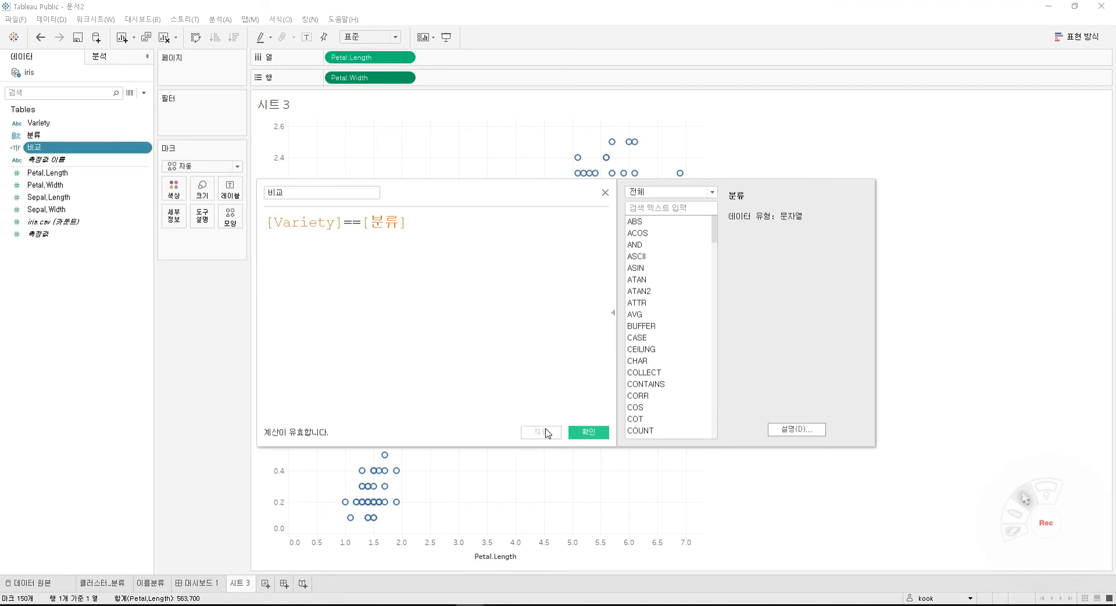
{"action": "left_click", "coordinate": [579, 433]}
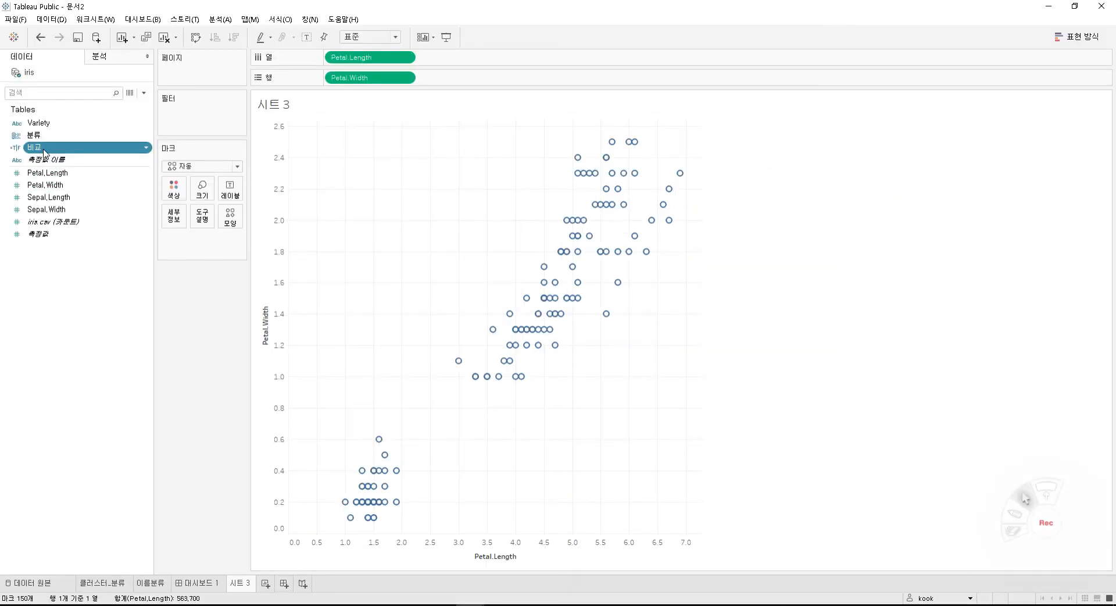
{"action": "left_click_drag", "start_coordinate": [50, 149], "coordinate": [177, 197]}
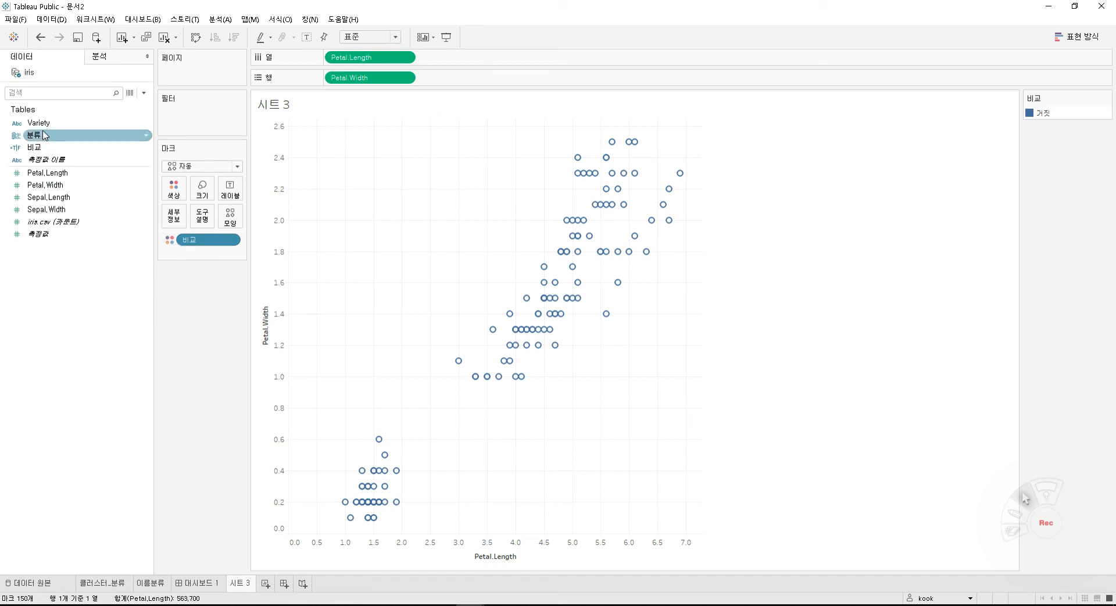
Inspect the member names in the 분류 group and leave the group unchanged
{"action": "left_click", "coordinate": [43, 135]}
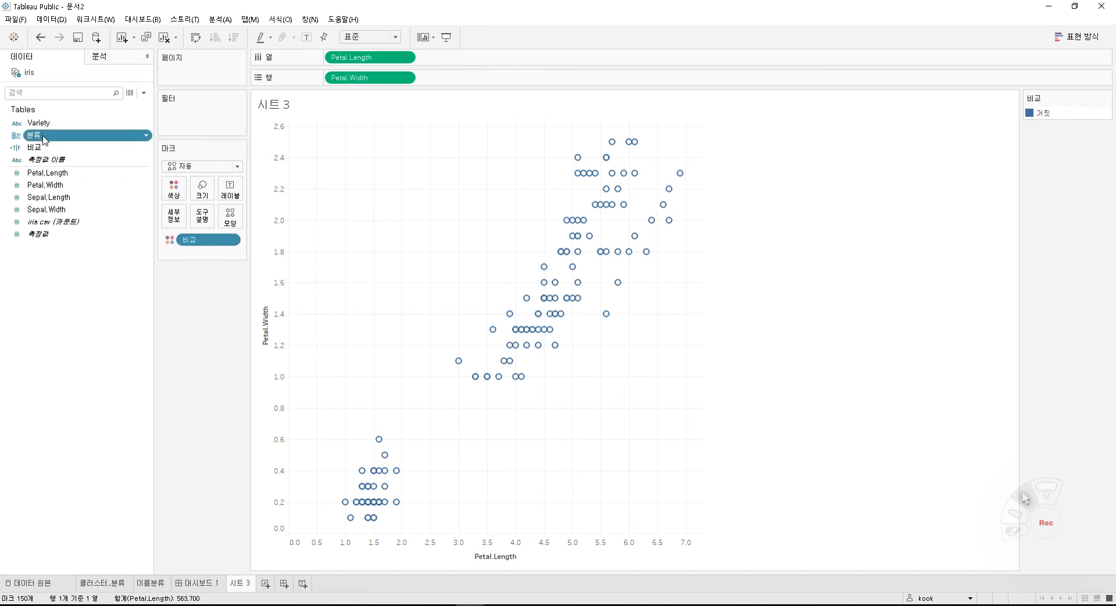
{"action": "right_click", "coordinate": [43, 139]}
{"action": "left_click", "coordinate": [96, 206]}
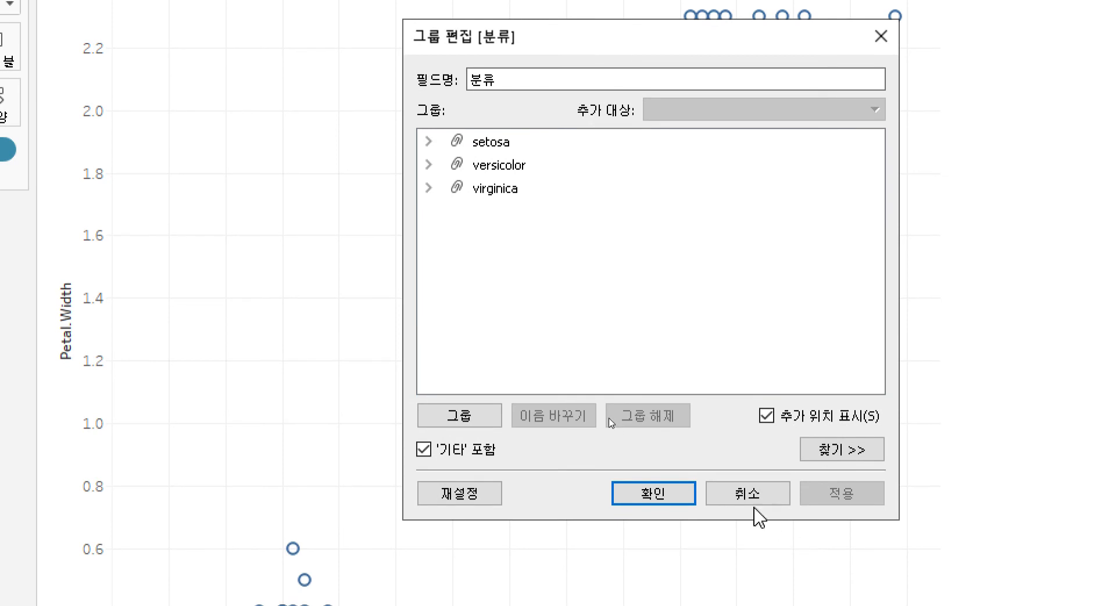
{"action": "left_click", "coordinate": [748, 549]}
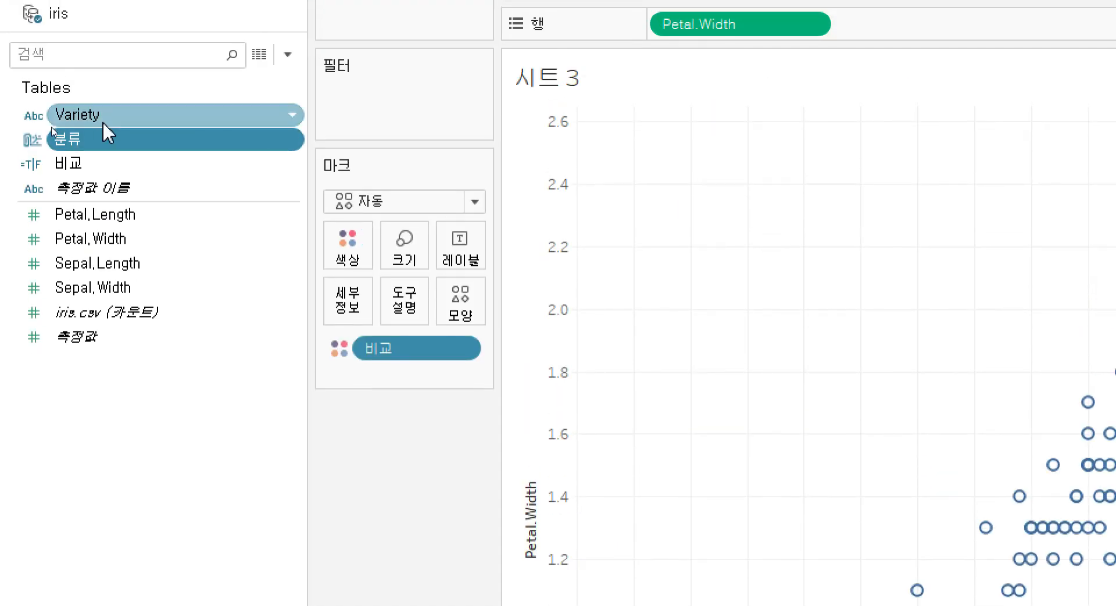
View the underlying iris data and compare the spelling of the Variety and 분류 values row by row
{"action": "right_click", "coordinate": [104, 117]}
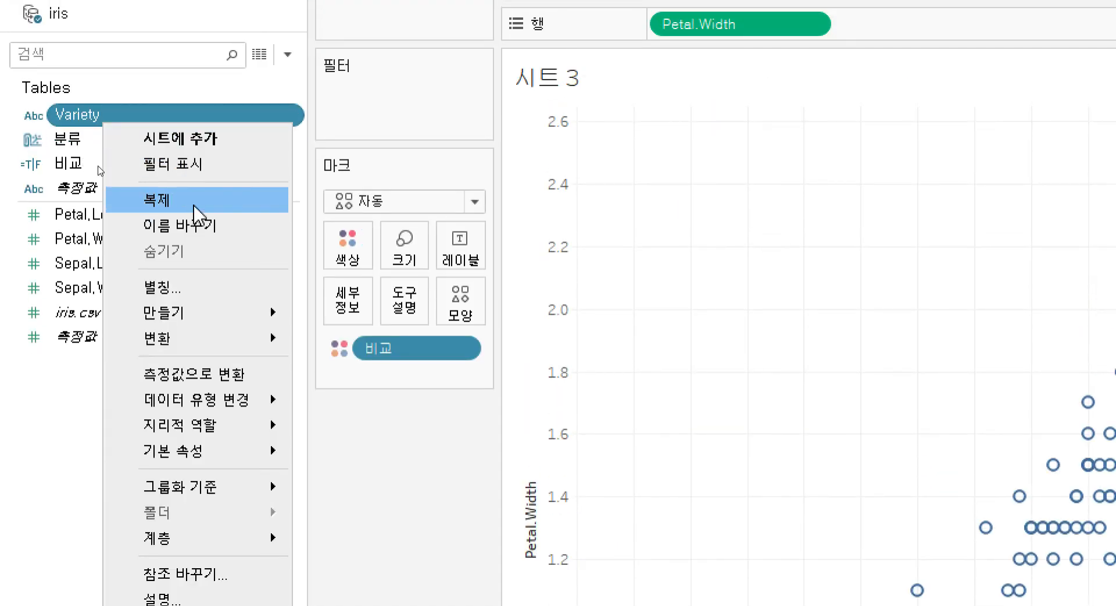
{"action": "left_click", "coordinate": [260, 81]}
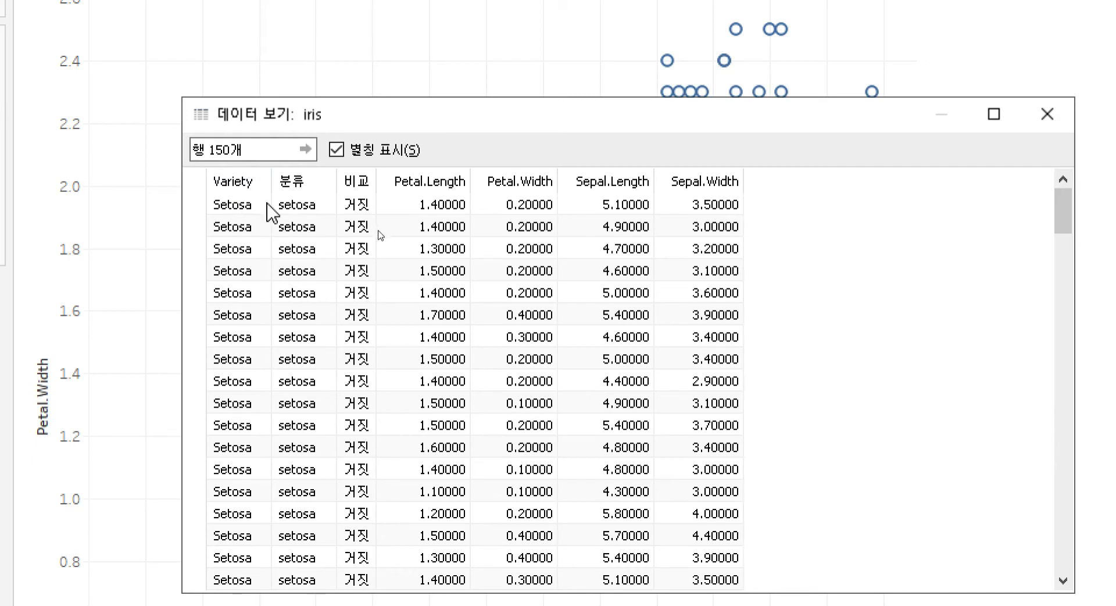
{"action": "left_click_drag", "start_coordinate": [252, 208], "coordinate": [276, 258]}
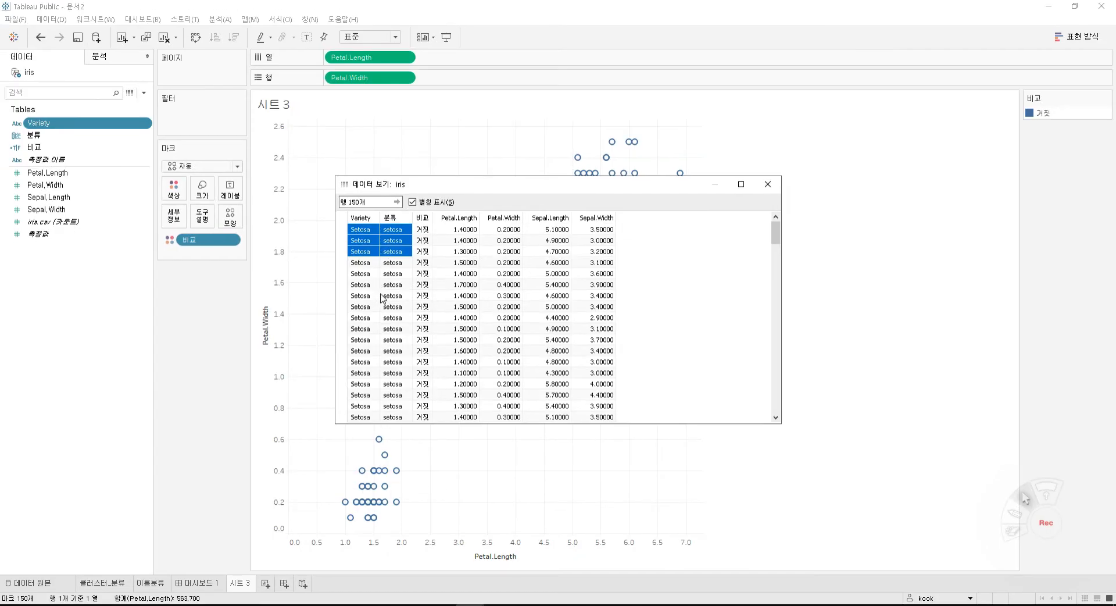
{"action": "left_click", "coordinate": [278, 337]}
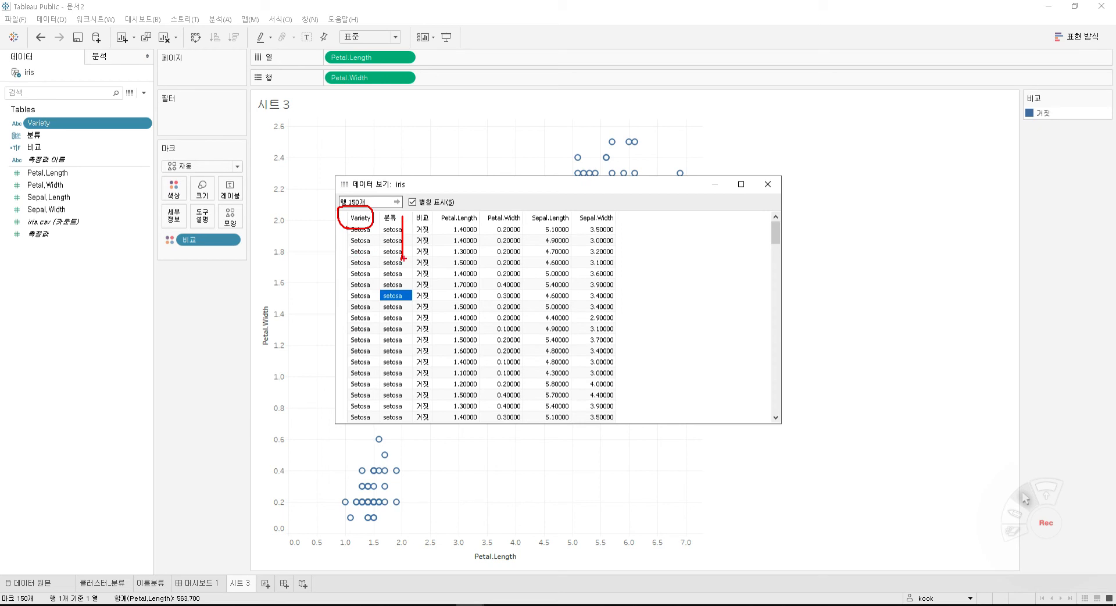
Recheck the capitalization of the Variety and 분류 values in the underlying iris data, closing the data view when done
{"action": "key", "text": "Escape"}
{"action": "key", "text": "Escape"}
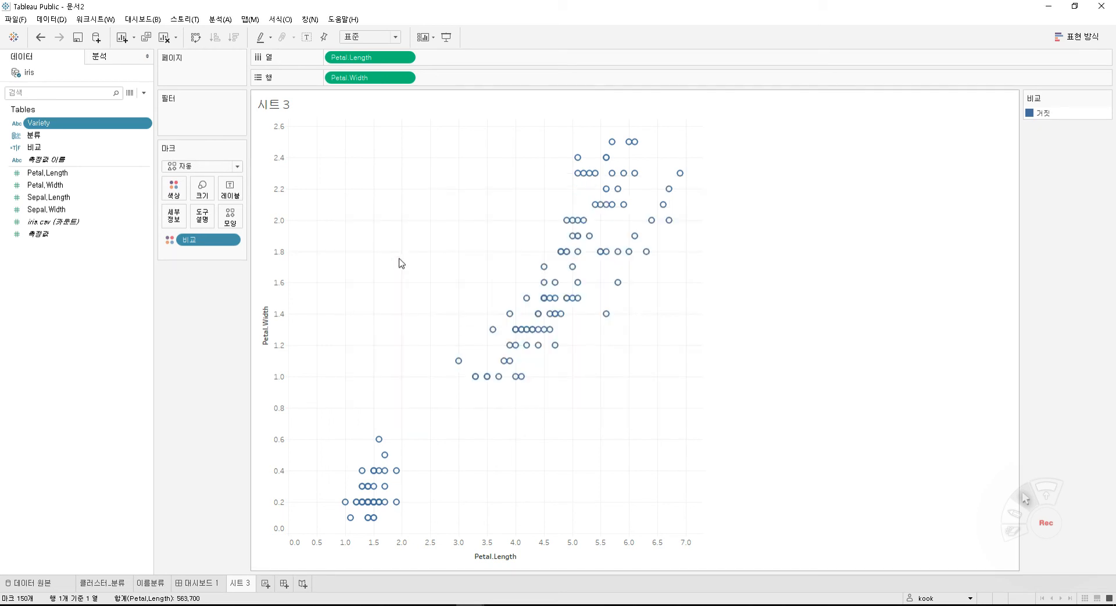
{"action": "left_click", "coordinate": [130, 93]}
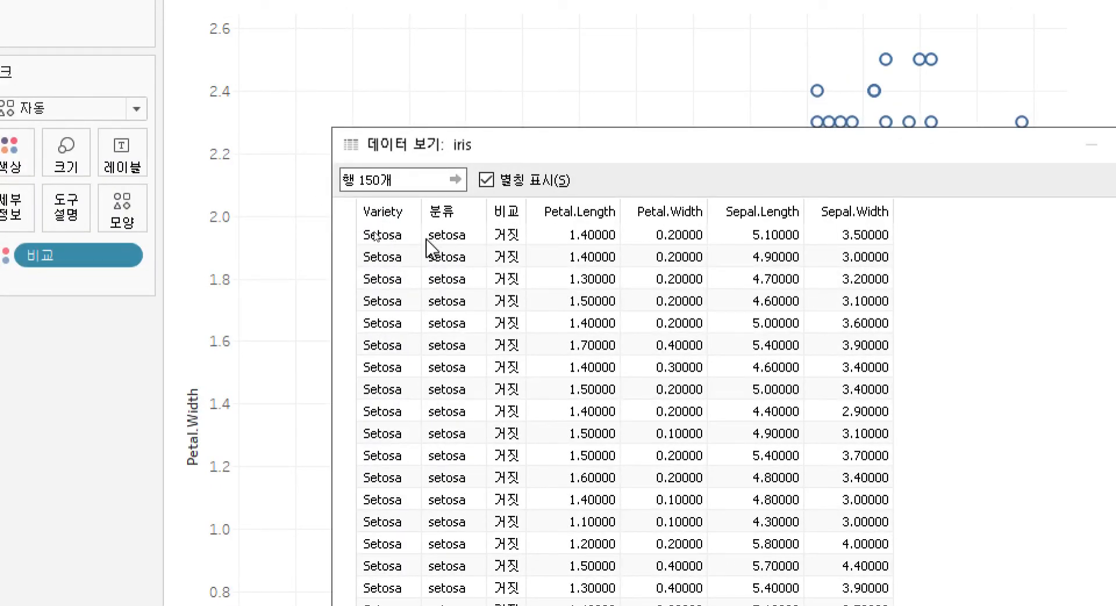
{"action": "key", "text": "Escape"}
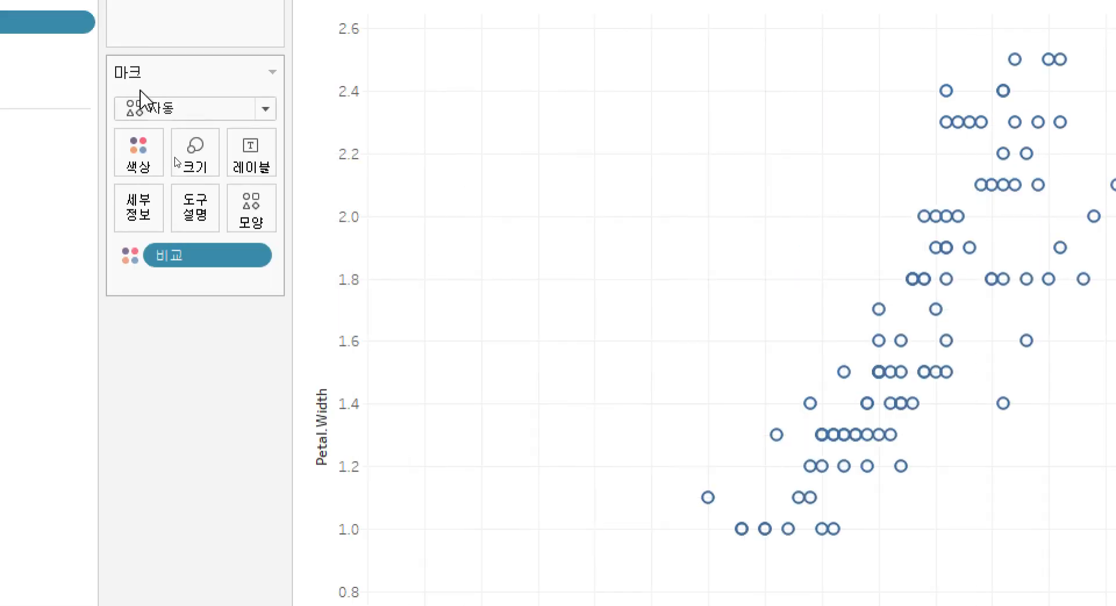
Edit the 분류 group and rename its setosa member to Setosa
{"action": "left_click", "coordinate": [86, 161]}
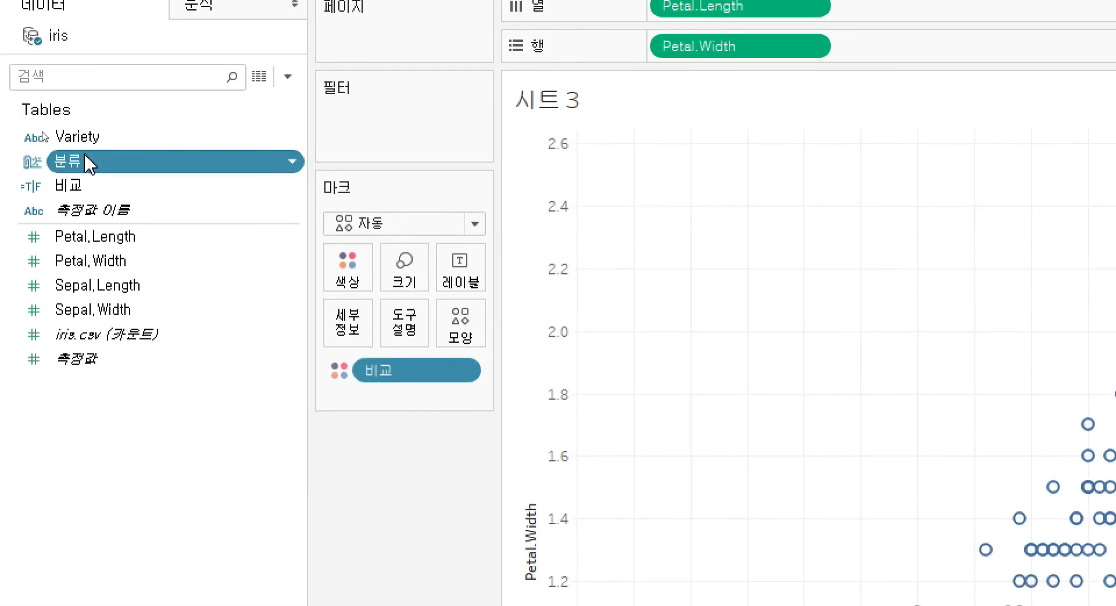
{"action": "right_click", "coordinate": [86, 161]}
{"action": "left_click", "coordinate": [169, 297]}
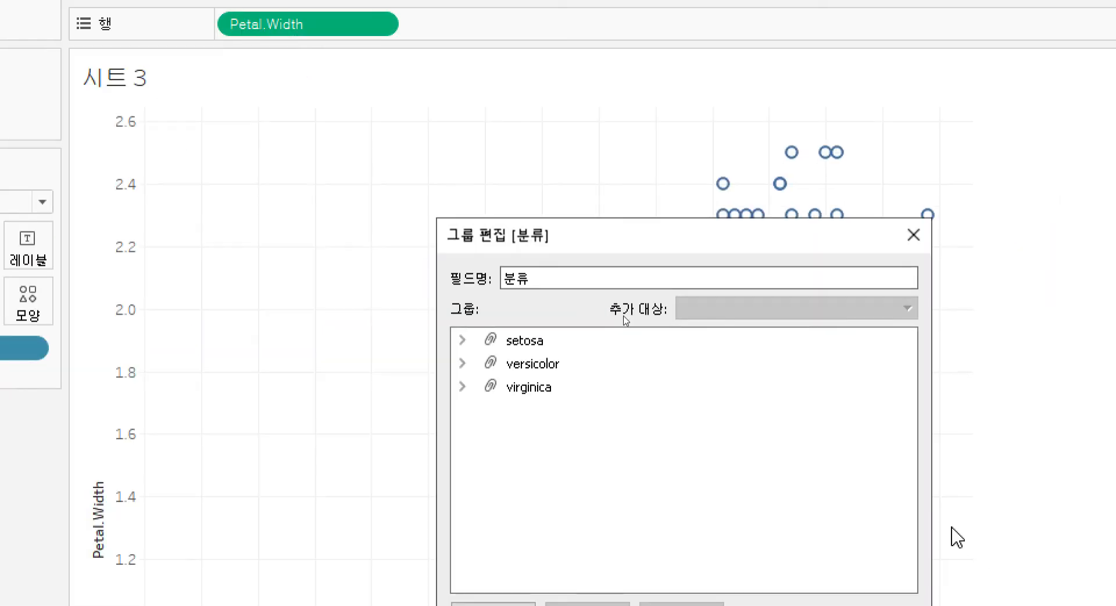
{"action": "right_click", "coordinate": [513, 347]}
{"action": "left_click", "coordinate": [556, 387]}
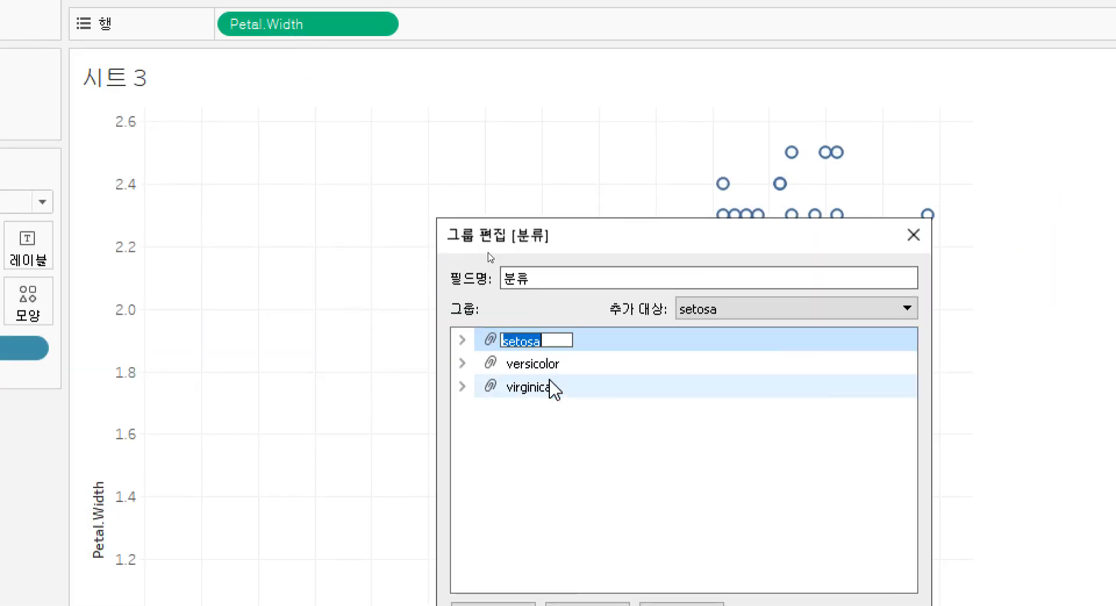
{"action": "left_click", "coordinate": [513, 343]}
{"action": "key", "text": "BackSpace"}
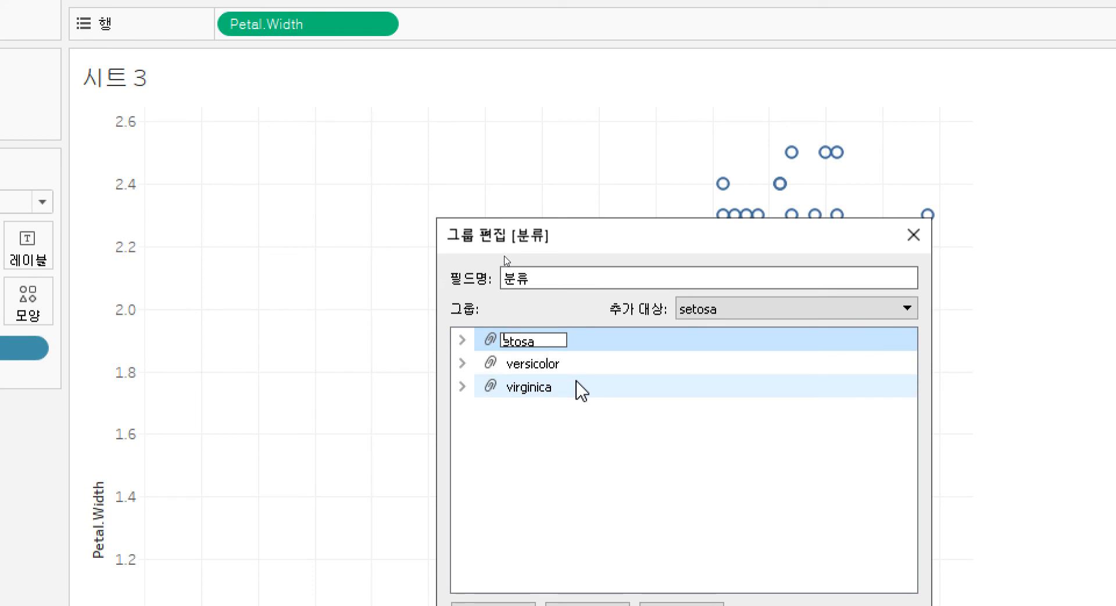
{"action": "type", "text": "S"}
Rename the versicolor member of the 분류 group to Versicolor
{"action": "left_click", "coordinate": [543, 369]}
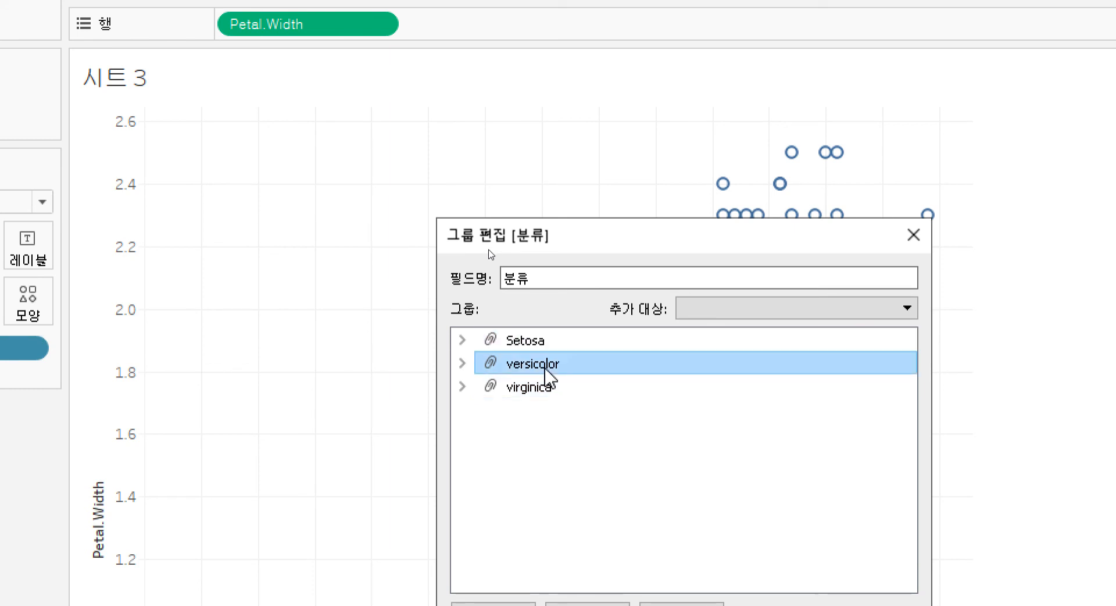
{"action": "left_click", "coordinate": [521, 372]}
{"action": "left_click", "coordinate": [511, 364]}
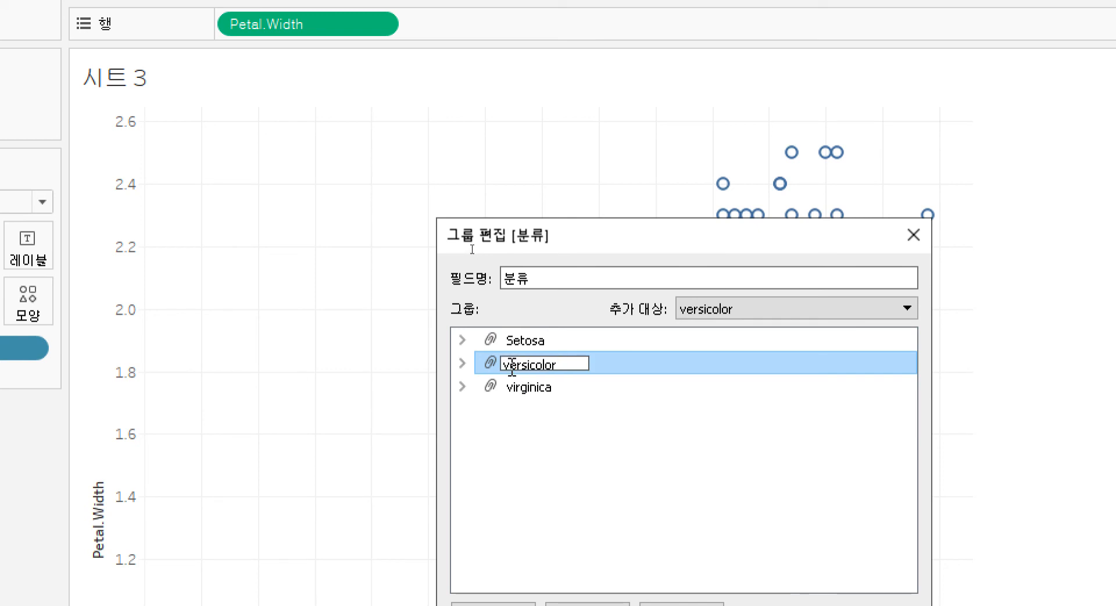
{"action": "key", "text": "BackSpace"}
{"action": "type", "text": "V"}
{"action": "key", "text": "Down"}
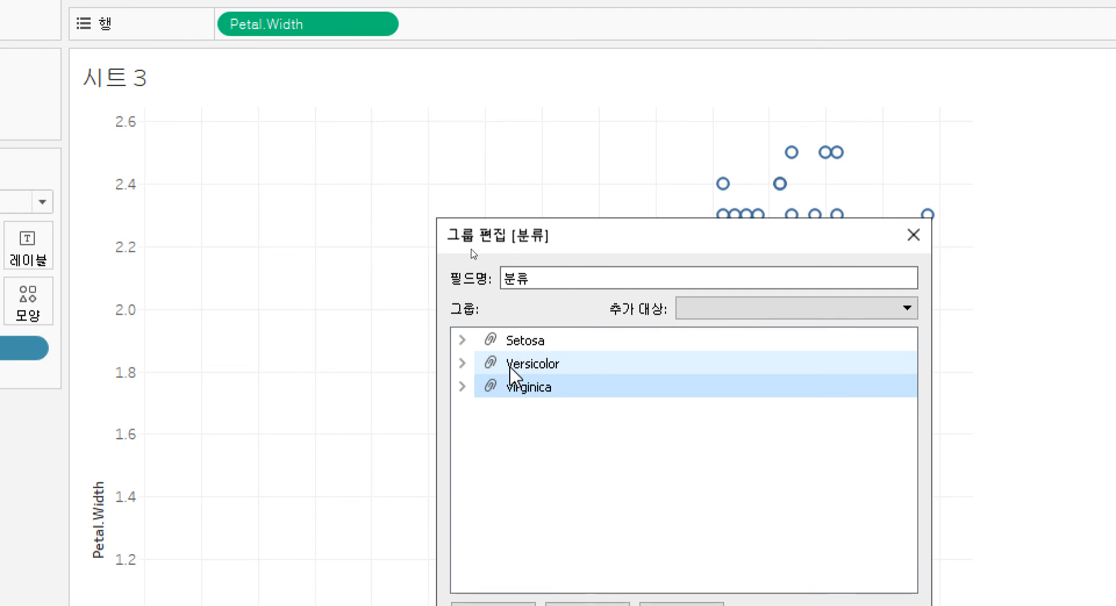
Rename the virginica member of the 분류 group to Virginica, and apply and accept the group changes
{"action": "right_click", "coordinate": [518, 388]}
{"action": "left_click", "coordinate": [563, 424]}
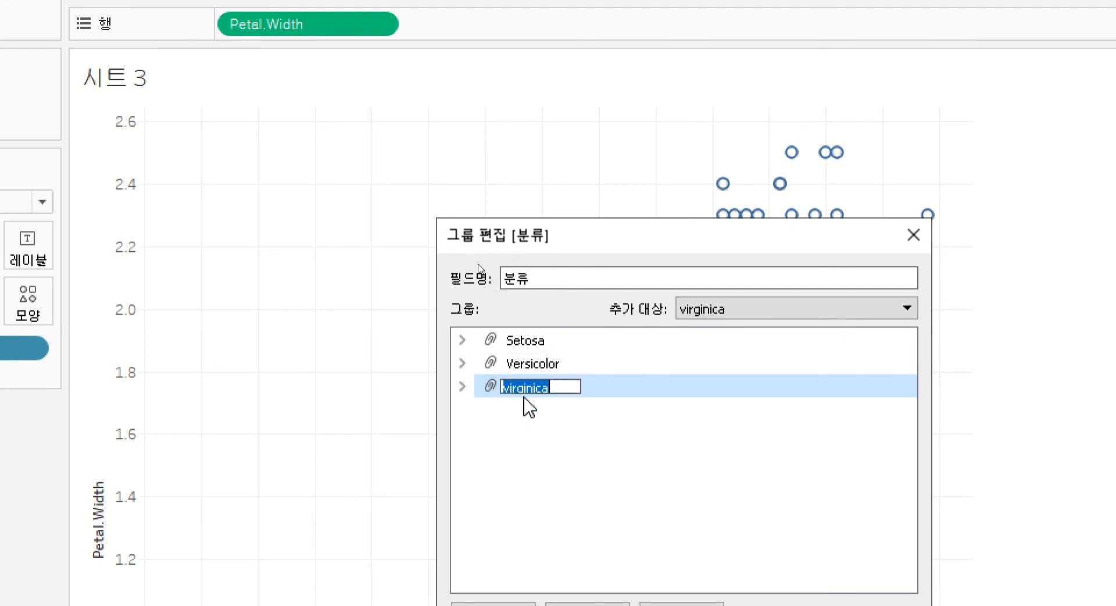
{"action": "left_click", "coordinate": [510, 387]}
{"action": "key", "text": "BackSpace"}
{"action": "key", "text": "BackSpace"}
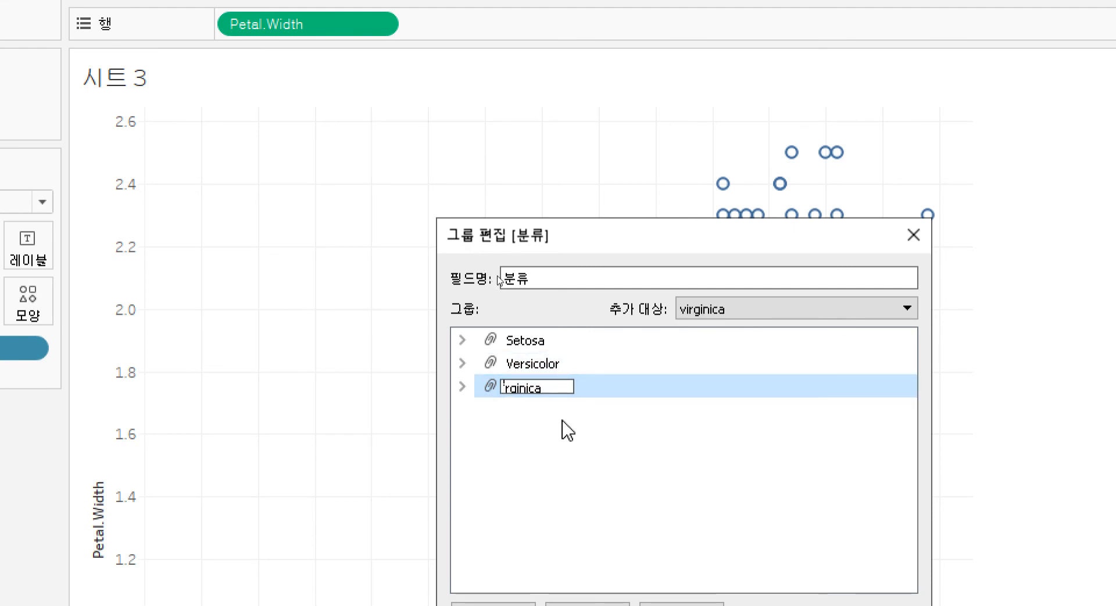
{"action": "type", "text": "Vi"}
{"action": "key", "text": "Return"}
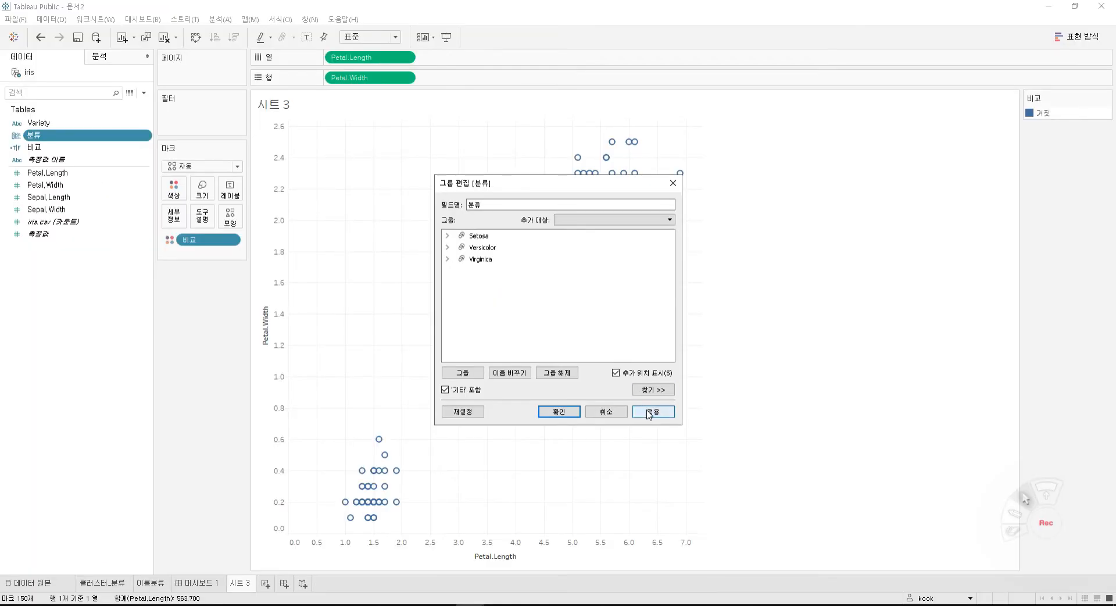
{"action": "left_click", "coordinate": [650, 411]}
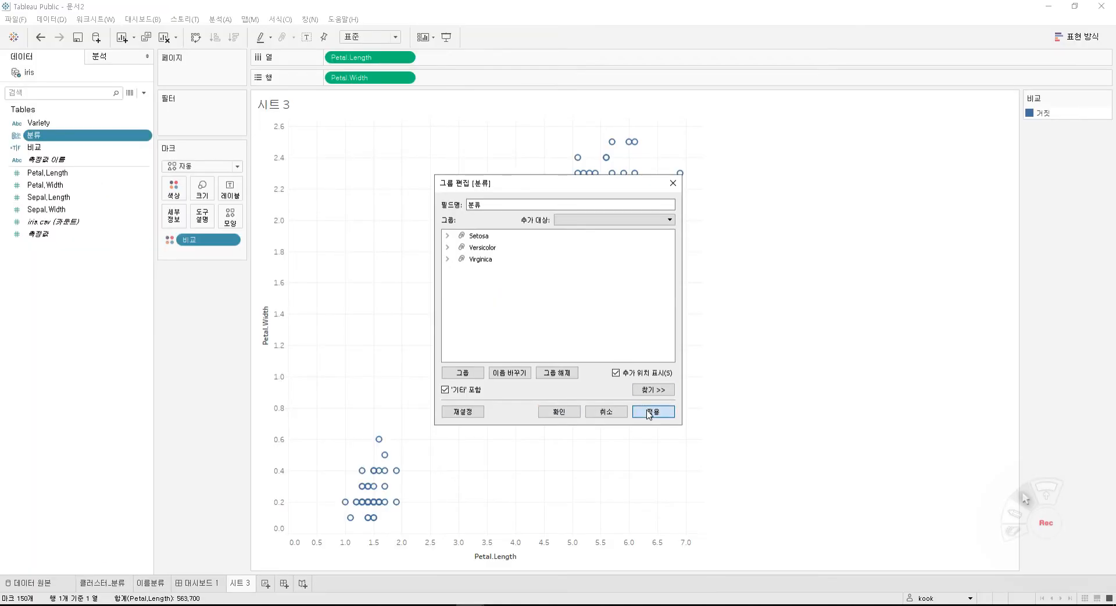
{"action": "left_click", "coordinate": [561, 411]}
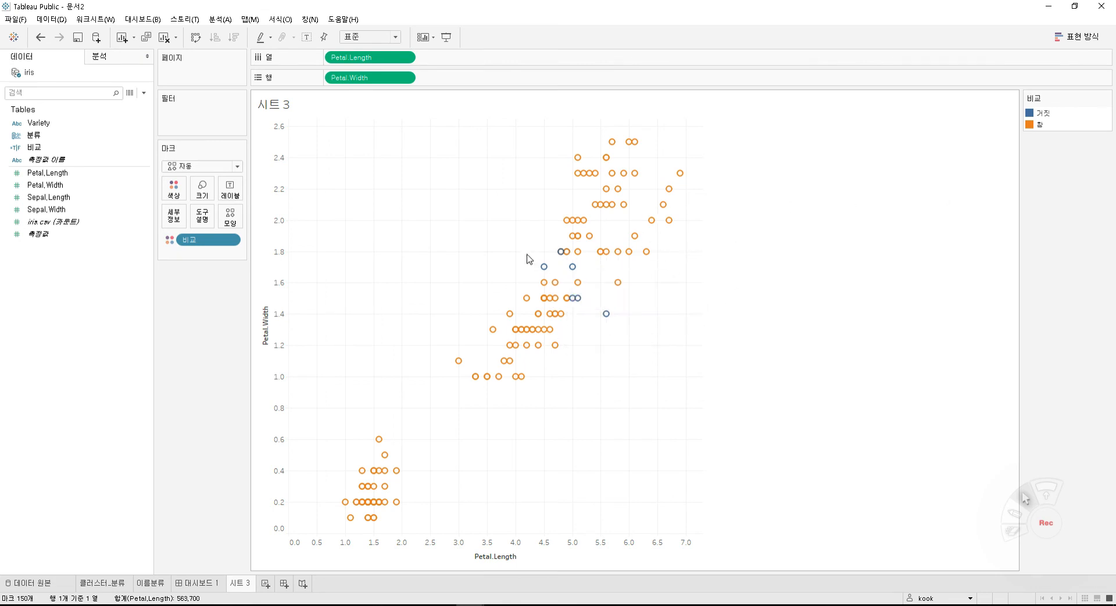
Select the scatter plot marks around the mismatched 거짓 points to inspect them, and clear the selection
{"action": "left_click_drag", "start_coordinate": [528, 241], "coordinate": [638, 342]}
{"action": "left_click", "coordinate": [721, 300]}
Add 시트 3 to 대시보드 1 beside the 이름분류 chart and resize the three charts to roughly equal widths
{"action": "left_click", "coordinate": [197, 582]}
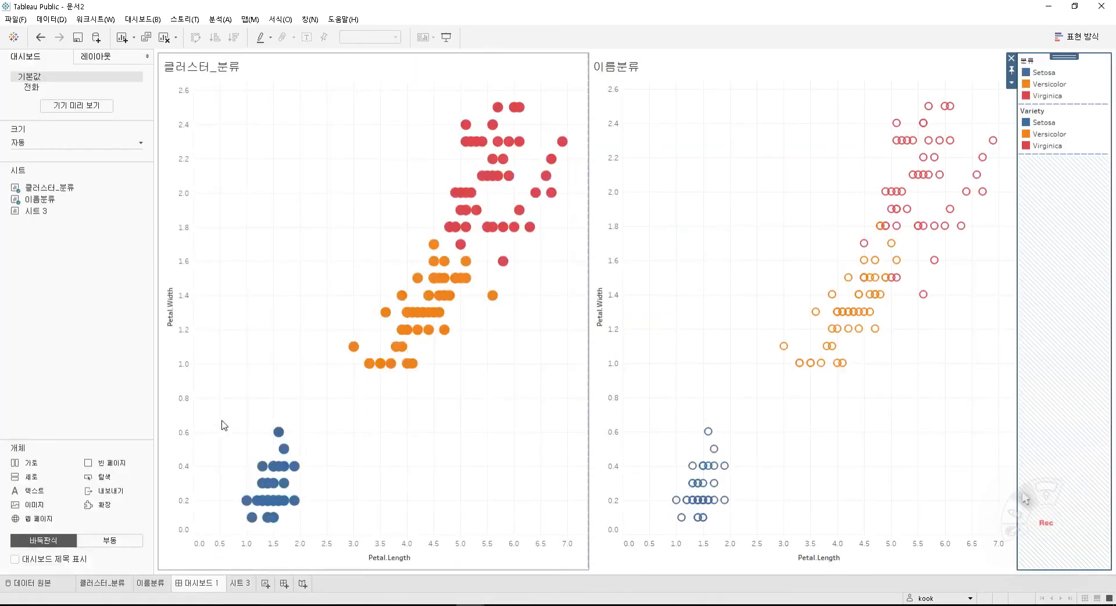
{"action": "left_click_drag", "start_coordinate": [32, 212], "coordinate": [902, 296]}
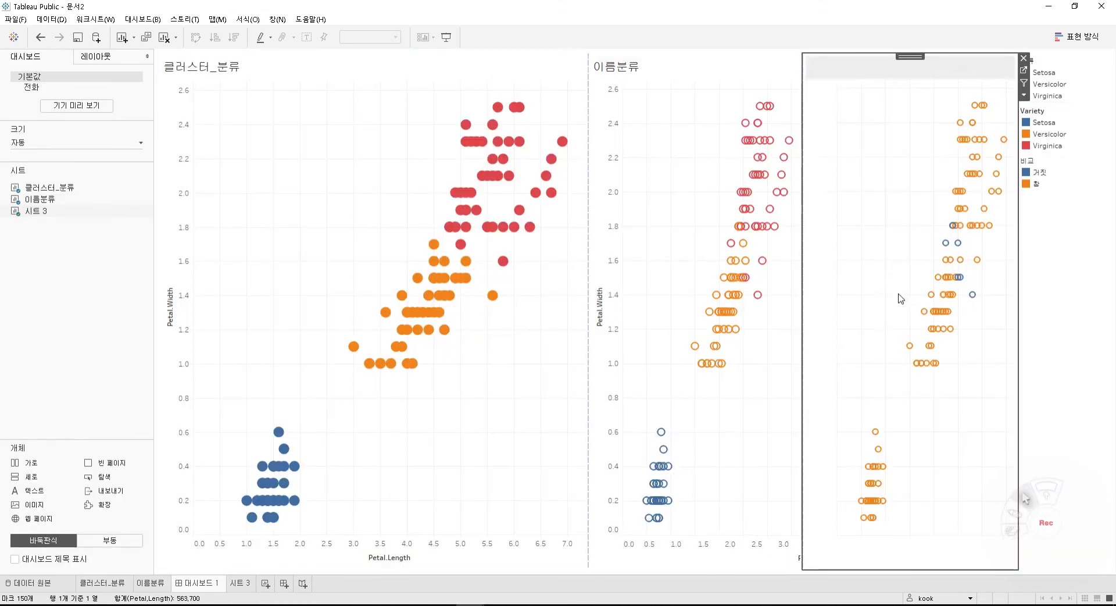
{"action": "left_click_drag", "start_coordinate": [591, 264], "coordinate": [418, 258]}
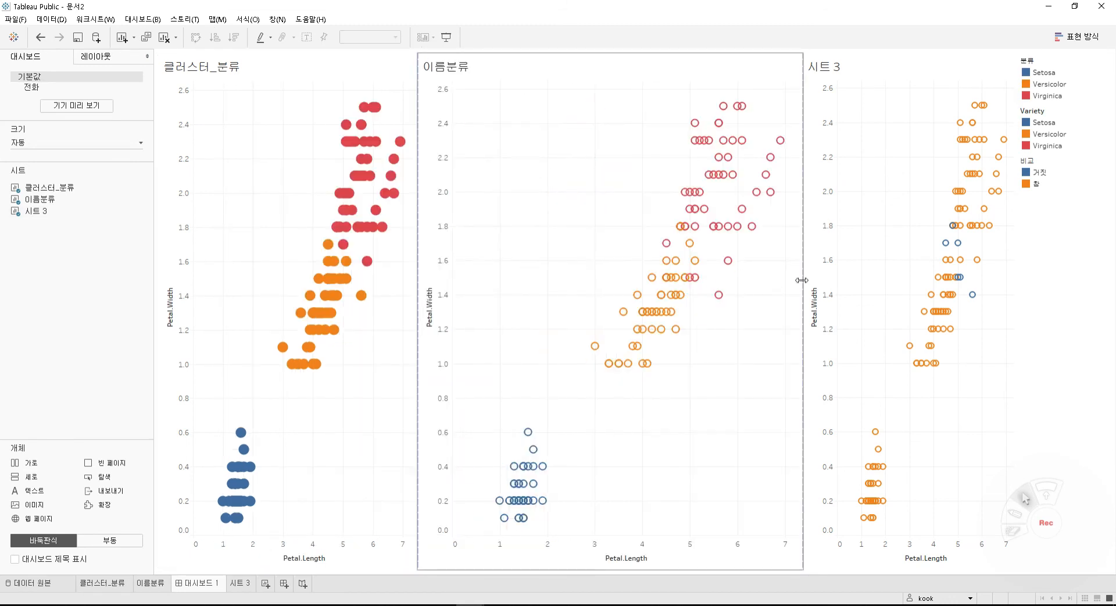
{"action": "left_click_drag", "start_coordinate": [801, 280], "coordinate": [741, 278]}
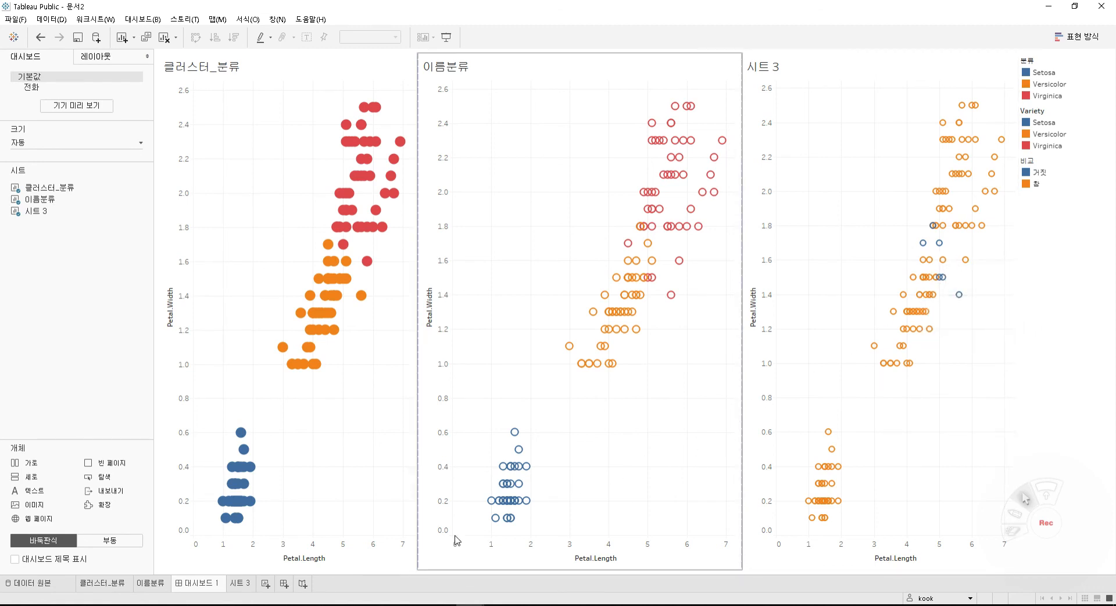
Create a new worksheet with a bar chart of the iris.csv count by 비교, labeling the bars with the count
{"action": "left_click", "coordinate": [266, 583]}
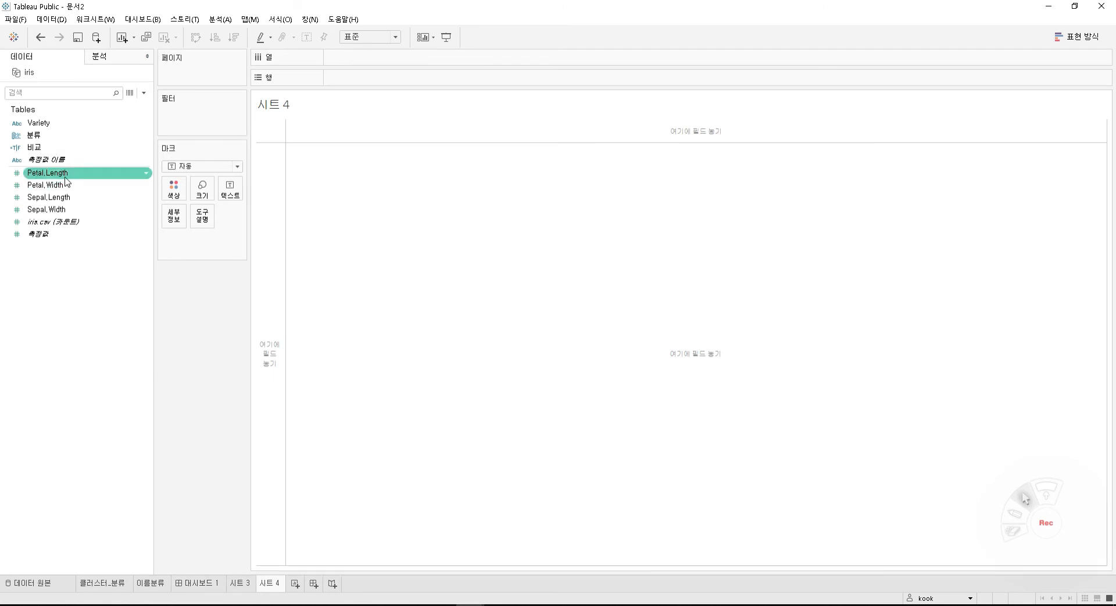
{"action": "left_click_drag", "start_coordinate": [45, 150], "coordinate": [277, 213]}
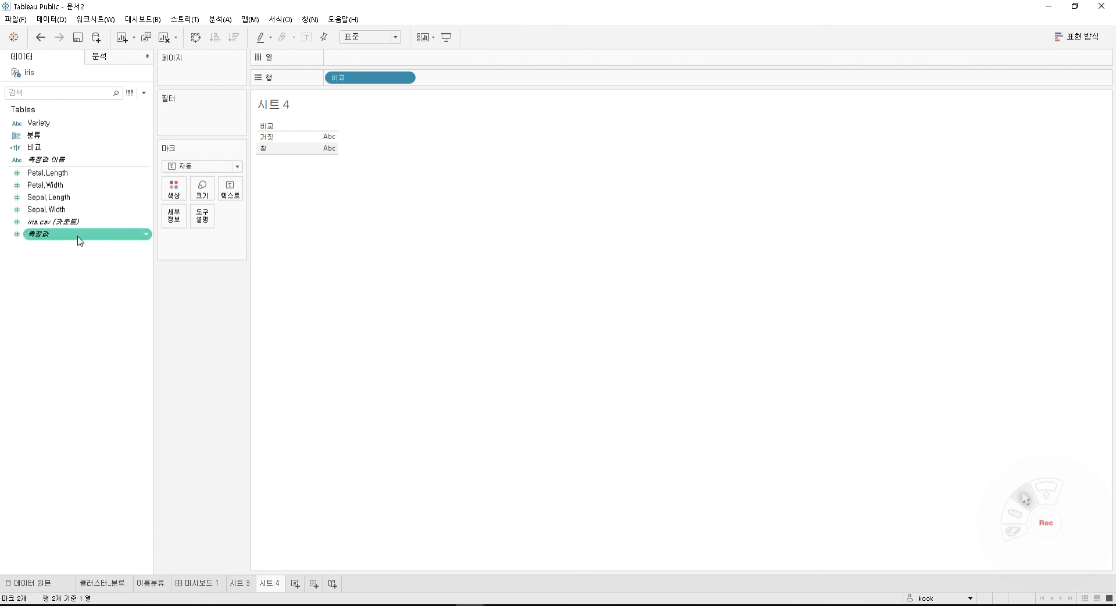
{"action": "left_click_drag", "start_coordinate": [52, 222], "coordinate": [386, 59]}
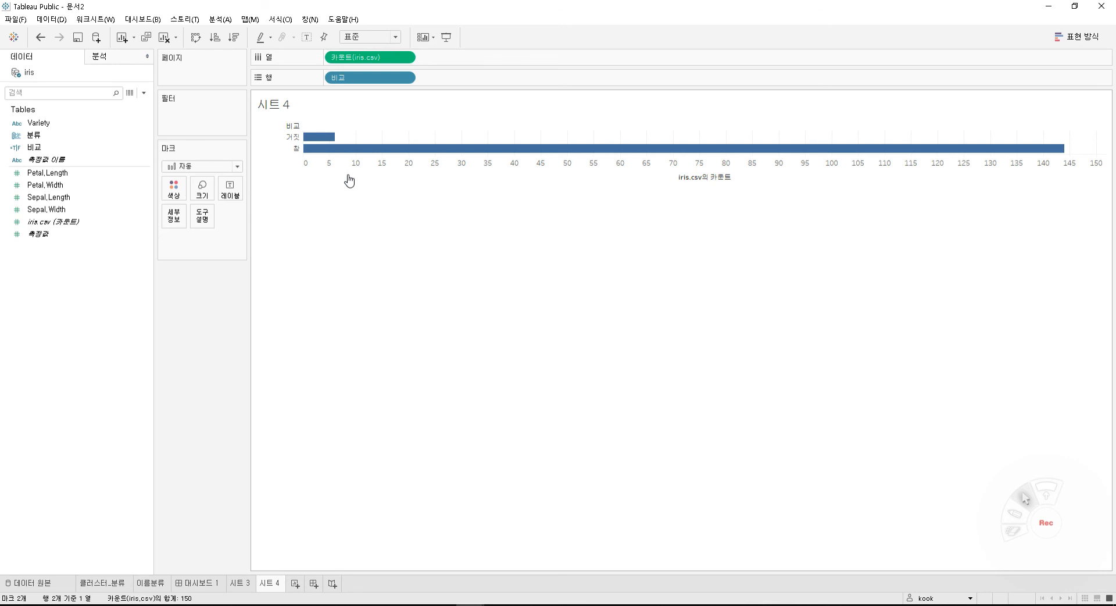
{"action": "left_click_drag", "start_coordinate": [349, 182], "coordinate": [230, 191]}
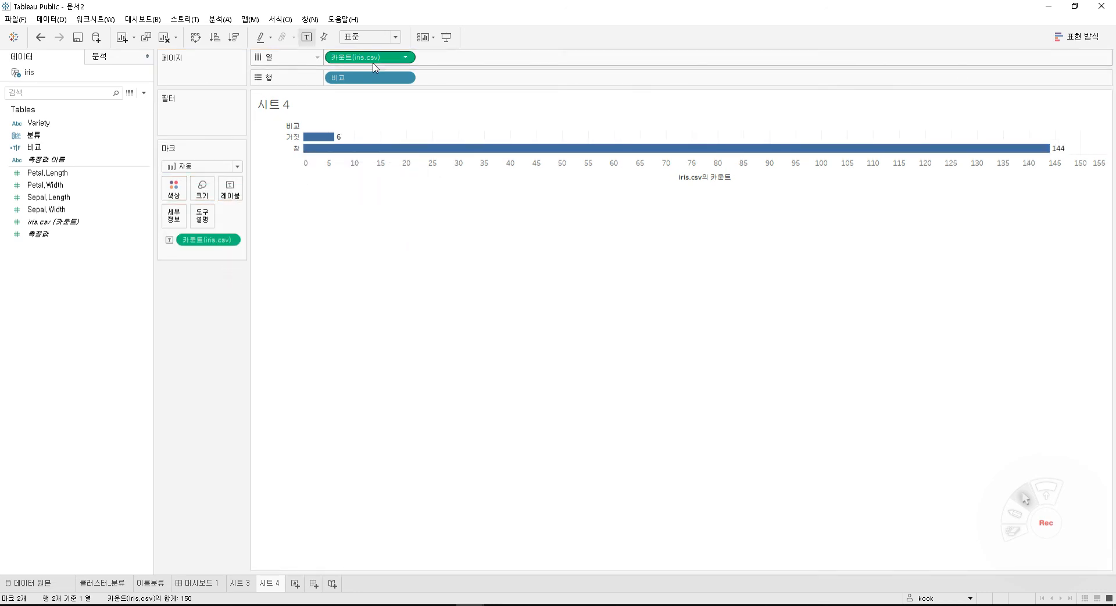
Convert the 비교 count chart to a highlight table and enlarge its cells in height and width
{"action": "left_click", "coordinate": [1074, 32]}
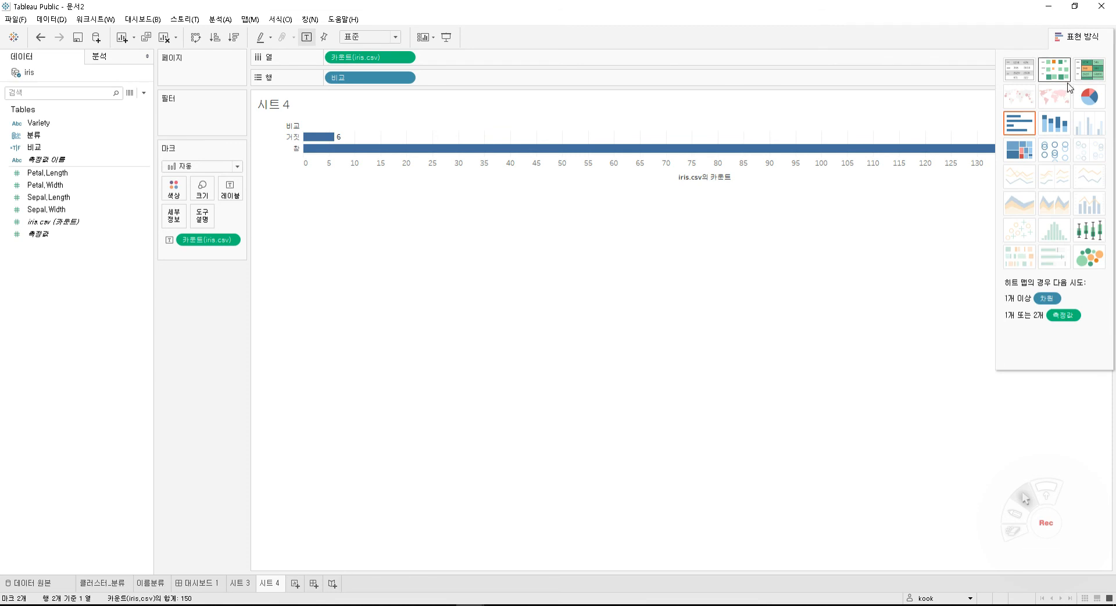
{"action": "left_click", "coordinate": [1090, 70]}
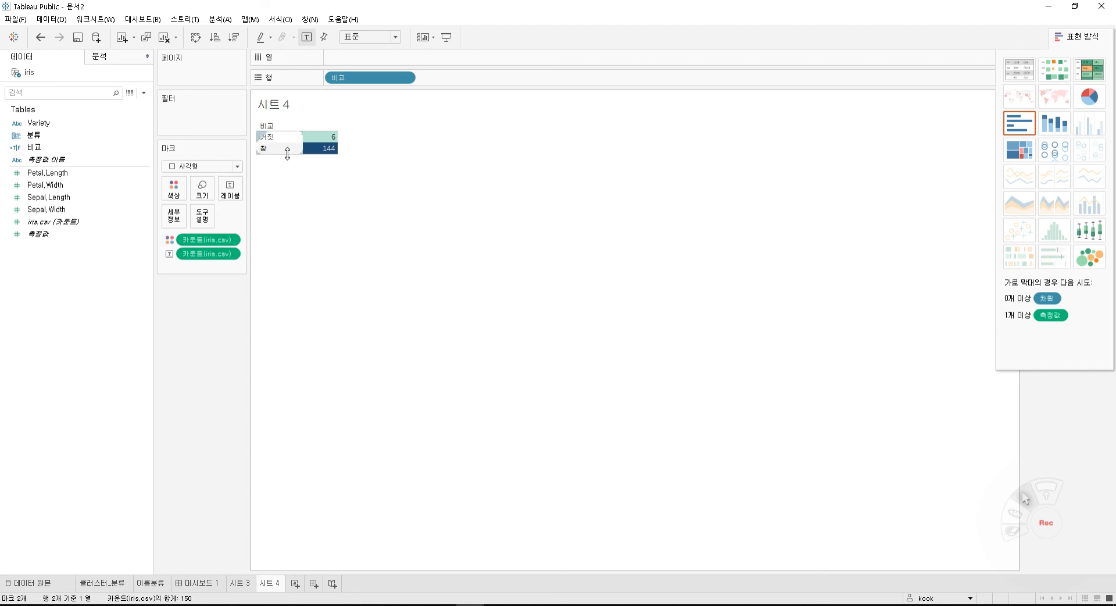
{"action": "left_click_drag", "start_coordinate": [288, 154], "coordinate": [287, 196]}
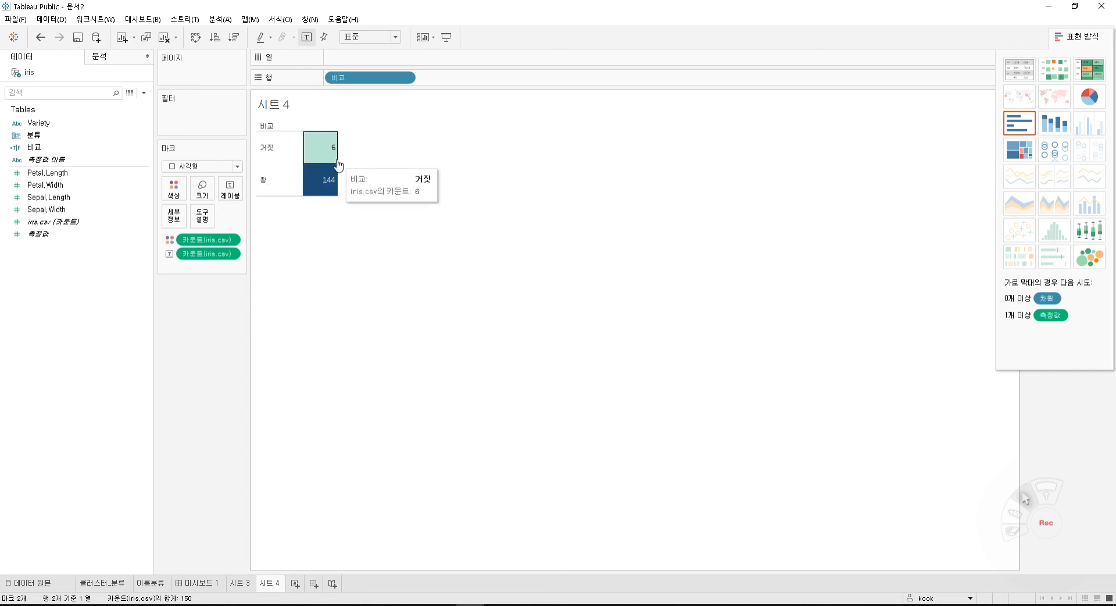
{"action": "left_click_drag", "start_coordinate": [338, 163], "coordinate": [373, 164]}
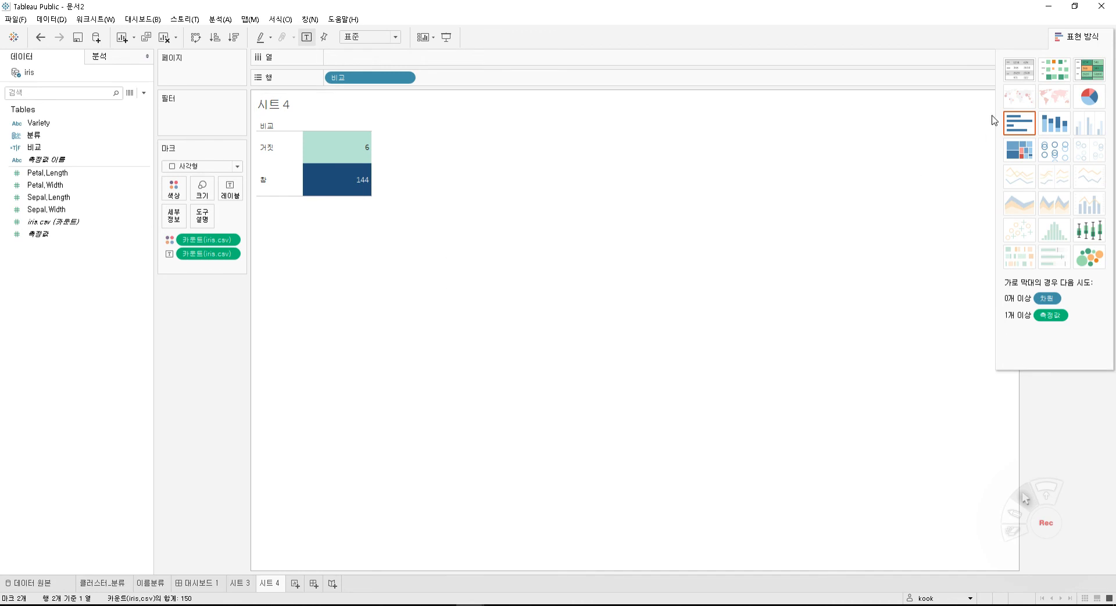
{"action": "left_click", "coordinate": [1070, 36]}
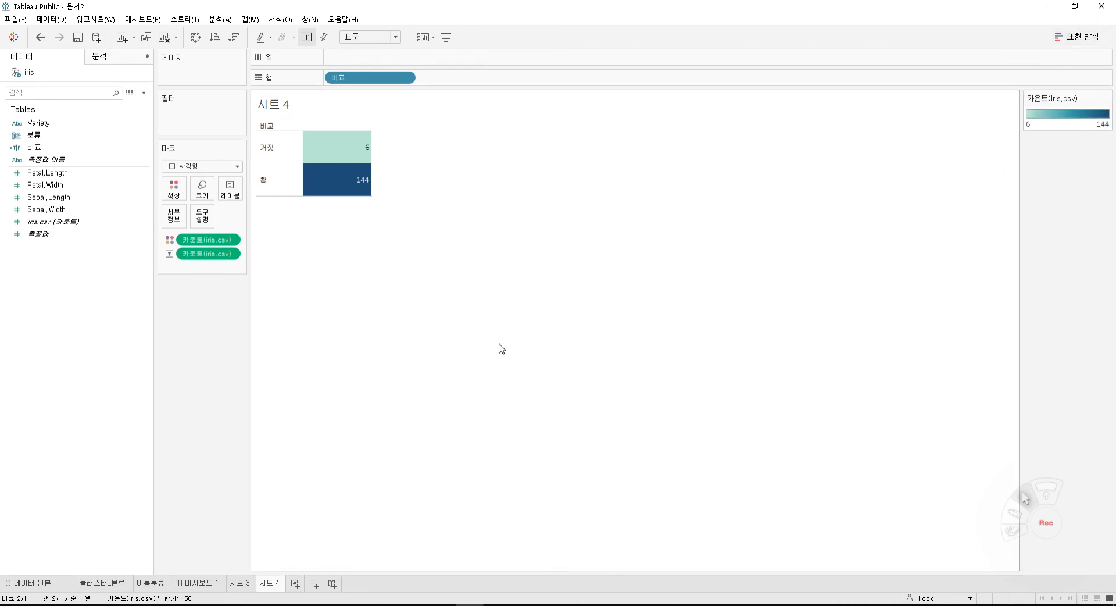
Place 시트 4 above the scatter plots on 대시보드 1 and reduce its height to fit the table
{"action": "left_click", "coordinate": [198, 582]}
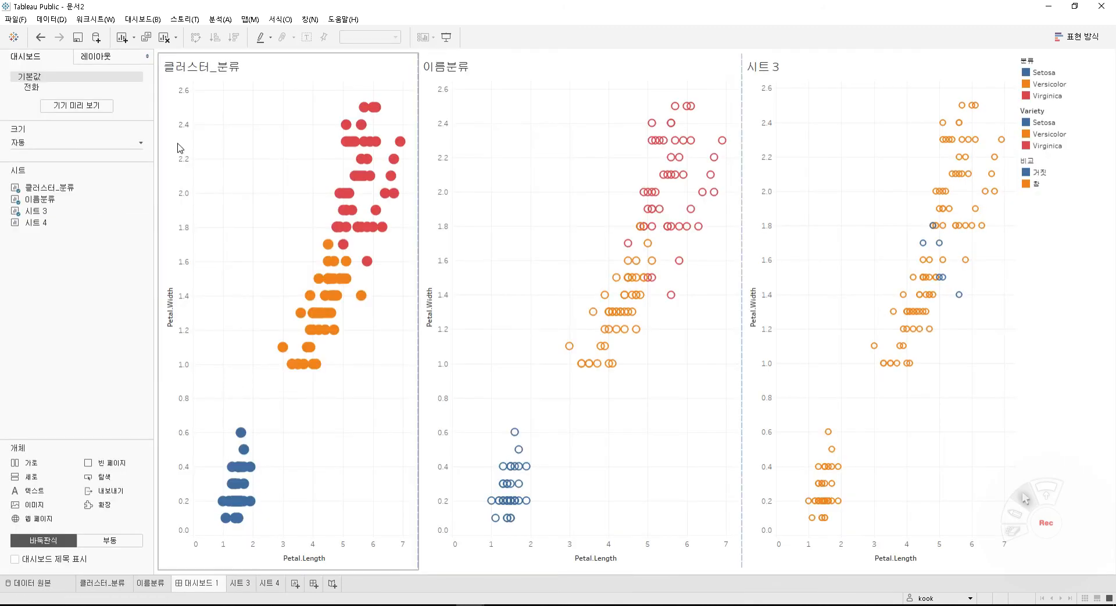
{"action": "left_click_drag", "start_coordinate": [54, 222], "coordinate": [459, 63]}
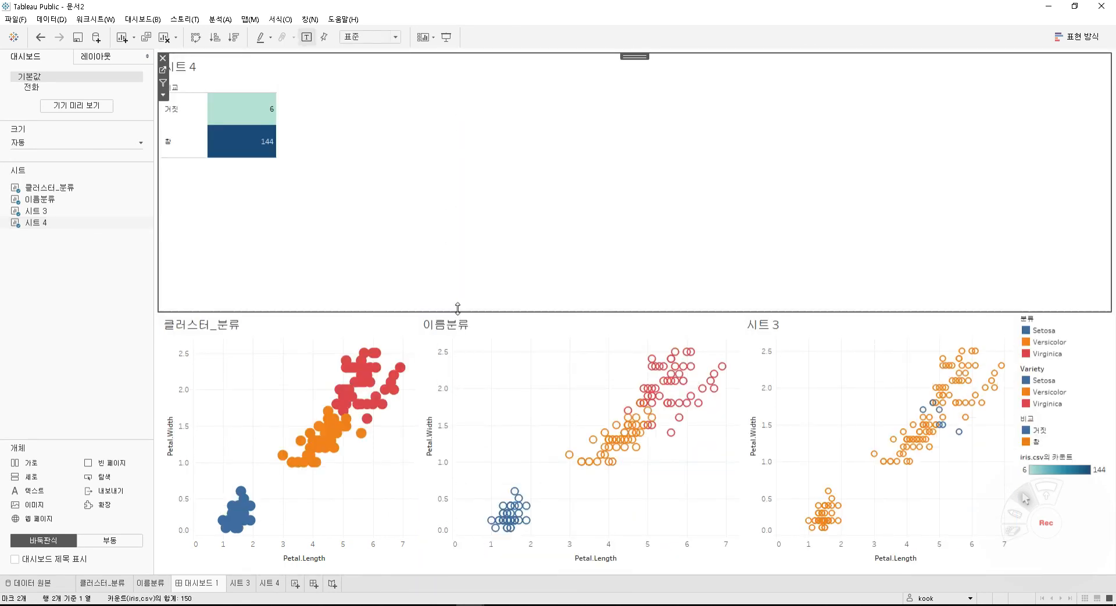
{"action": "left_click_drag", "start_coordinate": [458, 308], "coordinate": [451, 163]}
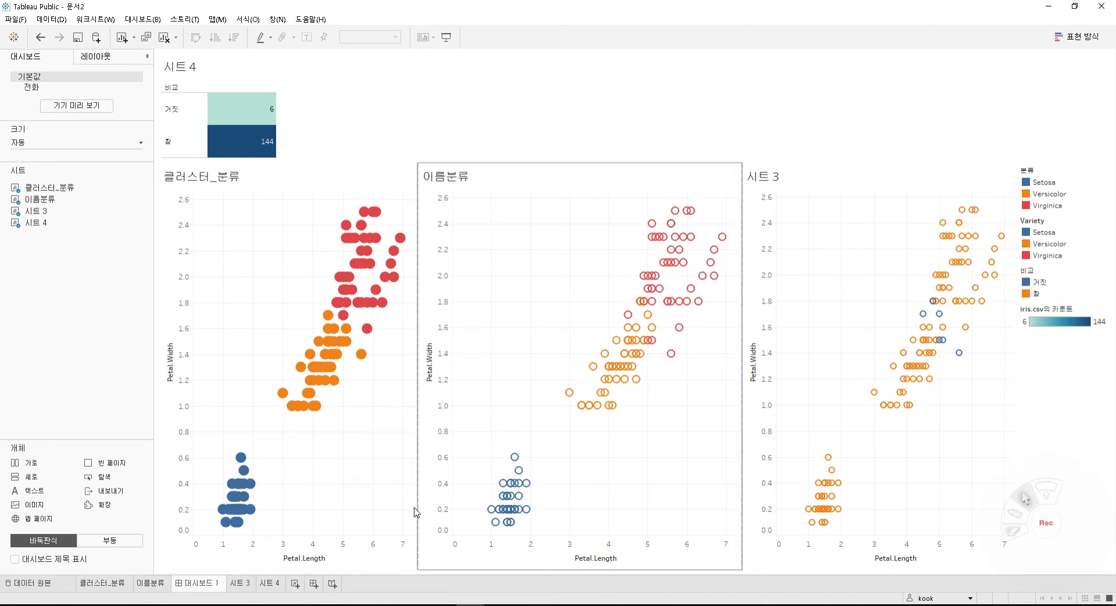
Create another worksheet with Petal.Length on columns and Petal.Width on rows
{"action": "left_click", "coordinate": [112, 583]}
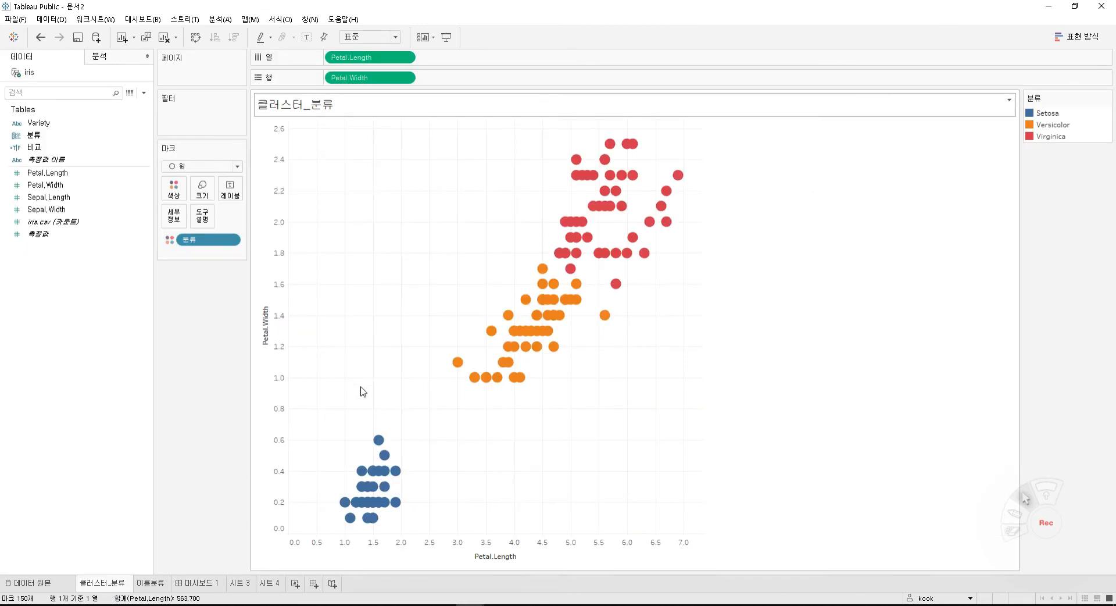
{"action": "left_click", "coordinate": [295, 583]}
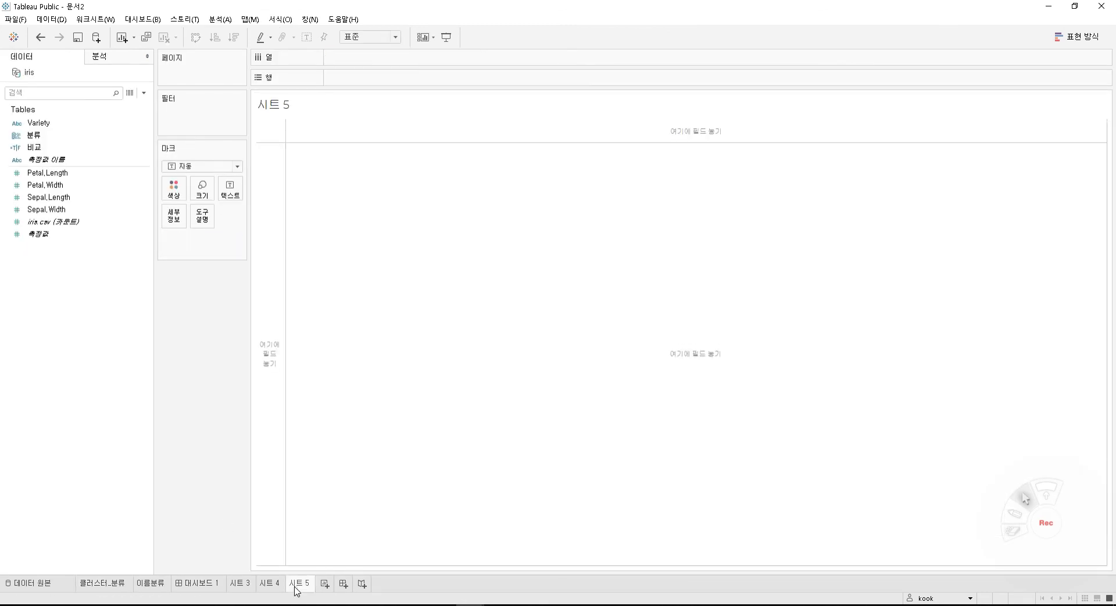
{"action": "left_click_drag", "start_coordinate": [48, 173], "coordinate": [371, 62]}
{"action": "left_click_drag", "start_coordinate": [46, 185], "coordinate": [388, 84]}
Turn off measure aggregation on 시트 5 to plot every iris record individually
{"action": "left_click", "coordinate": [405, 77]}
{"action": "left_click", "coordinate": [250, 19]}
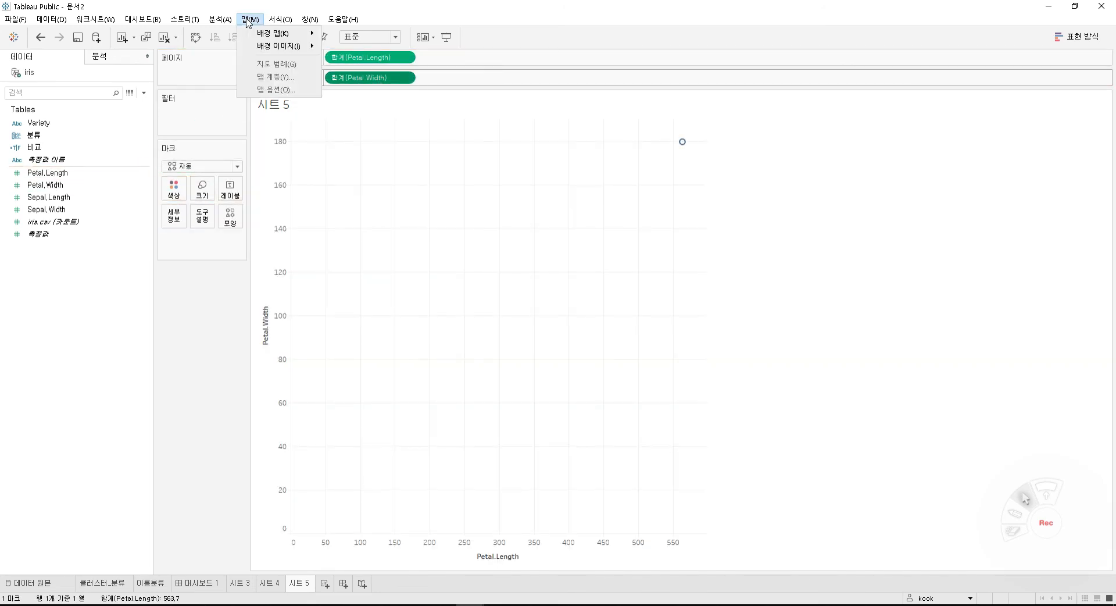
{"action": "left_click", "coordinate": [220, 21]}
{"action": "left_click", "coordinate": [221, 19]}
{"action": "left_click", "coordinate": [256, 42]}
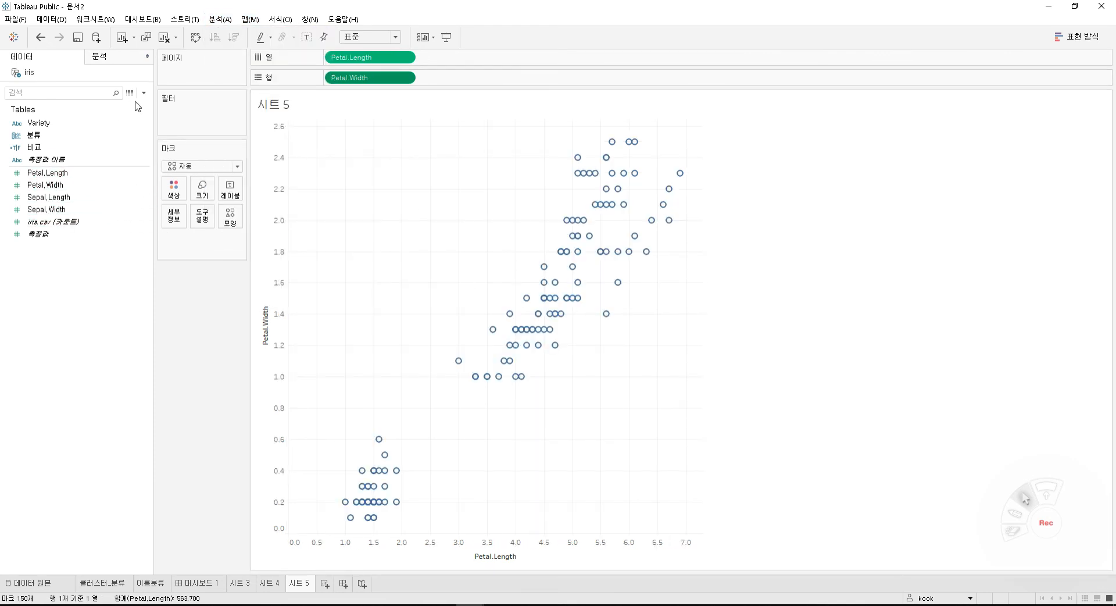
Add a cluster model to the 시트 5 scatter plot using Petal.Length and Petal.Width with an automatic number of clusters
{"action": "left_click", "coordinate": [99, 57]}
{"action": "left_click_drag", "start_coordinate": [64, 226], "coordinate": [347, 142]}
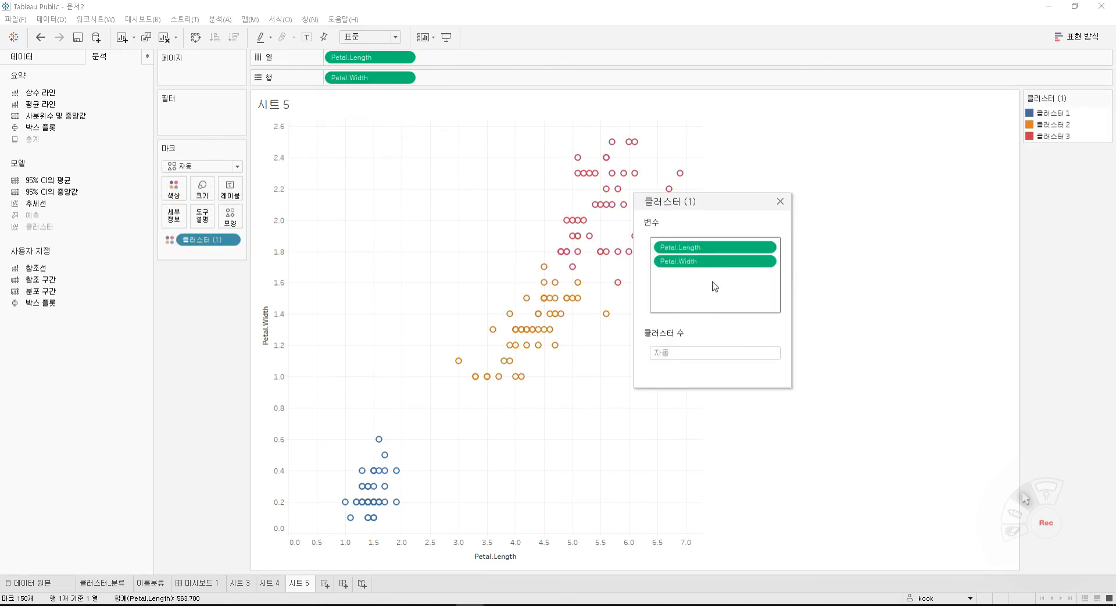
{"action": "left_click", "coordinate": [780, 201]}
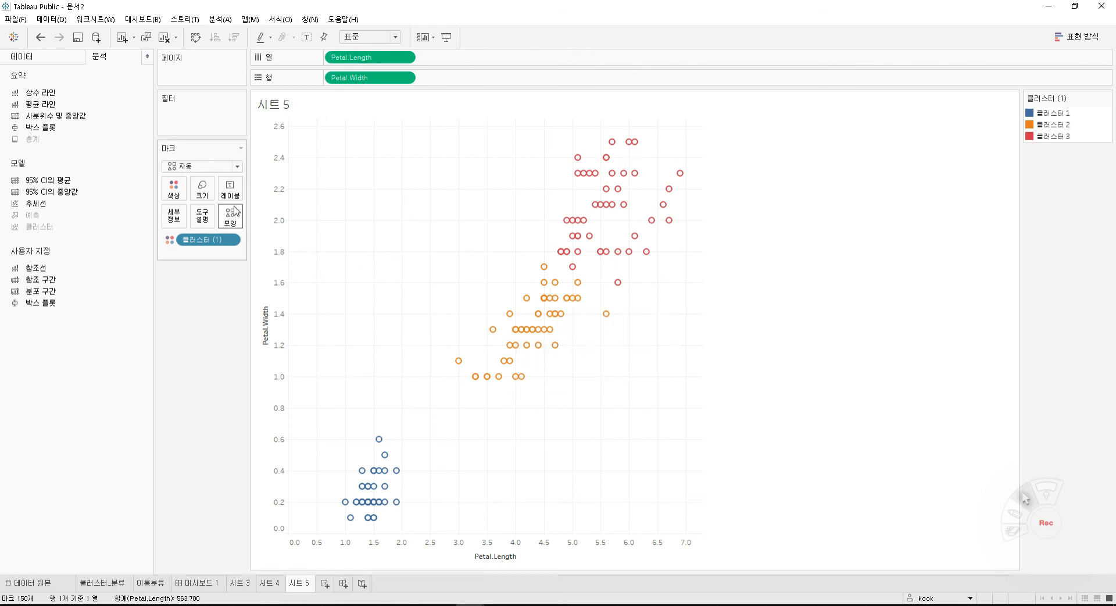
Change the mark type of 시트 5 to filled circles (원) and enlarge the marks slightly
{"action": "left_click", "coordinate": [235, 166]}
{"action": "left_click", "coordinate": [198, 245]}
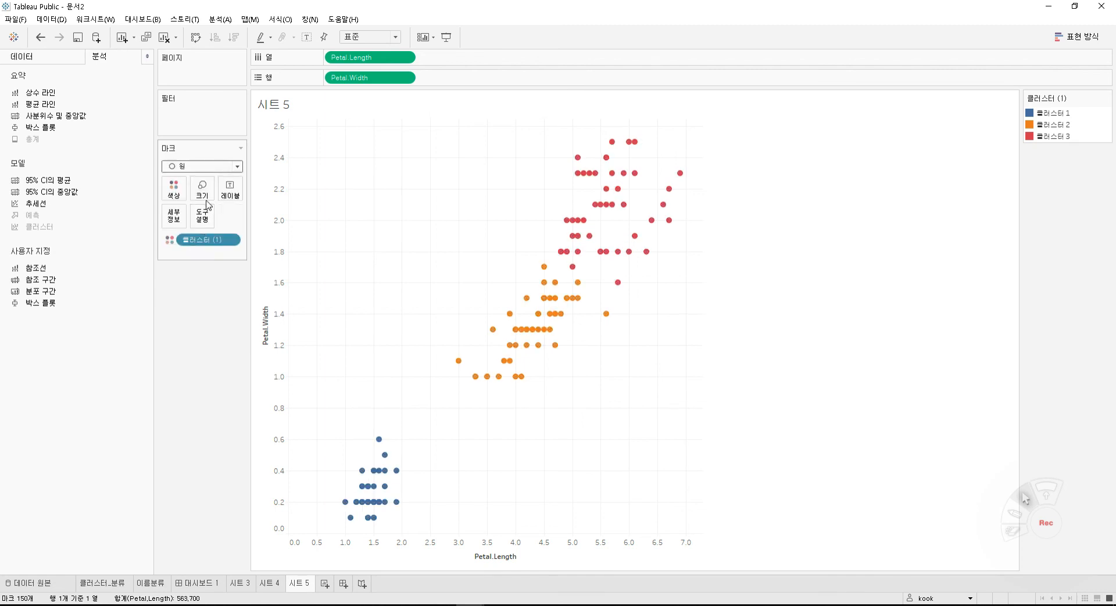
{"action": "left_click", "coordinate": [207, 191]}
{"action": "left_click_drag", "start_coordinate": [222, 217], "coordinate": [235, 226]}
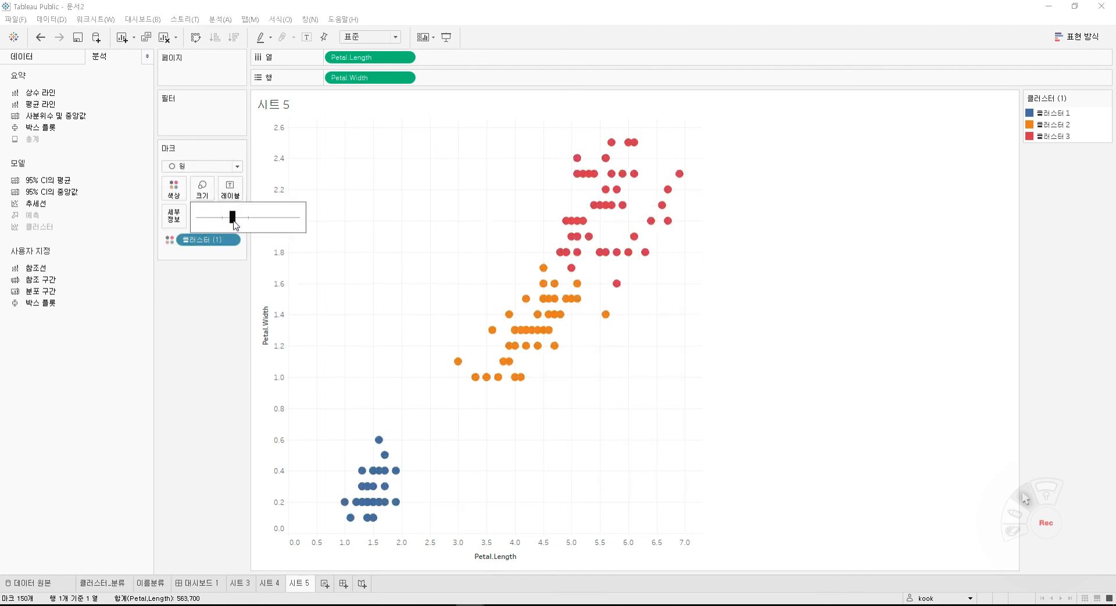
{"action": "left_click", "coordinate": [217, 353]}
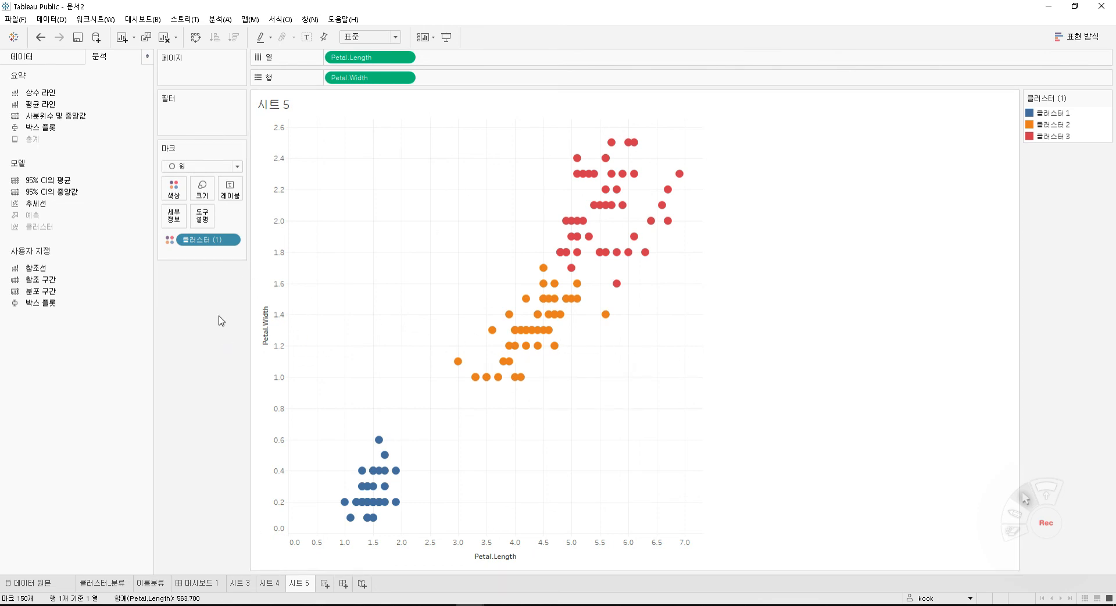
Edit the clusters on 시트 5, trying 2 as the number of clusters and settling on 4
{"action": "right_click", "coordinate": [196, 239]}
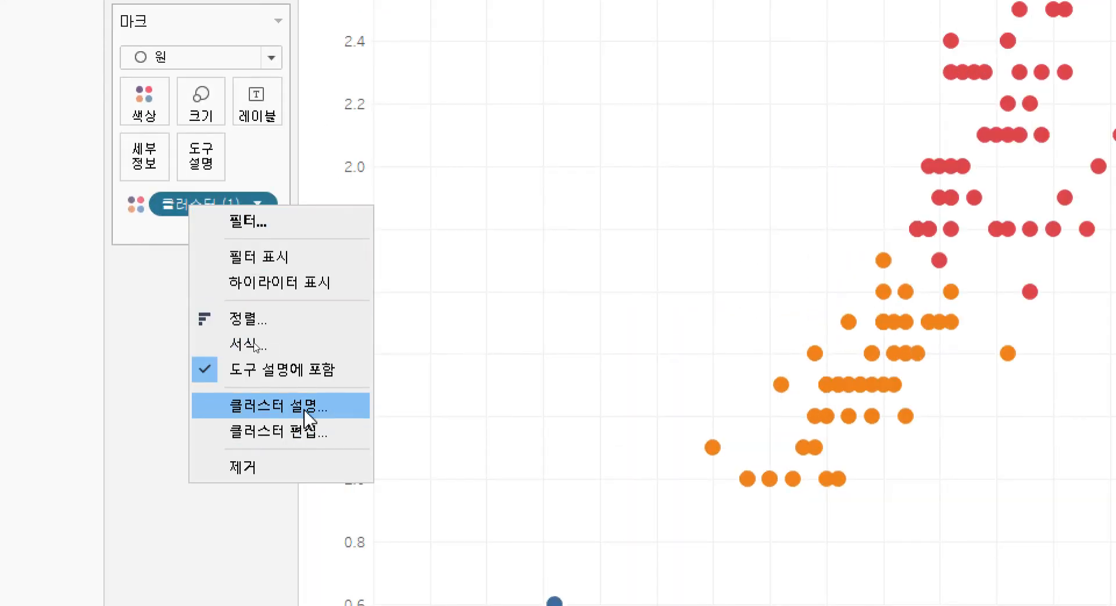
{"action": "left_click", "coordinate": [309, 441]}
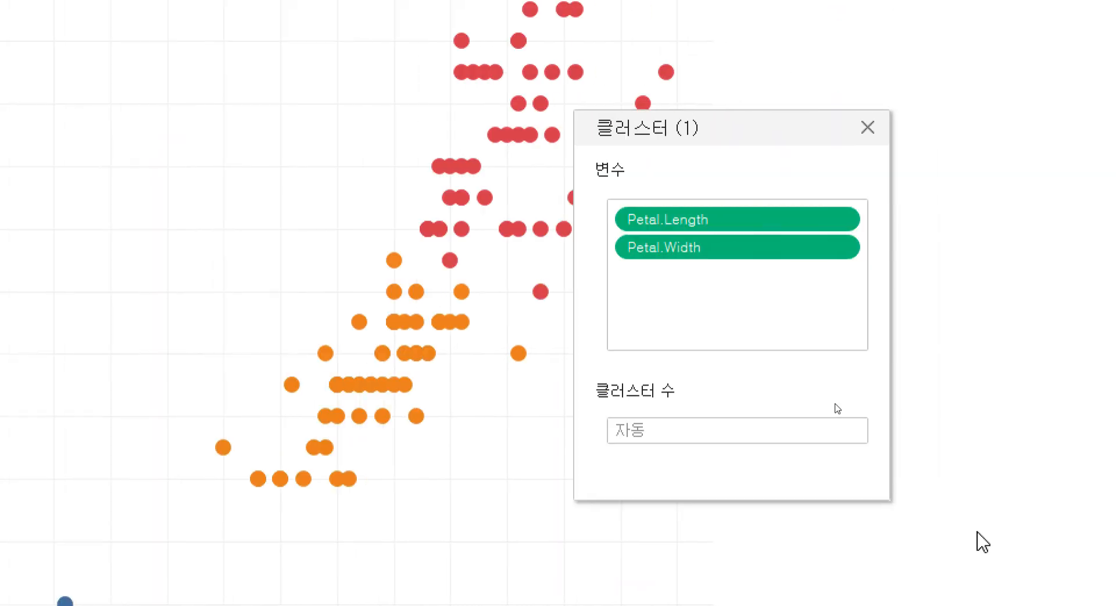
{"action": "left_click", "coordinate": [676, 429]}
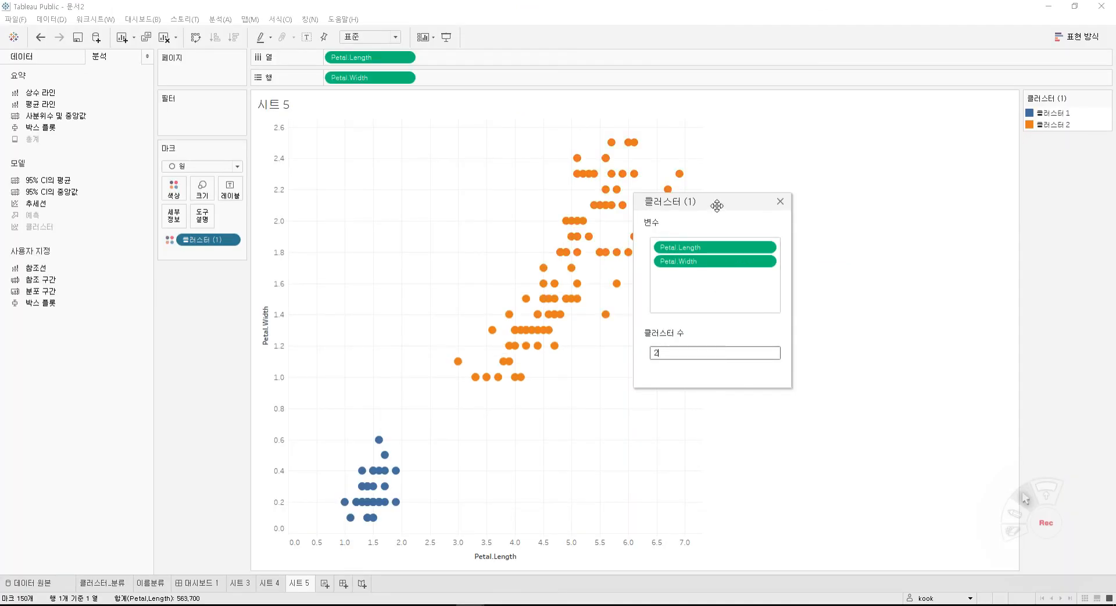
{"action": "left_click_drag", "start_coordinate": [715, 204], "coordinate": [819, 169]}
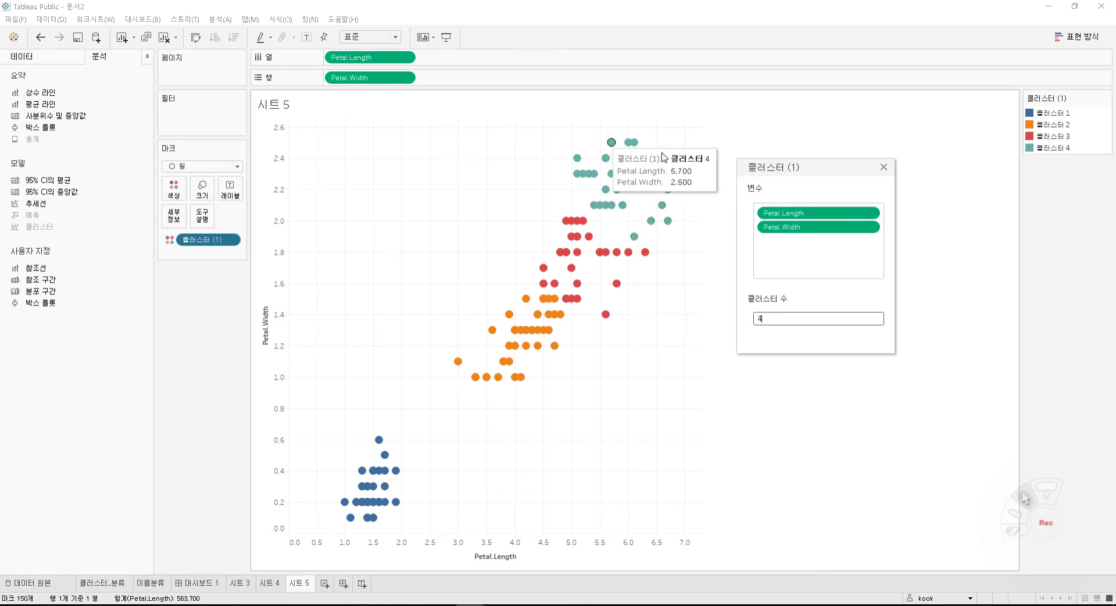
{"action": "mouse_move", "coordinate": [640, 262]}
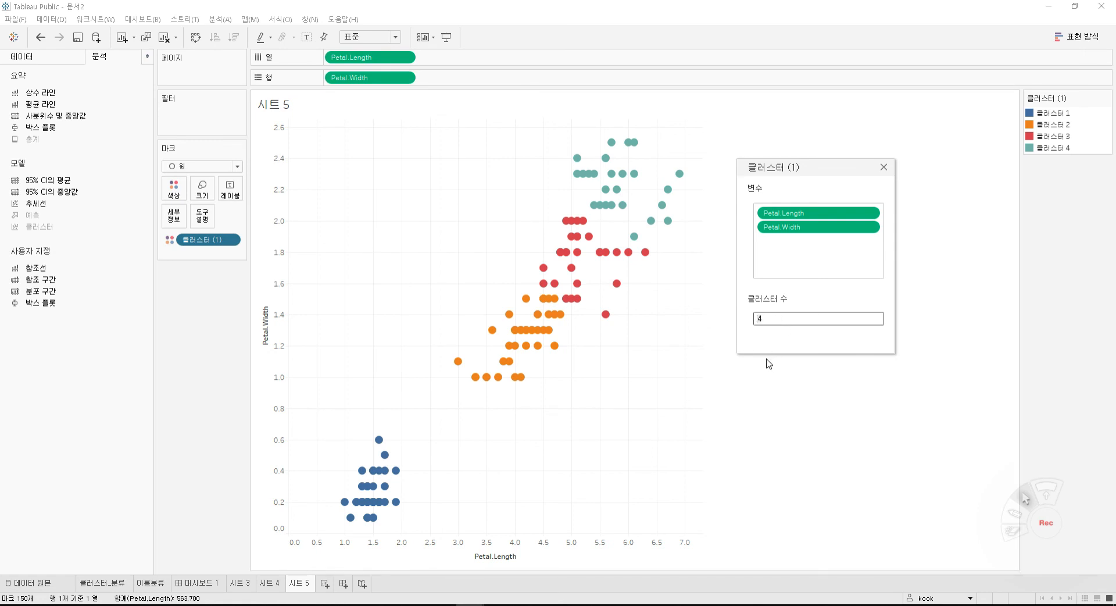
{"action": "left_click", "coordinate": [884, 167]}
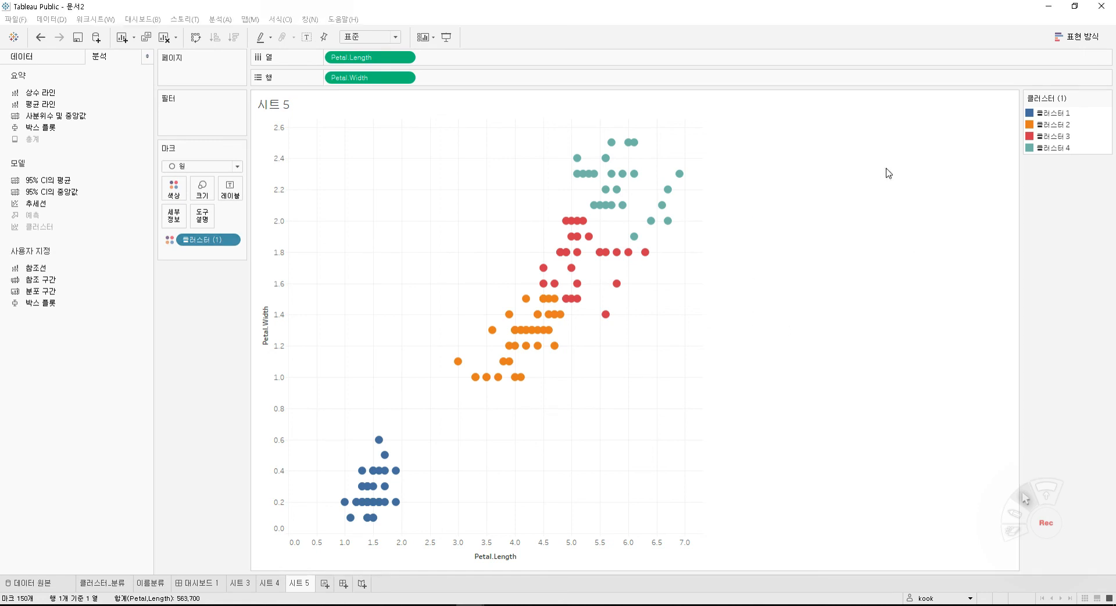
Examine the cluster description's summary and model statistics, including cluster sizes, centers, sums of squares and analysis of variance
{"action": "right_click", "coordinate": [236, 241]}
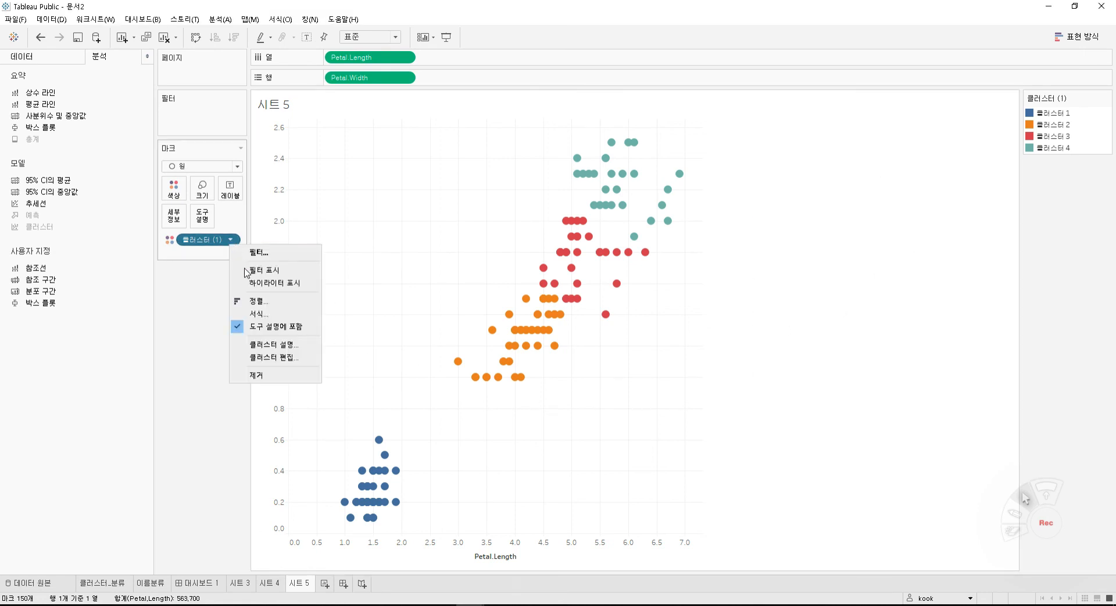
{"action": "left_click", "coordinate": [277, 349]}
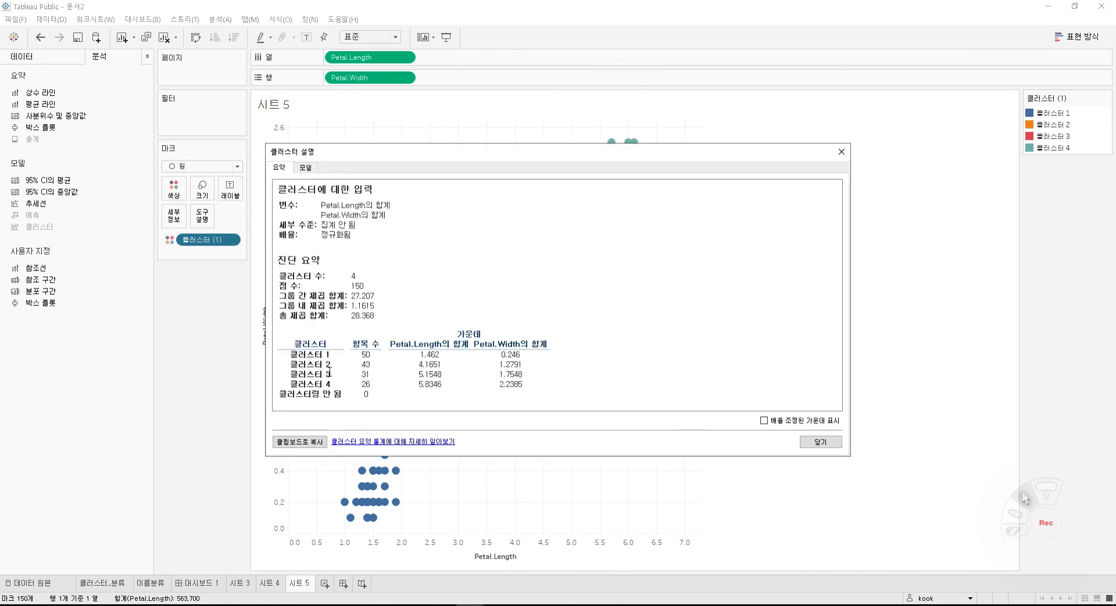
{"action": "left_click_drag", "start_coordinate": [306, 355], "coordinate": [468, 357]}
{"action": "left_click", "coordinate": [542, 385]}
{"action": "left_click", "coordinate": [306, 168]}
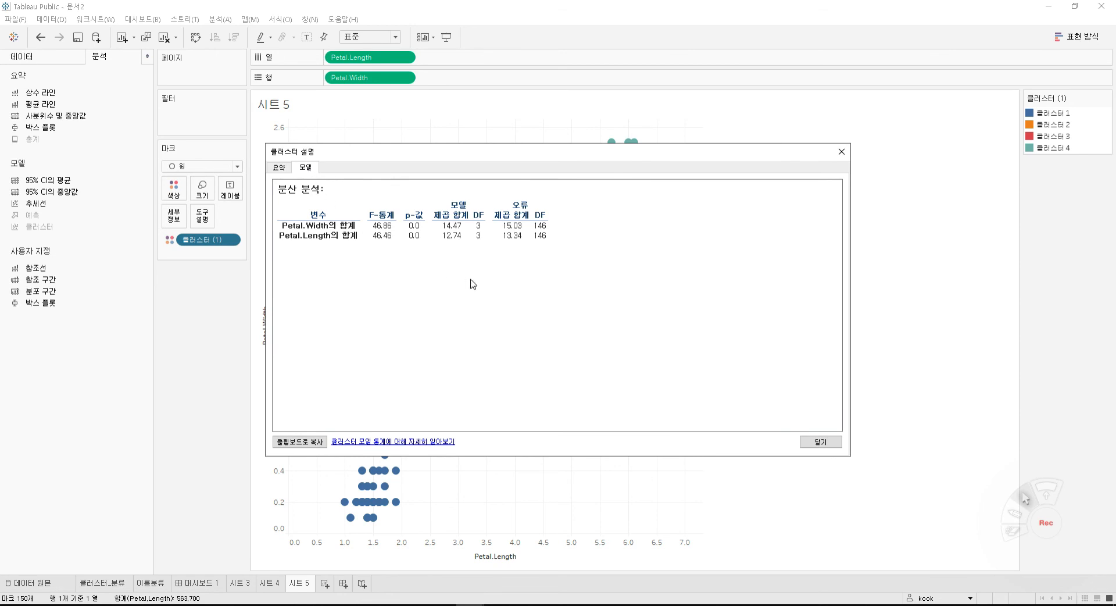
{"action": "left_click", "coordinate": [280, 168]}
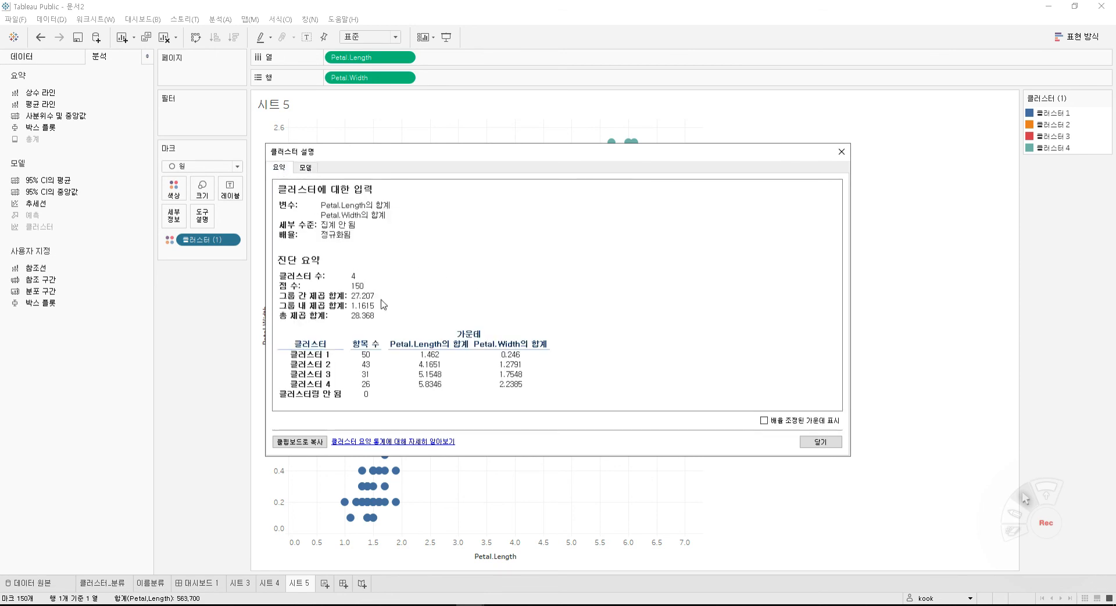
{"action": "left_click_drag", "start_coordinate": [393, 321], "coordinate": [348, 294]}
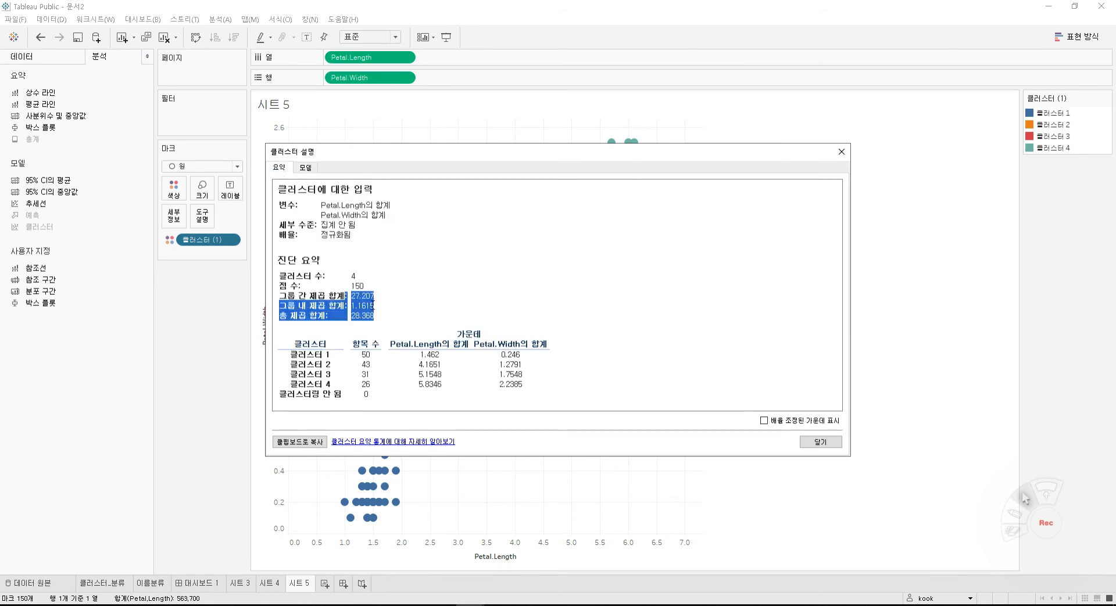
{"action": "left_click", "coordinate": [417, 313]}
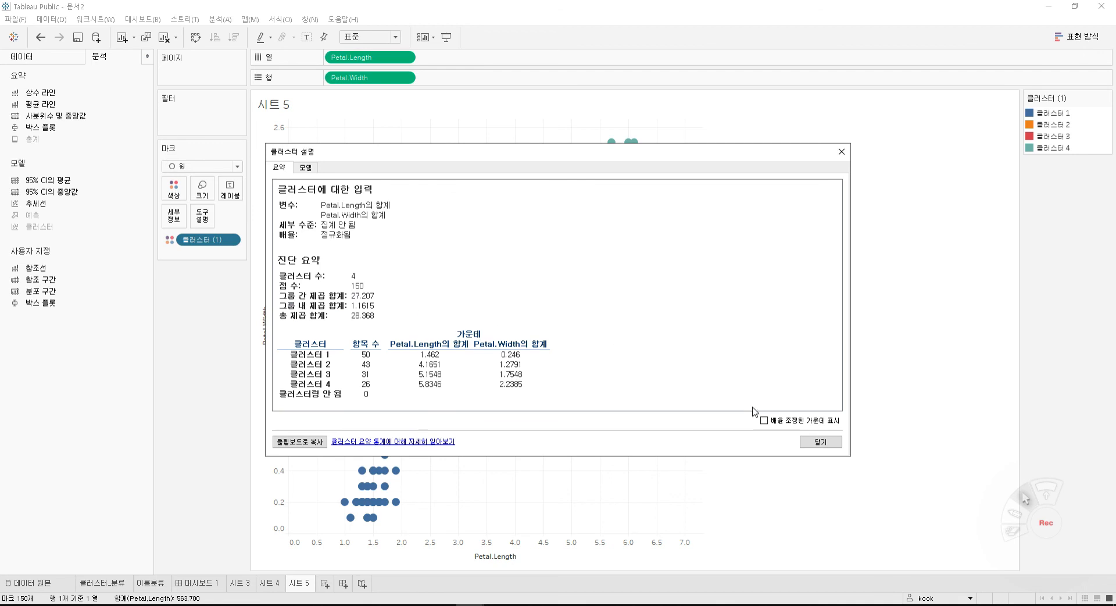
{"action": "left_click", "coordinate": [810, 440]}
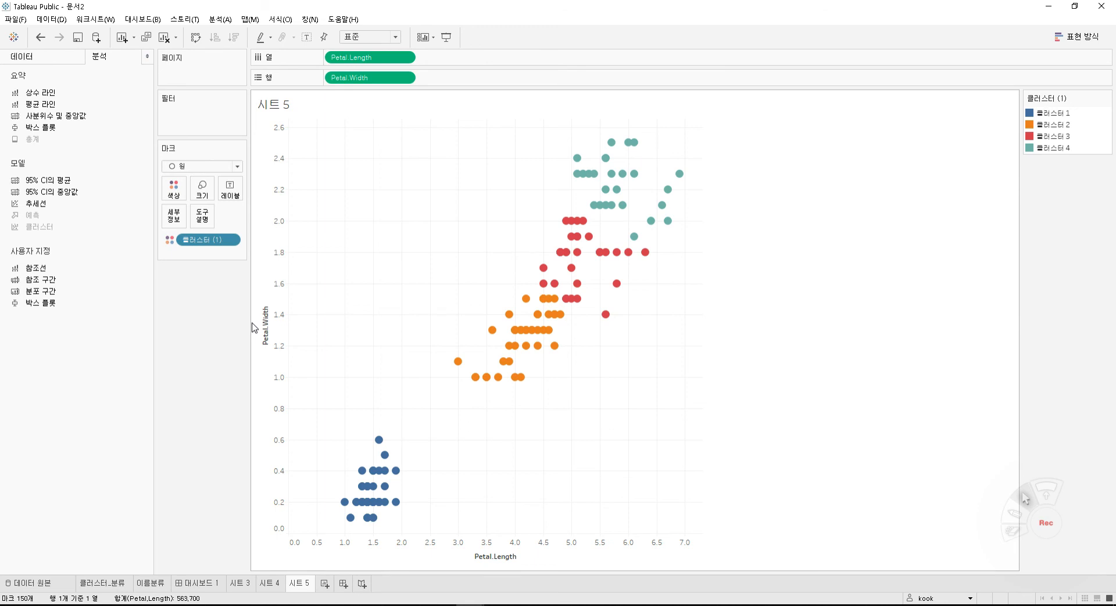
Return to 대시보드 1 and select the legend container beside the scatter plots
{"action": "left_click", "coordinate": [206, 583]}
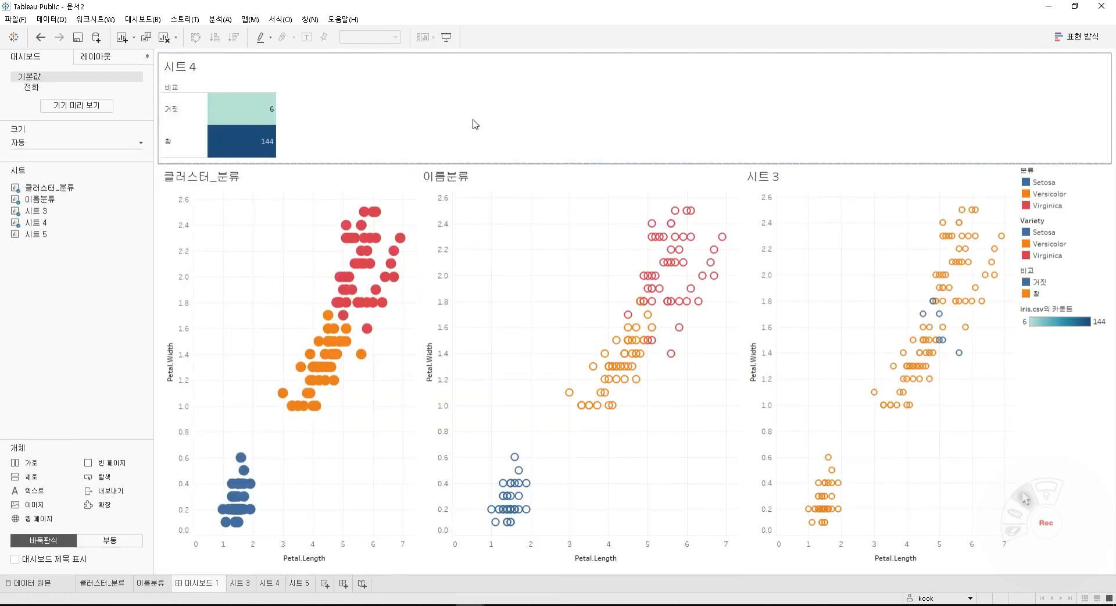
{"action": "left_click", "coordinate": [1068, 397]}
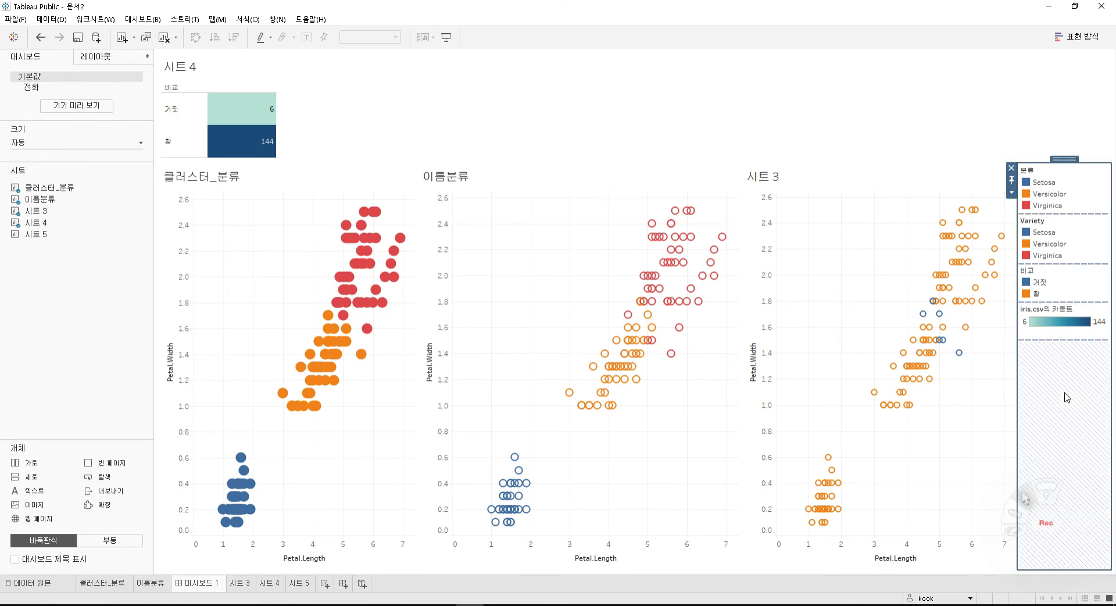